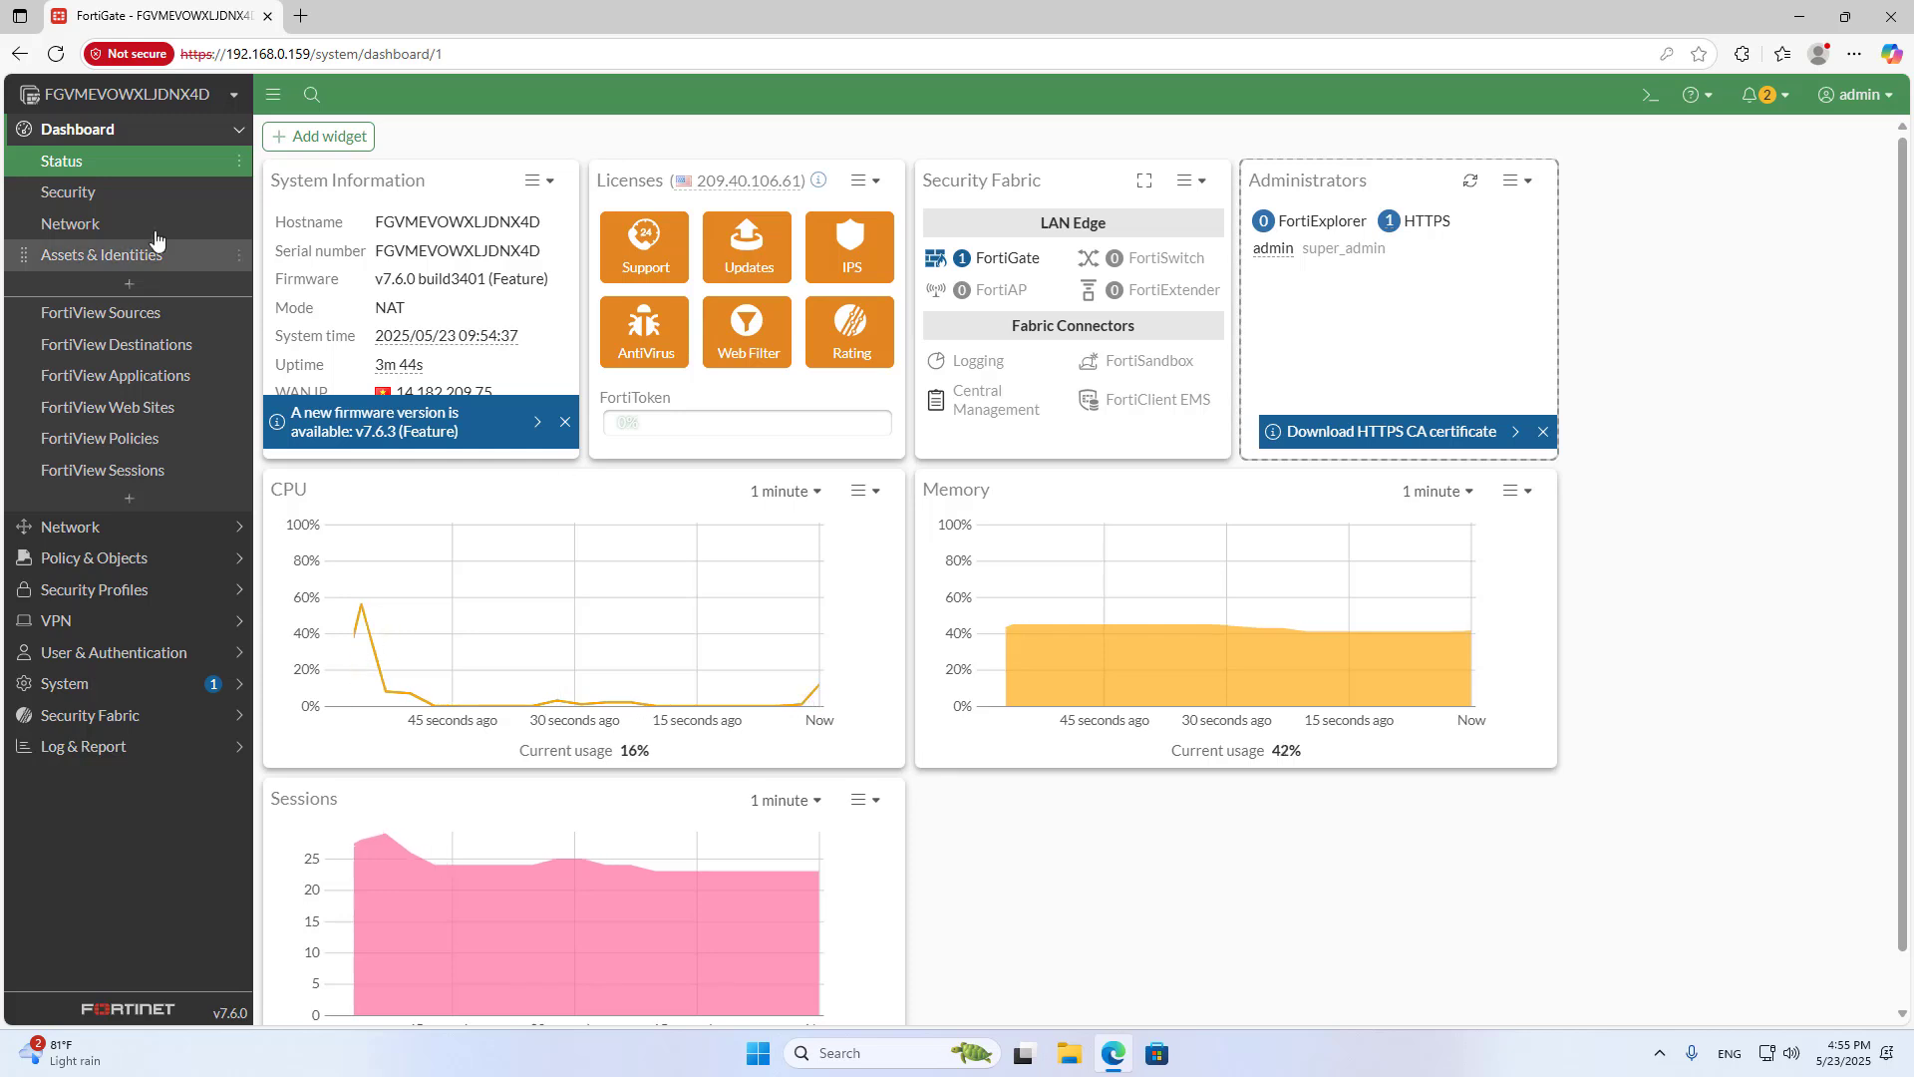
- Edit port3 to have alias MGMT and enable it as a dedicated management port
{"action": "left_click", "coordinate": [102, 535]}
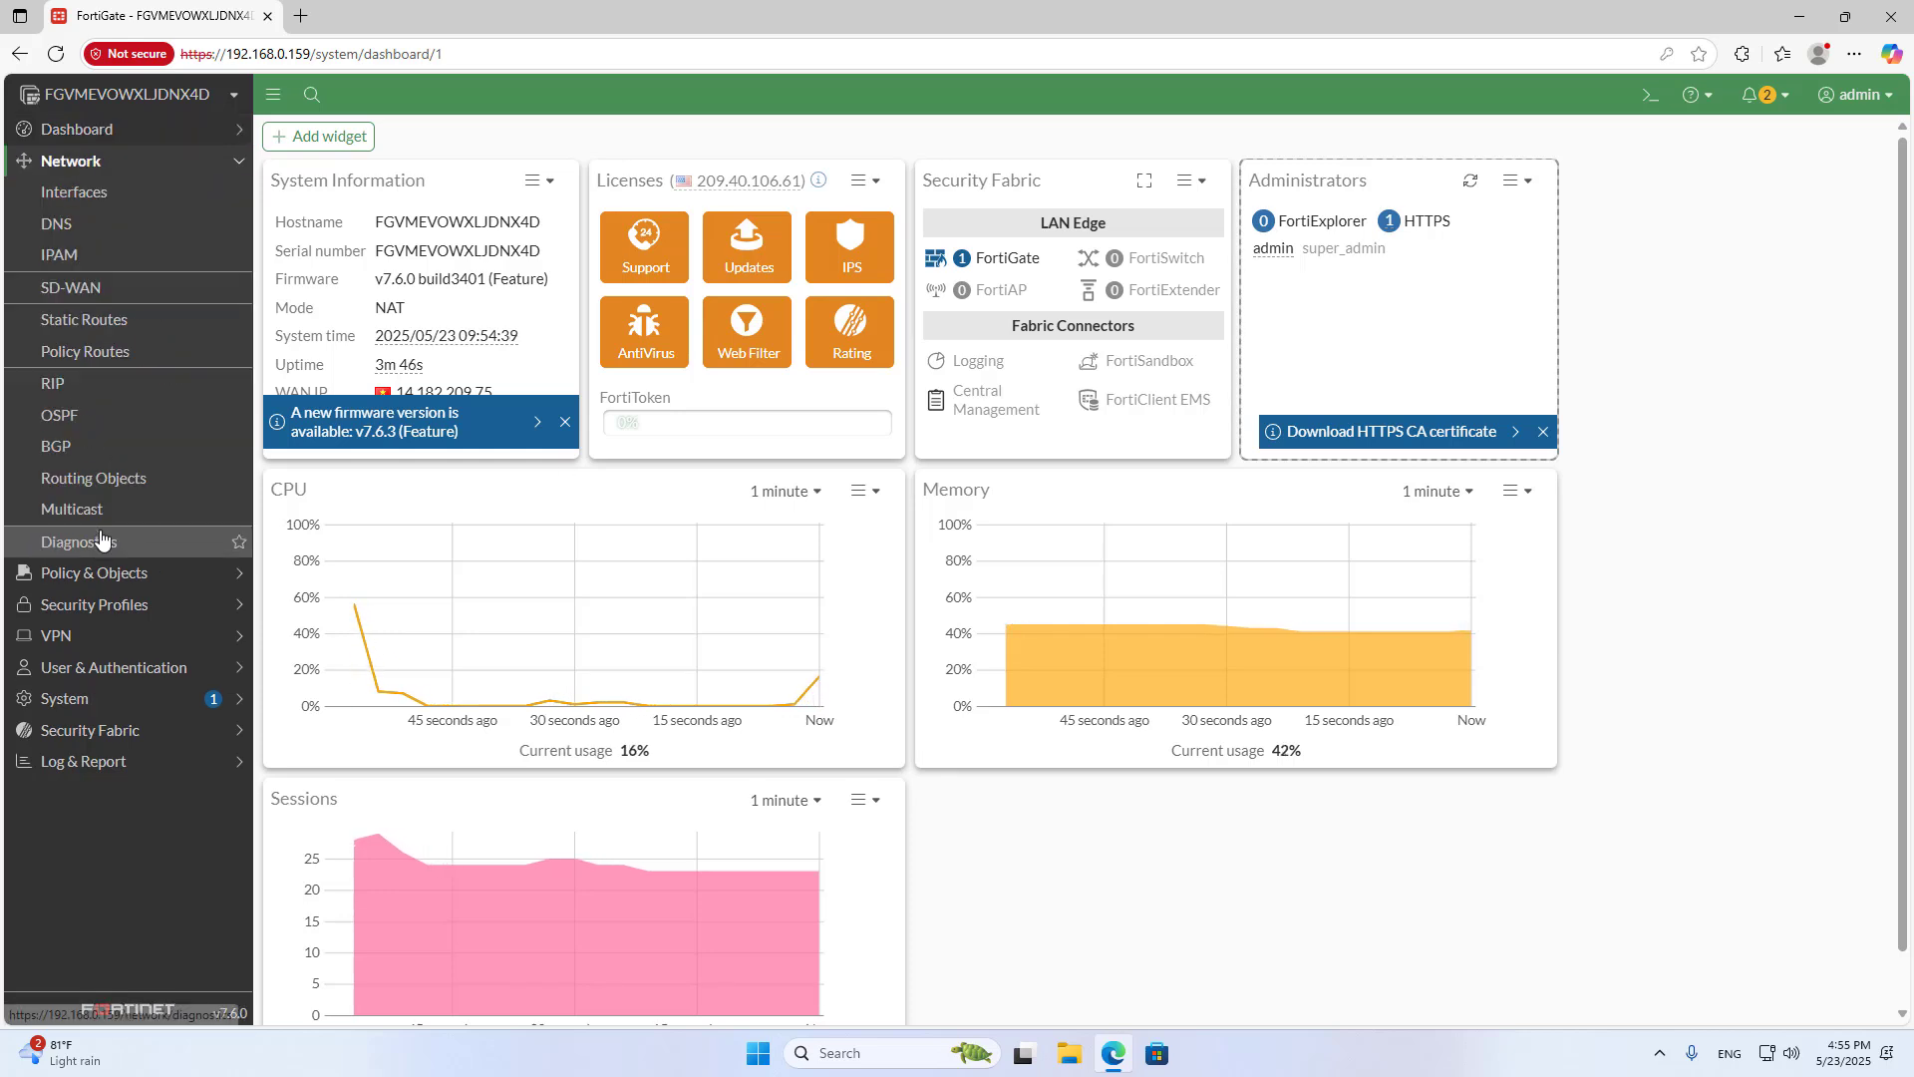
{"action": "left_click", "coordinate": [90, 200]}
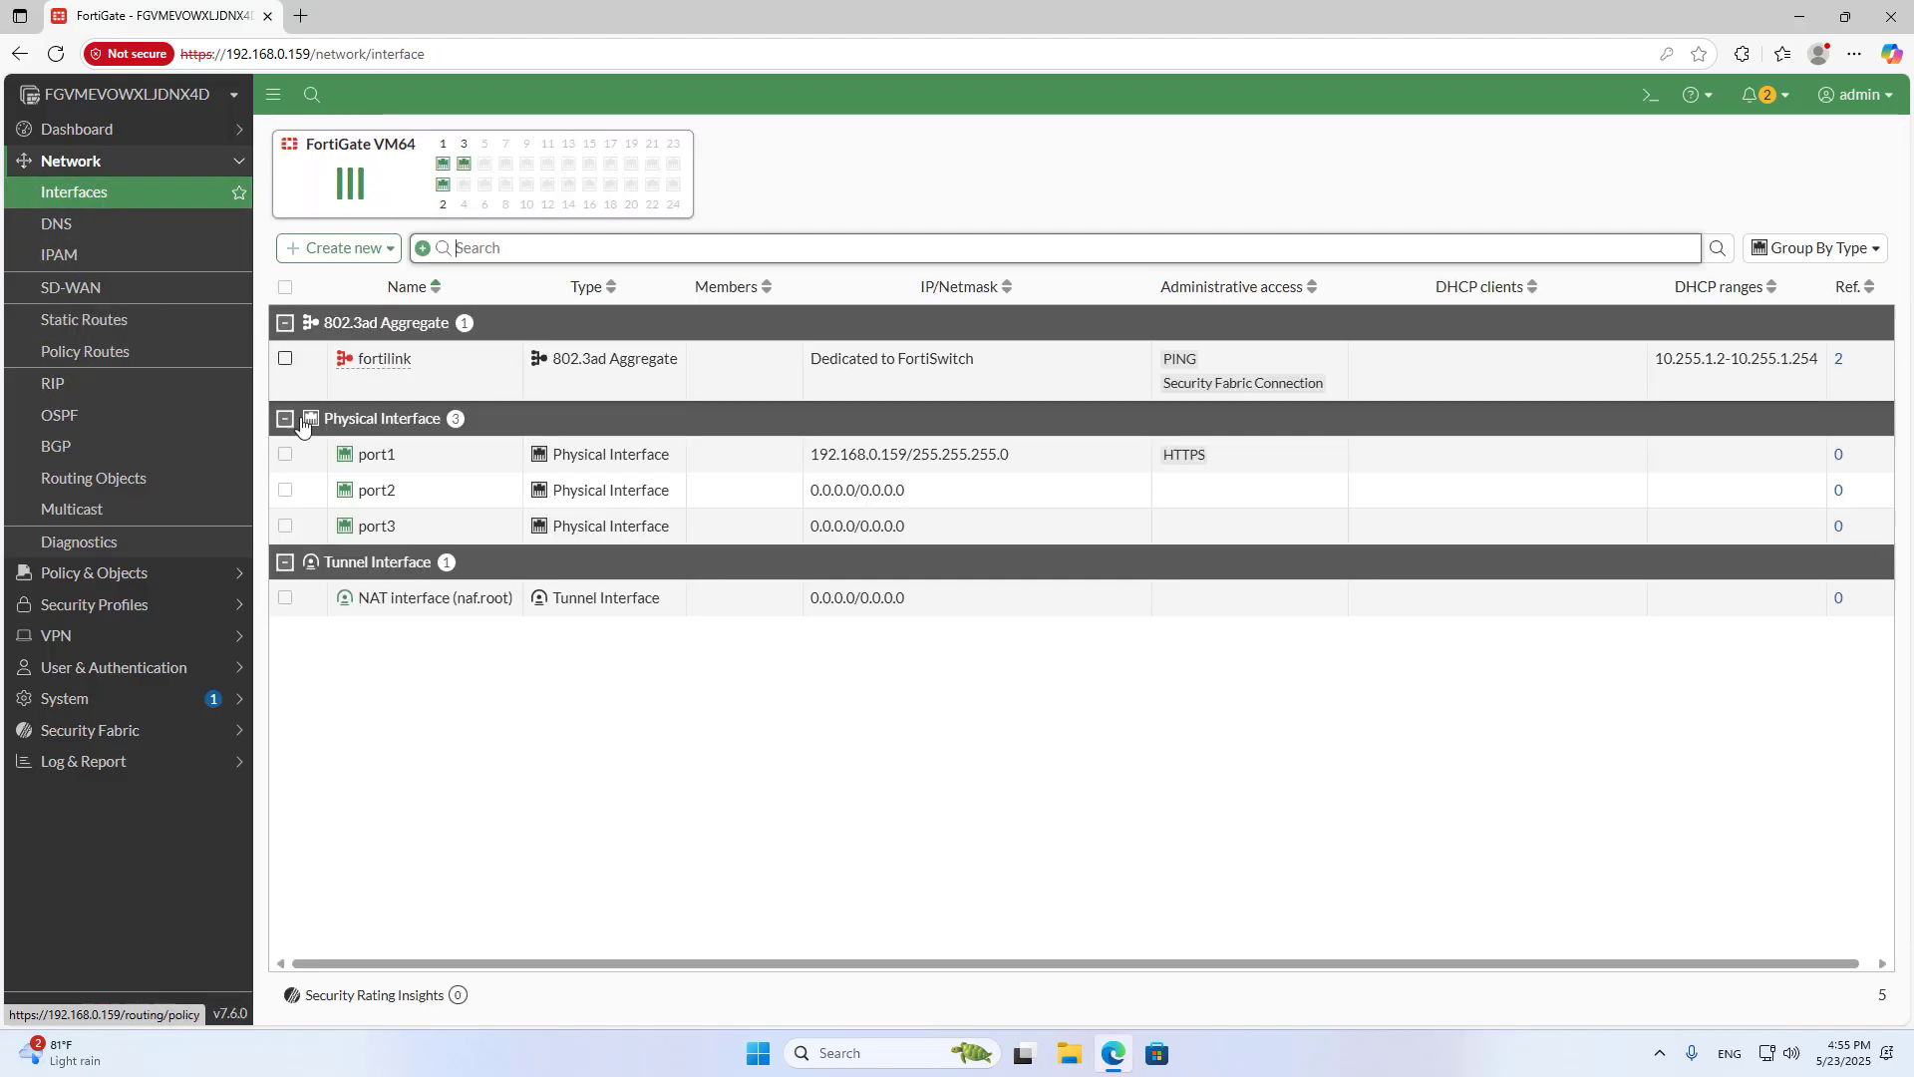
{"action": "left_click", "coordinate": [393, 526]}
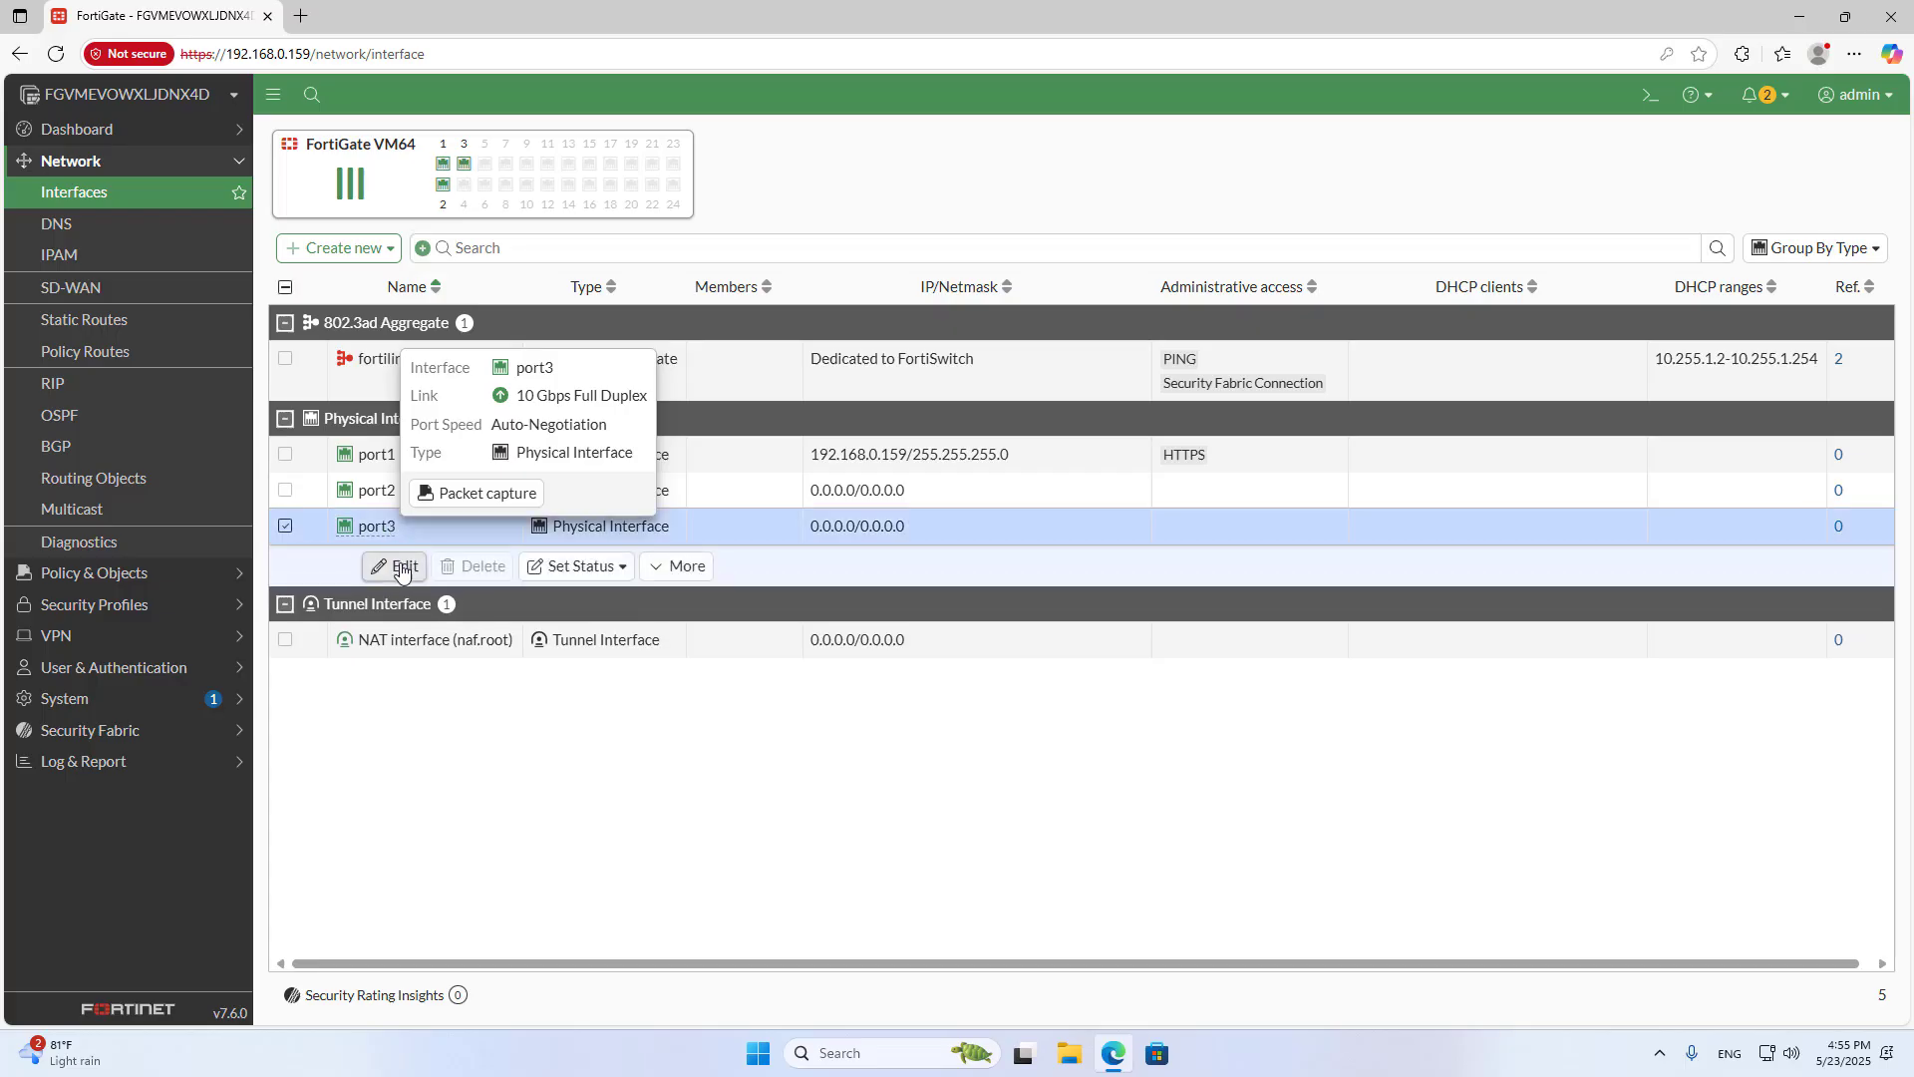
{"action": "left_click", "coordinate": [401, 566]}
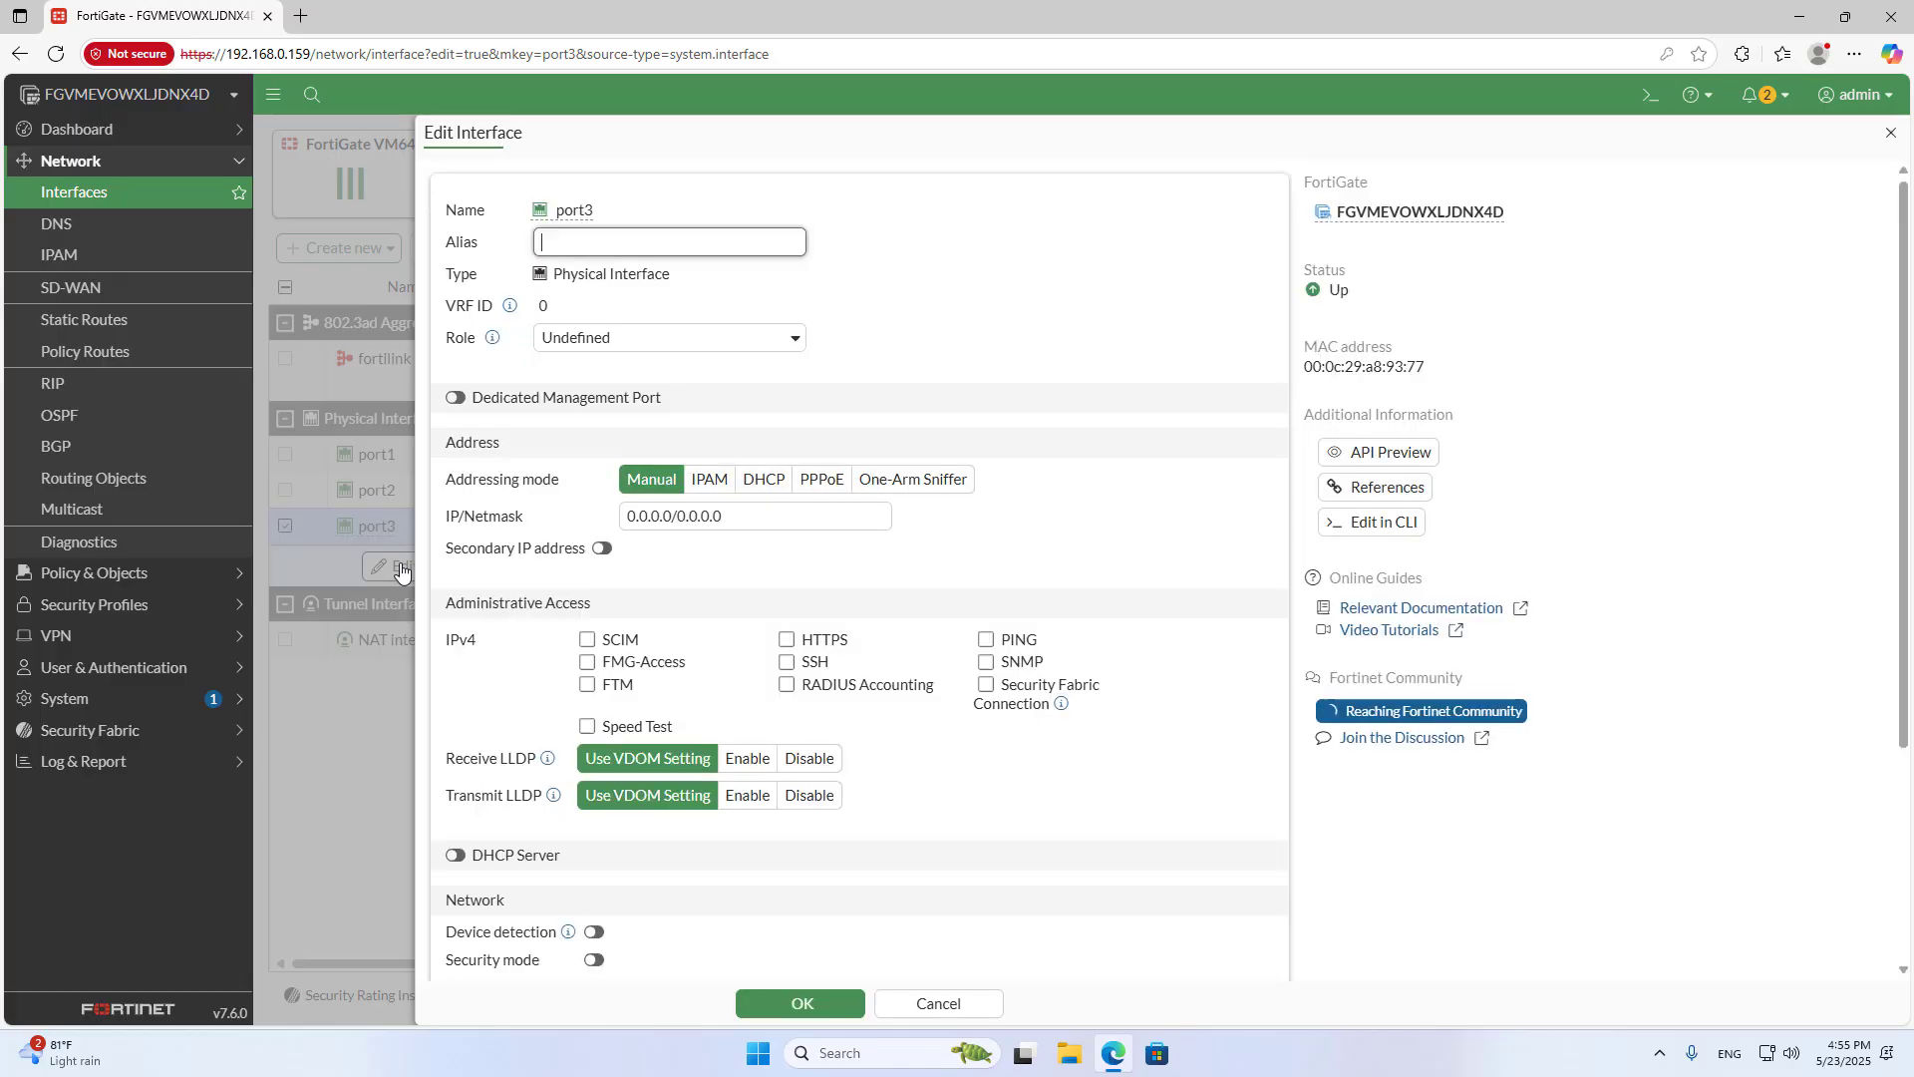
{"action": "left_click", "coordinate": [606, 236]}
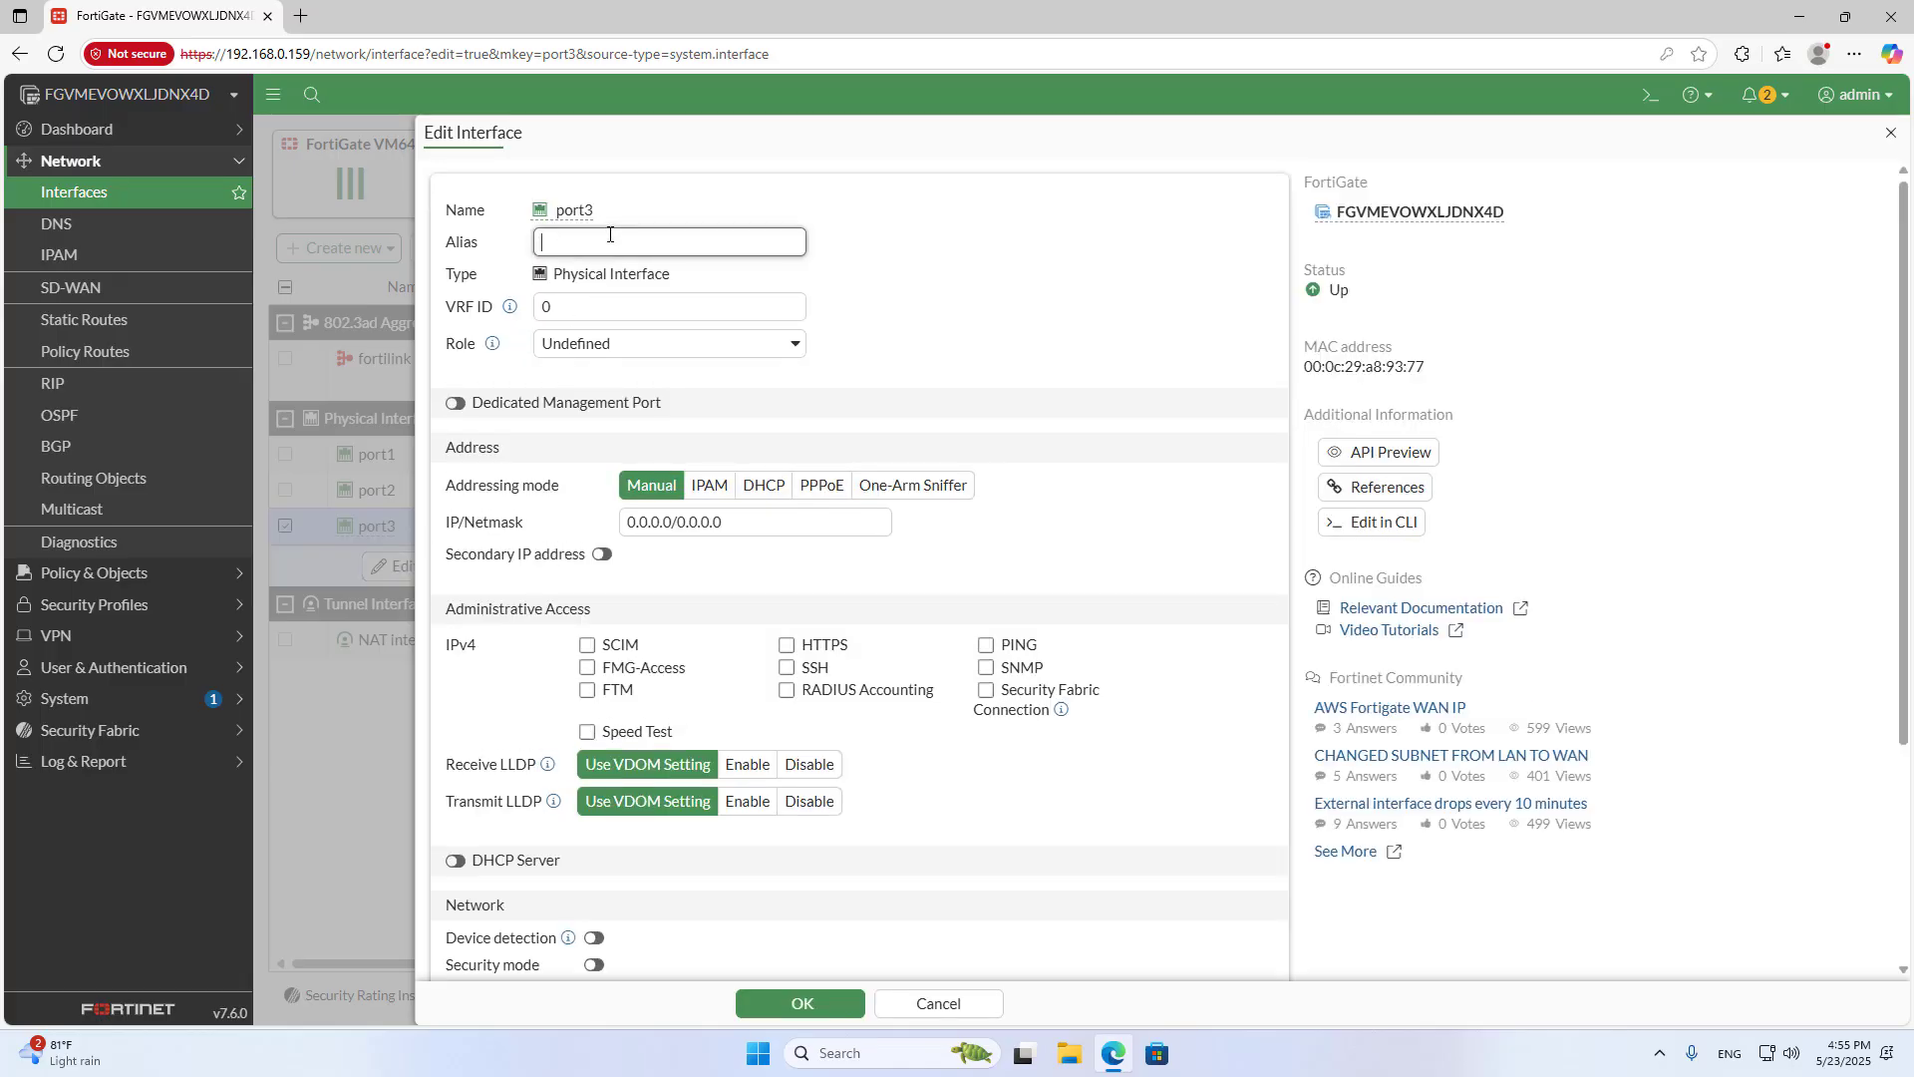
{"action": "type", "text": "MGMT"}
{"action": "left_click", "coordinate": [458, 405]}
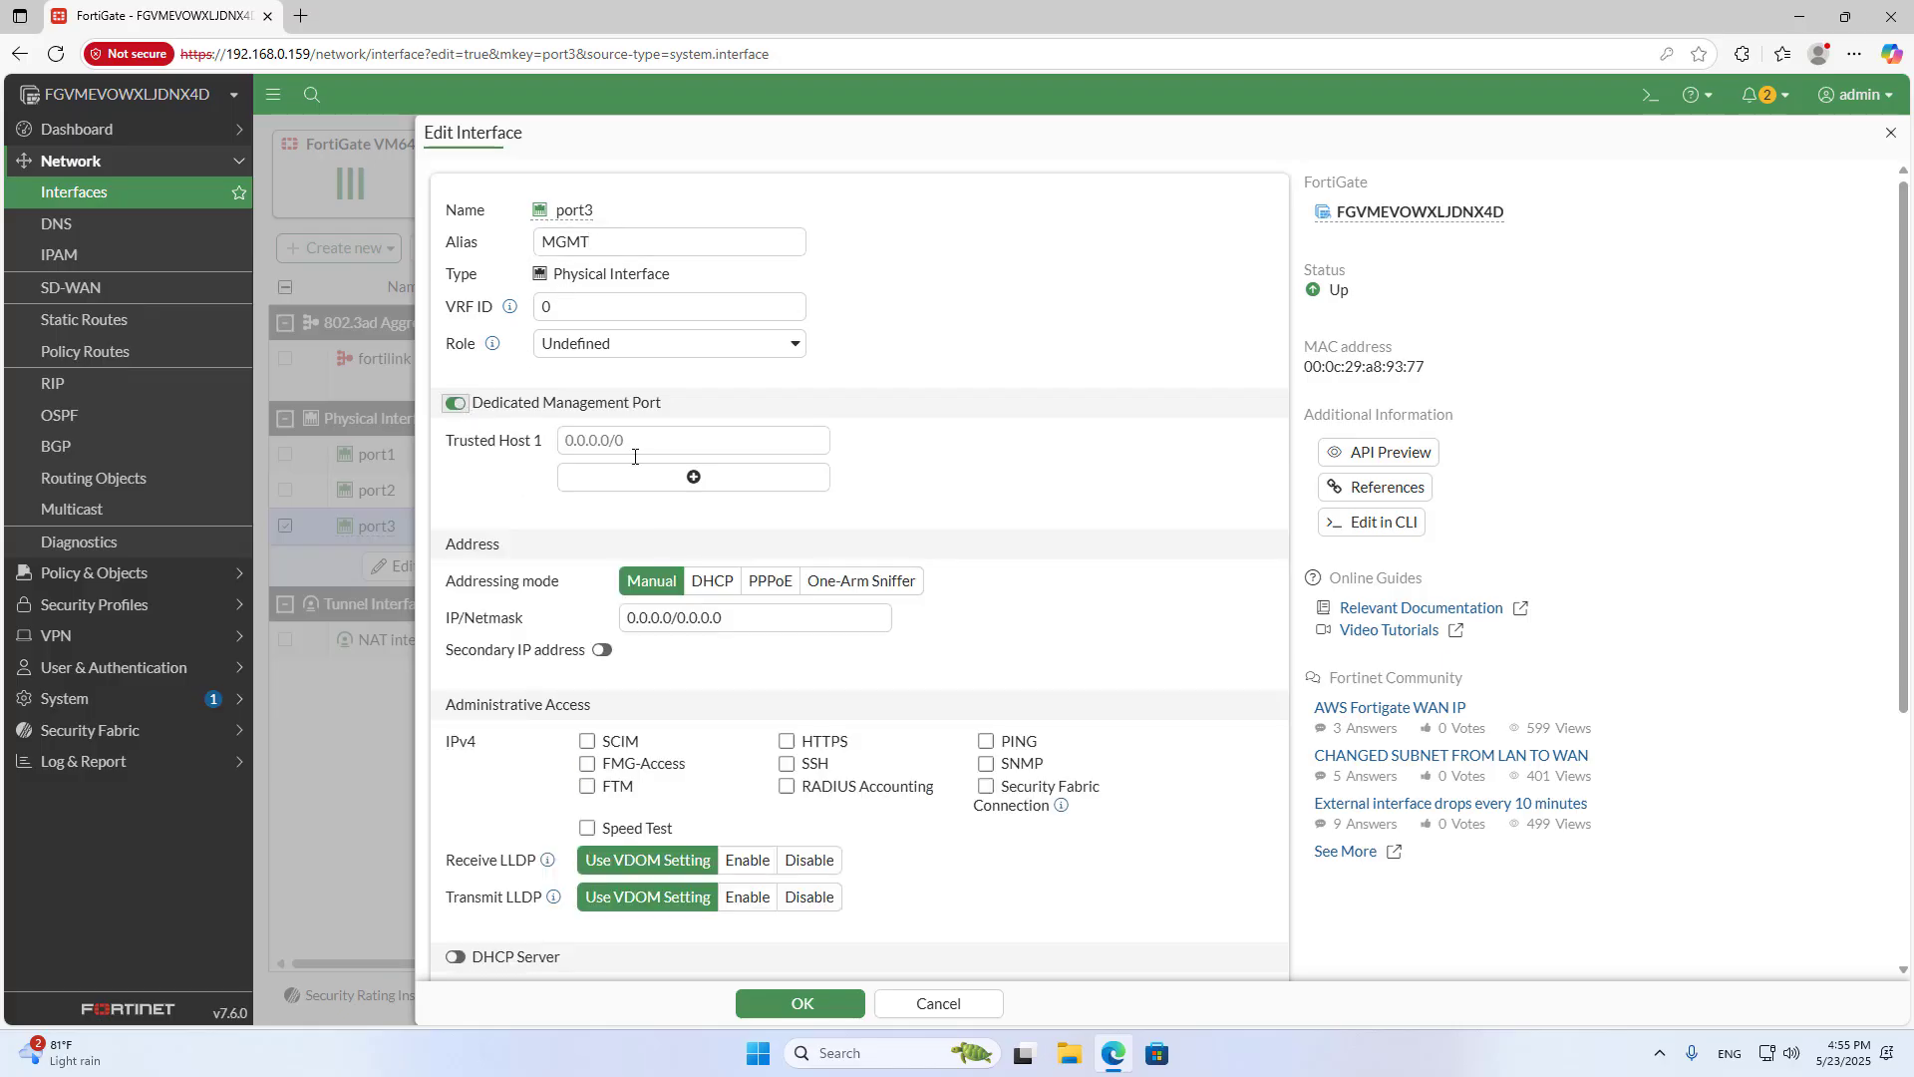
{"action": "left_click", "coordinate": [802, 1002]}
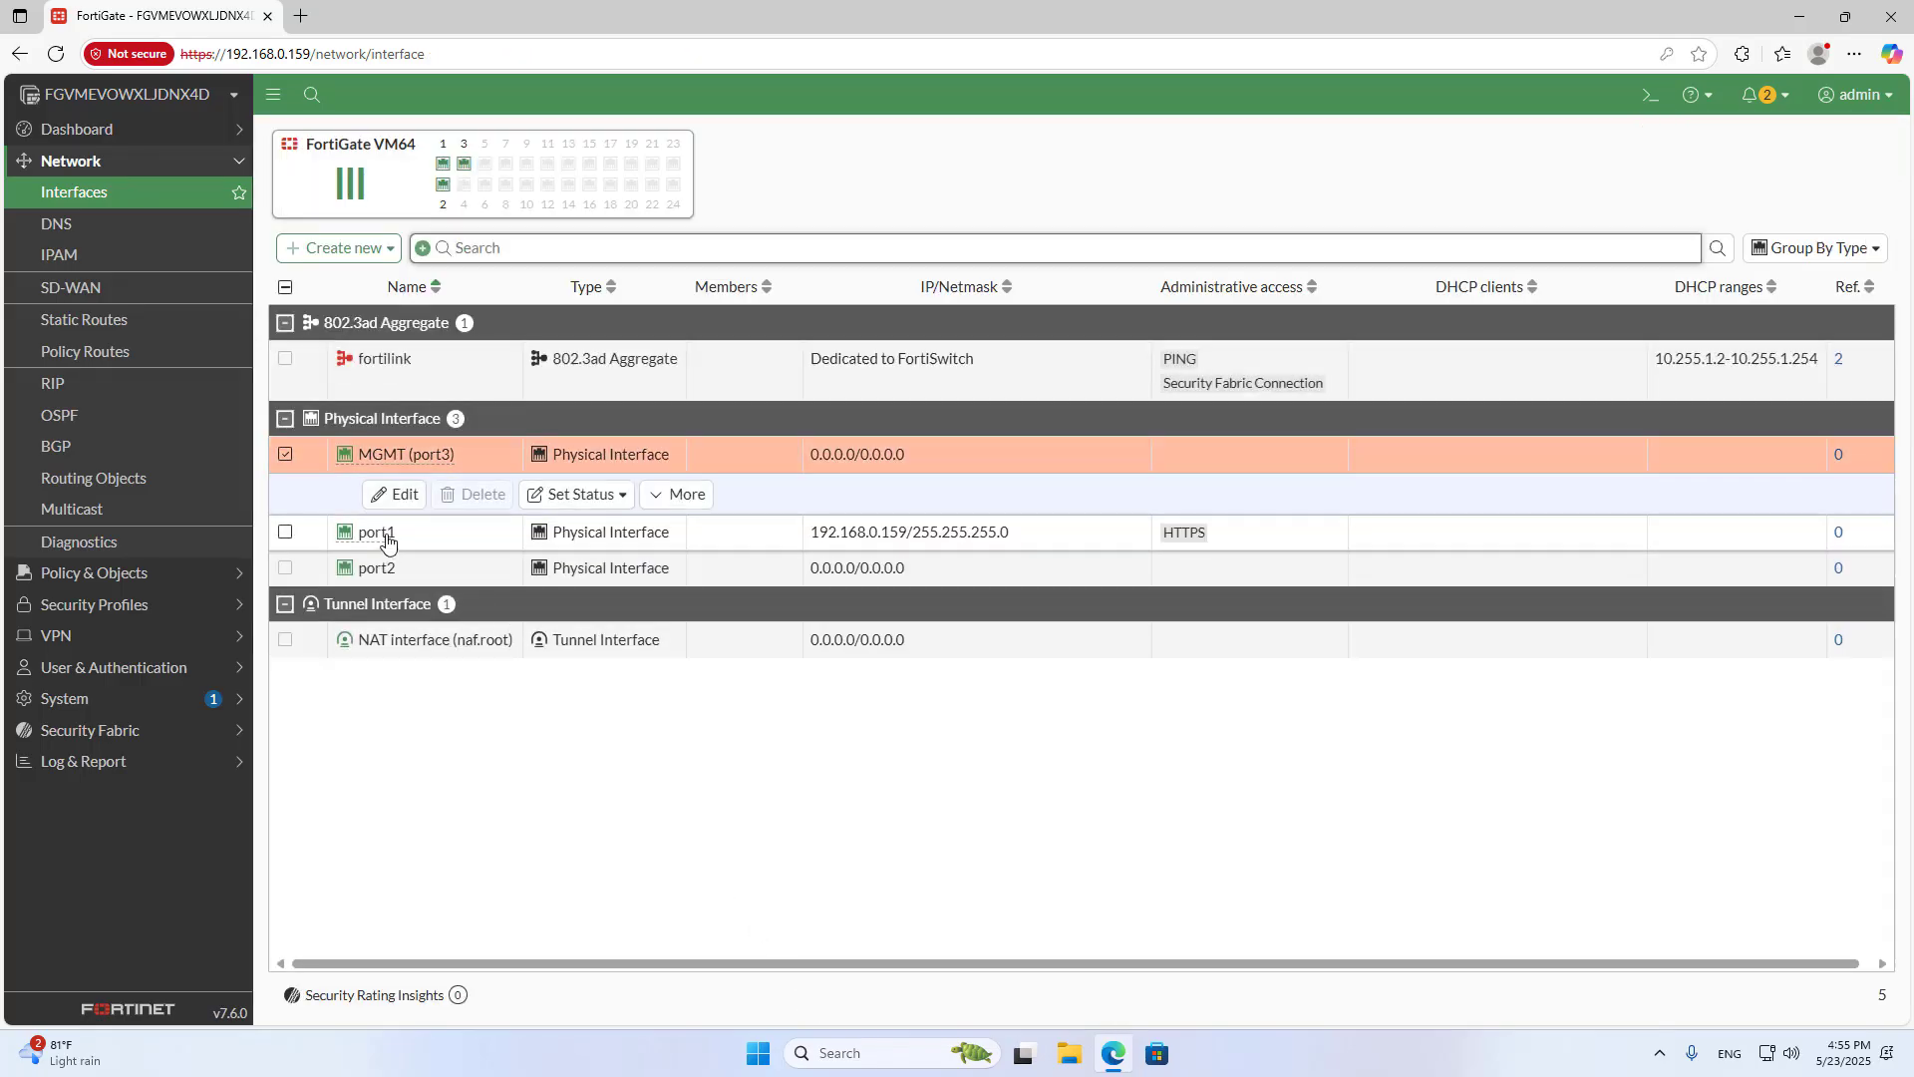
- Set port1's alias to External and save it
{"action": "left_click", "coordinate": [385, 536]}
{"action": "left_click", "coordinate": [387, 532]}
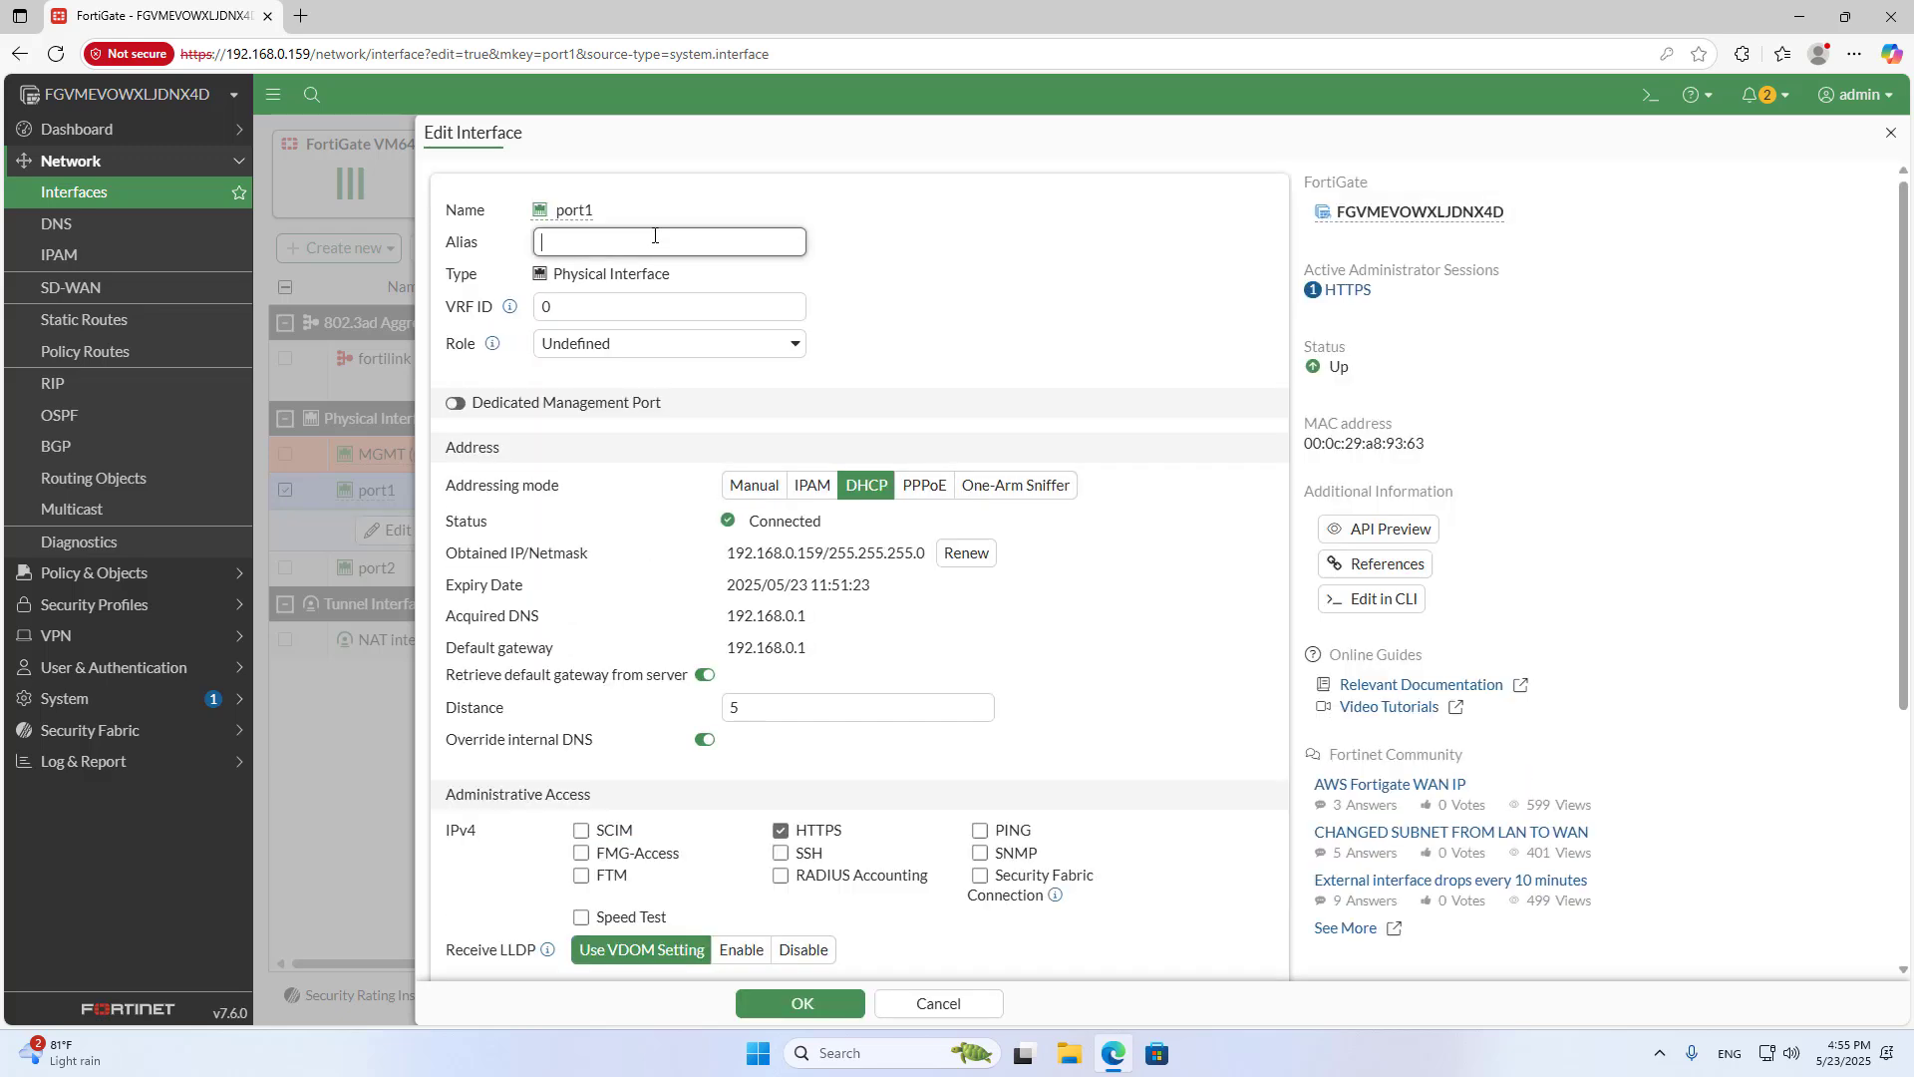
{"action": "type", "text": "External"}
{"action": "left_click_drag", "start_coordinate": [653, 234], "coordinate": [507, 238]}
{"action": "left_click", "coordinate": [790, 1003]}
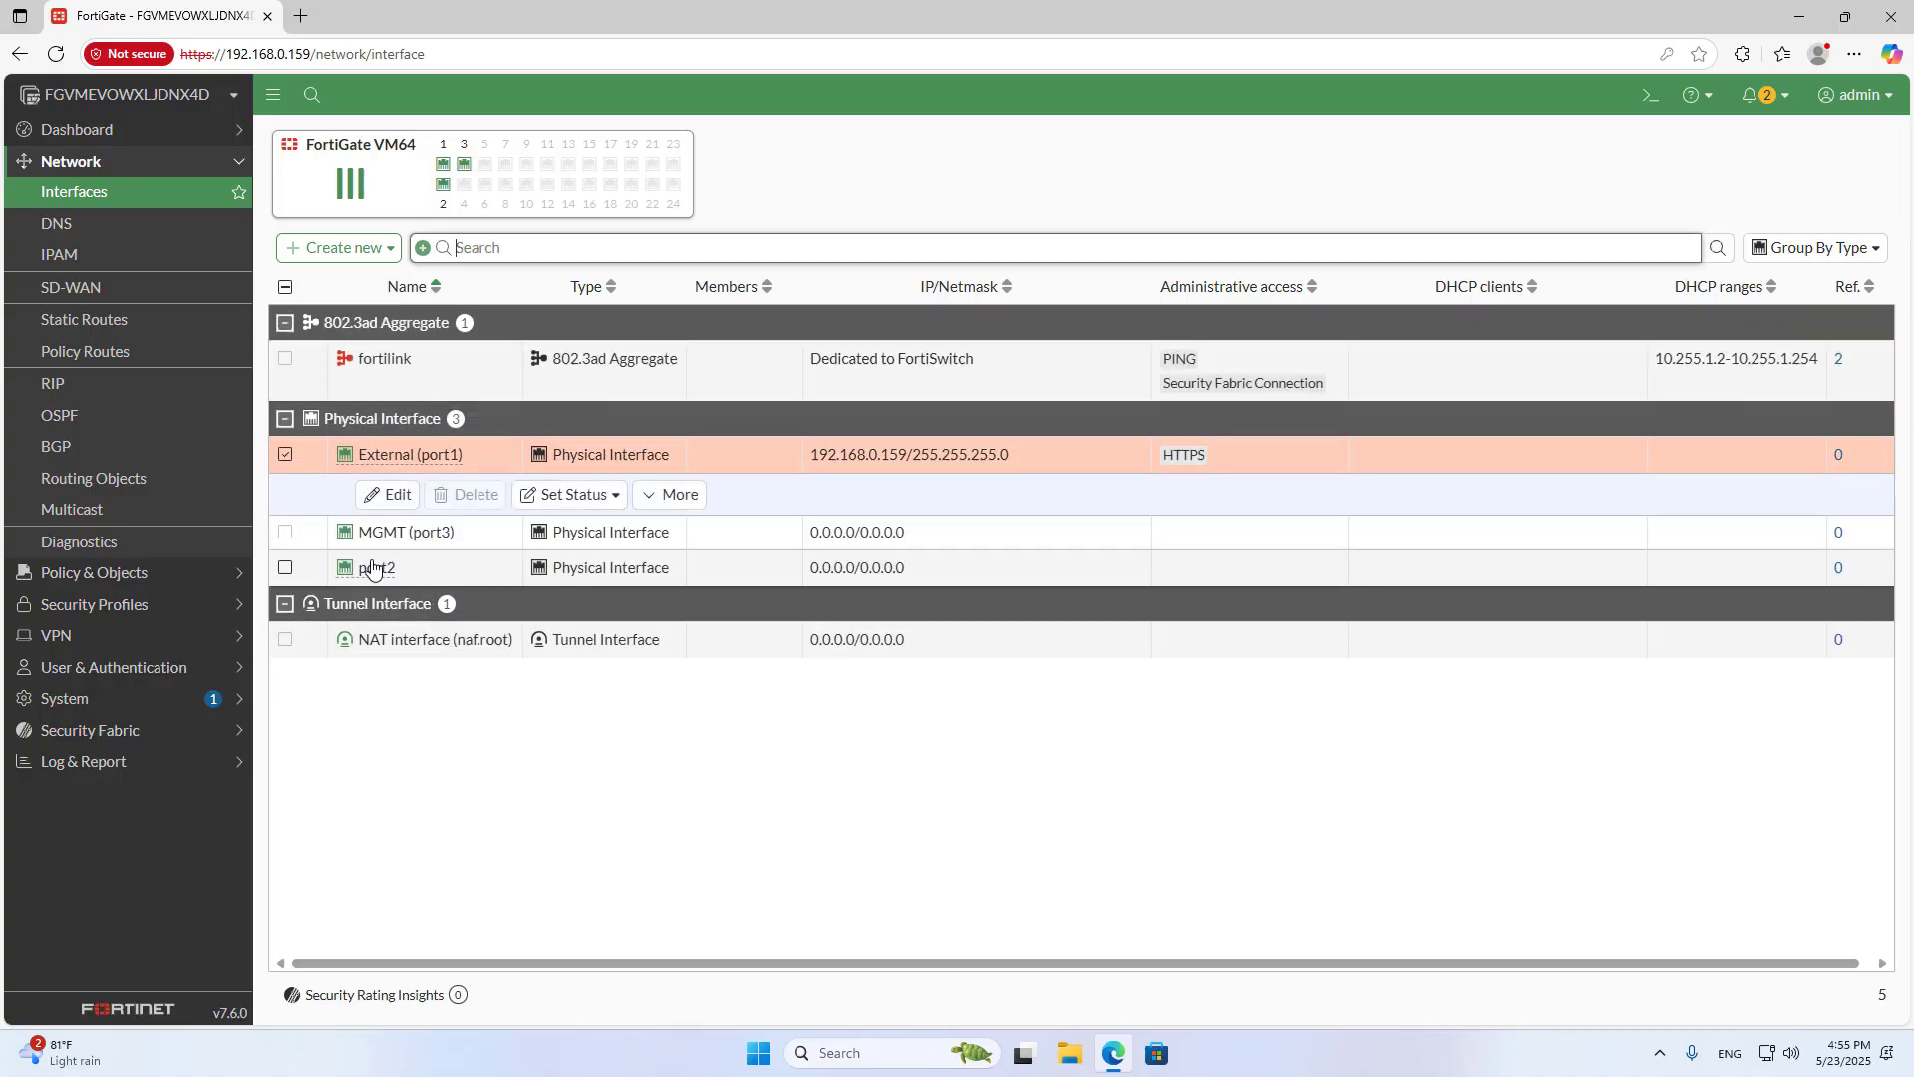
- Set port2's alias to Internal and save it
{"action": "left_click", "coordinate": [376, 567]}
{"action": "left_click", "coordinate": [388, 569]}
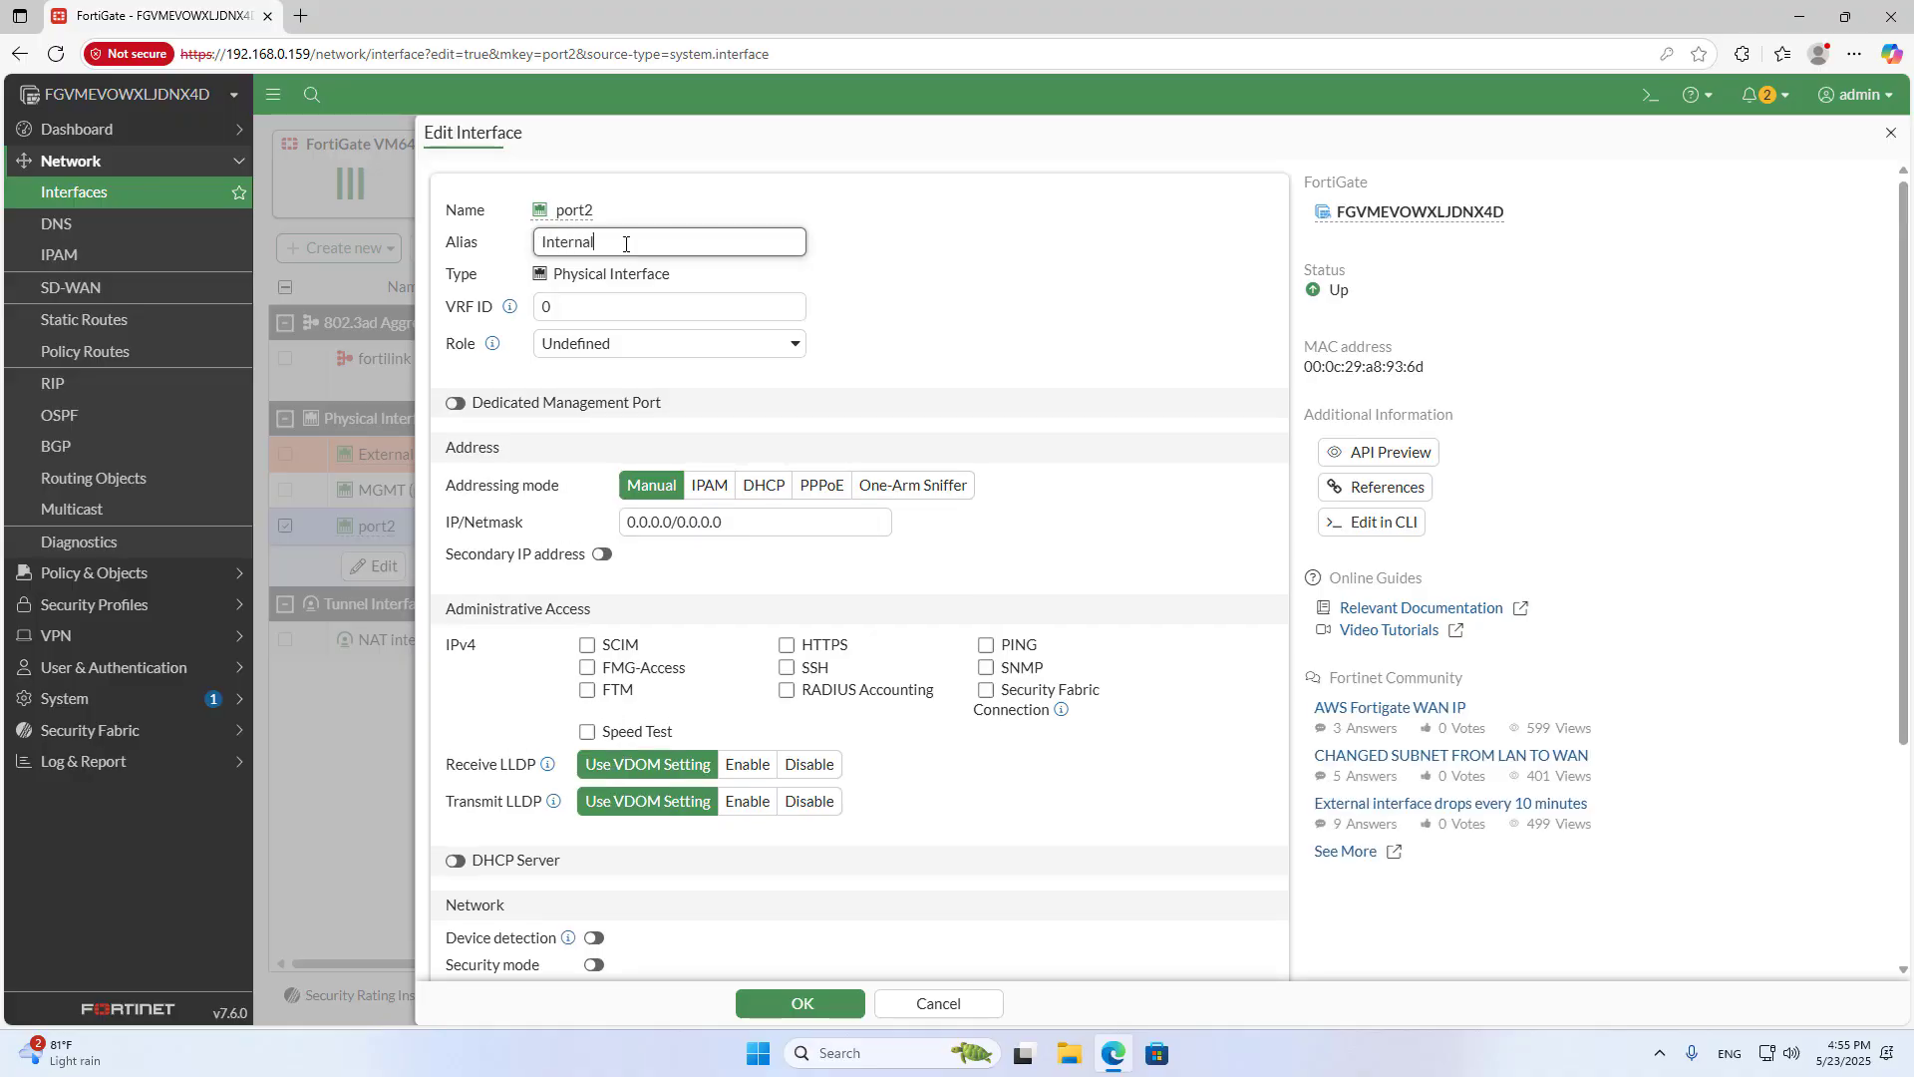
{"action": "left_click", "coordinate": [803, 1003]}
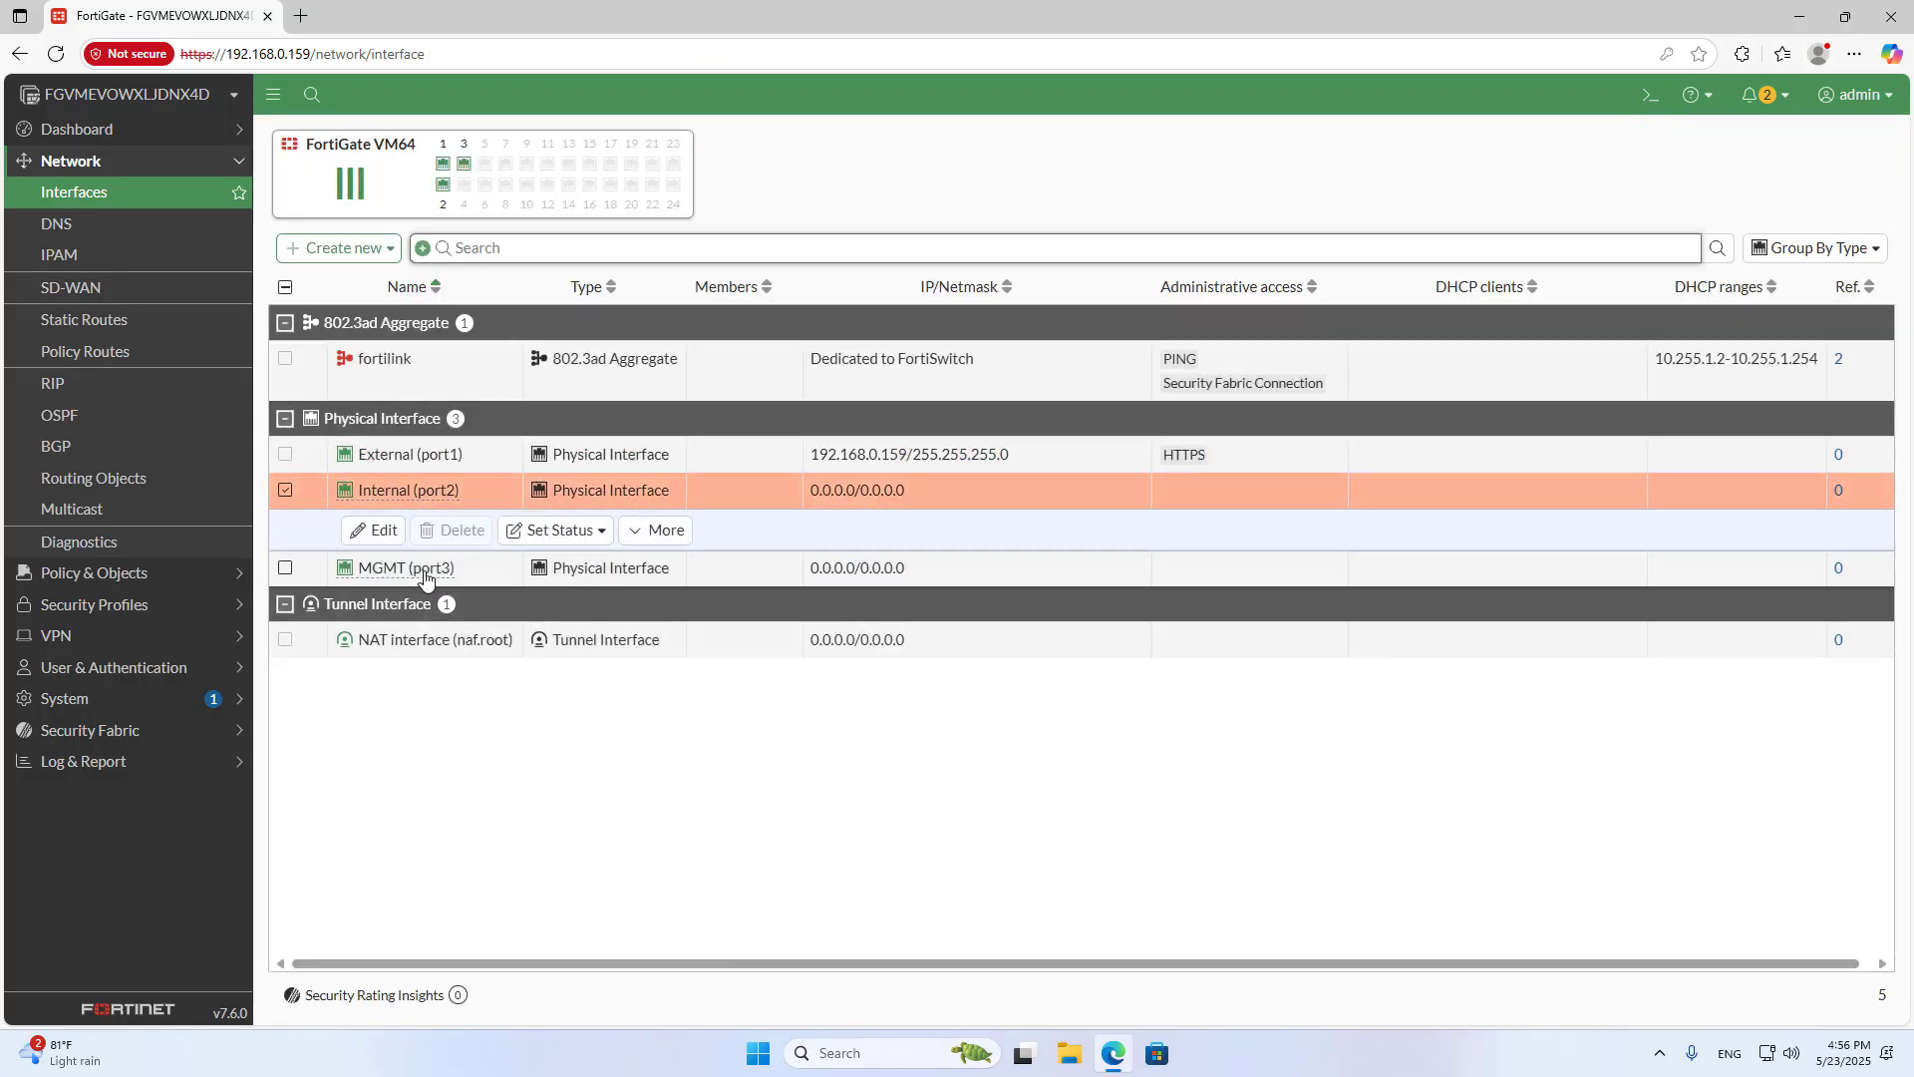
{"action": "left_click", "coordinate": [473, 730]}
- Enable HTTPS, SSH and PING administrative access on the MGMT (port3) interface
{"action": "left_click", "coordinate": [284, 489]}
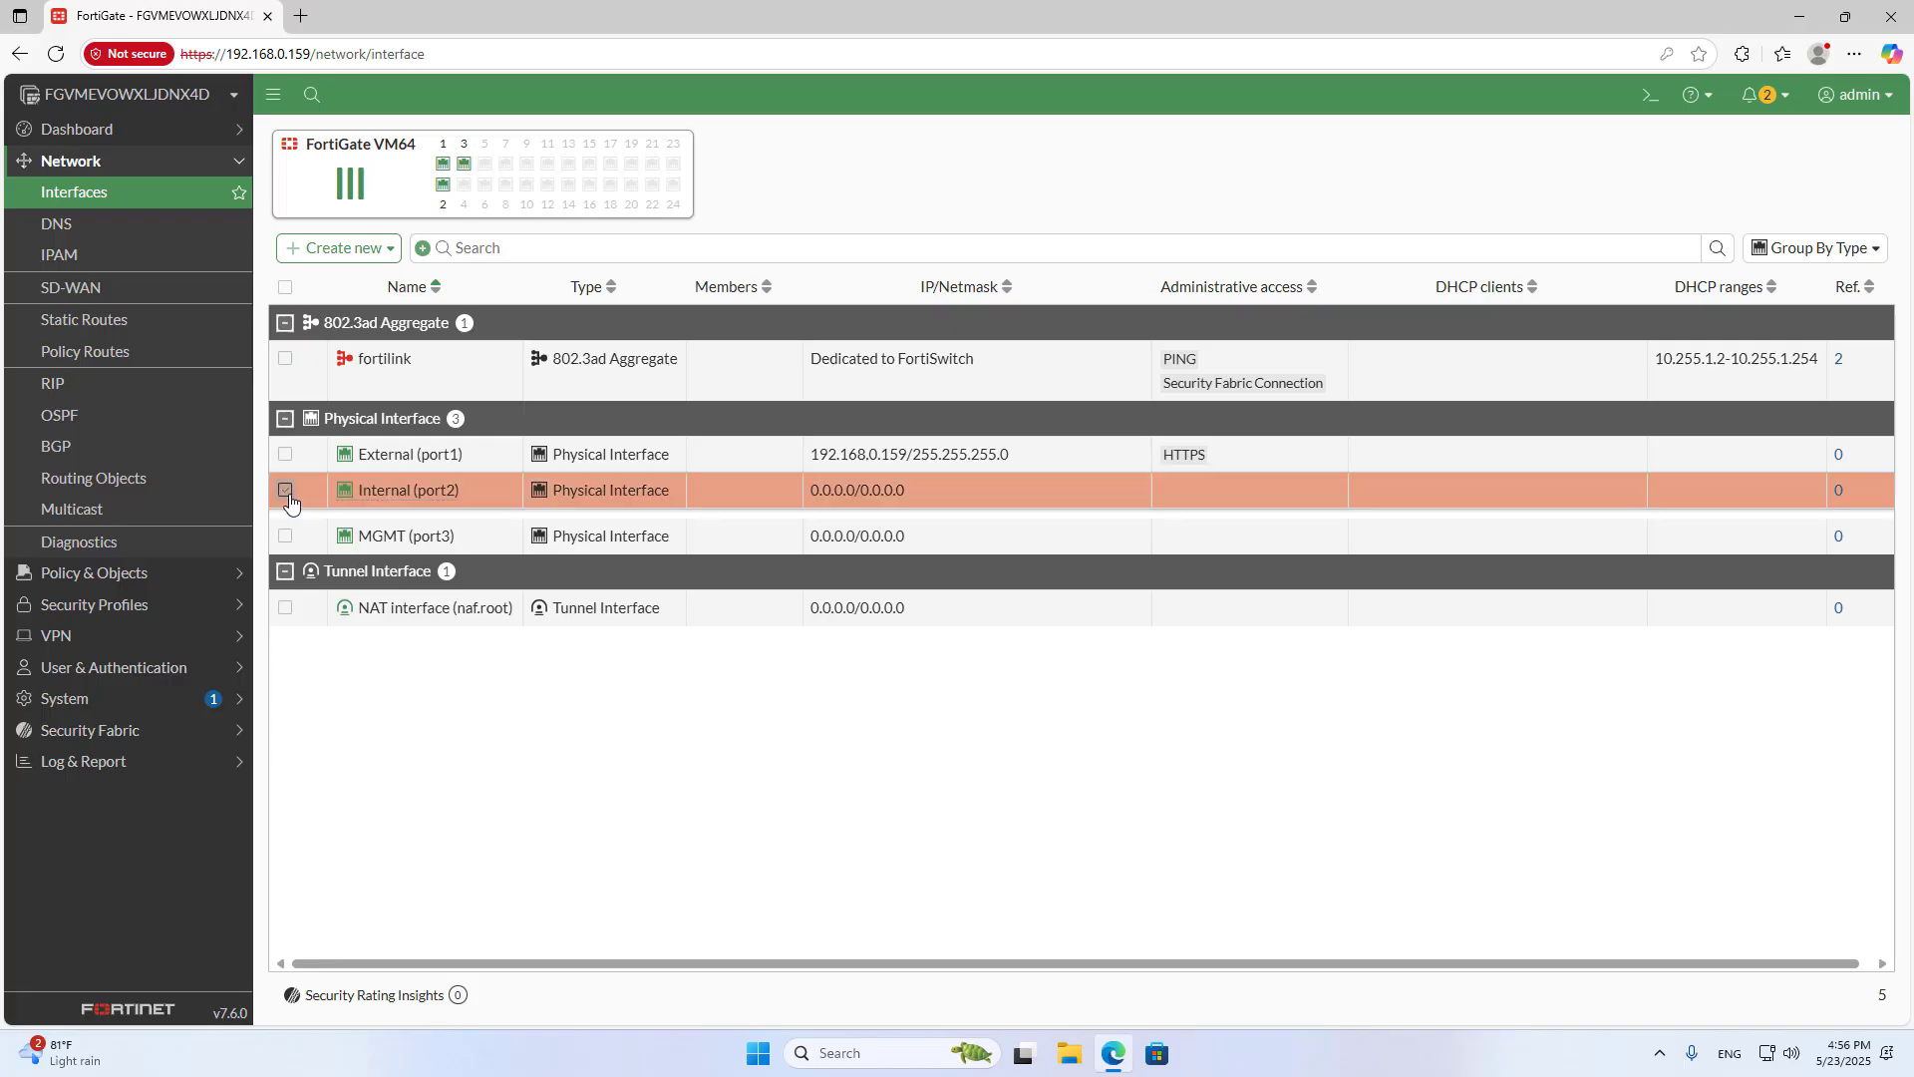
{"action": "mouse_move", "coordinate": [404, 567]}
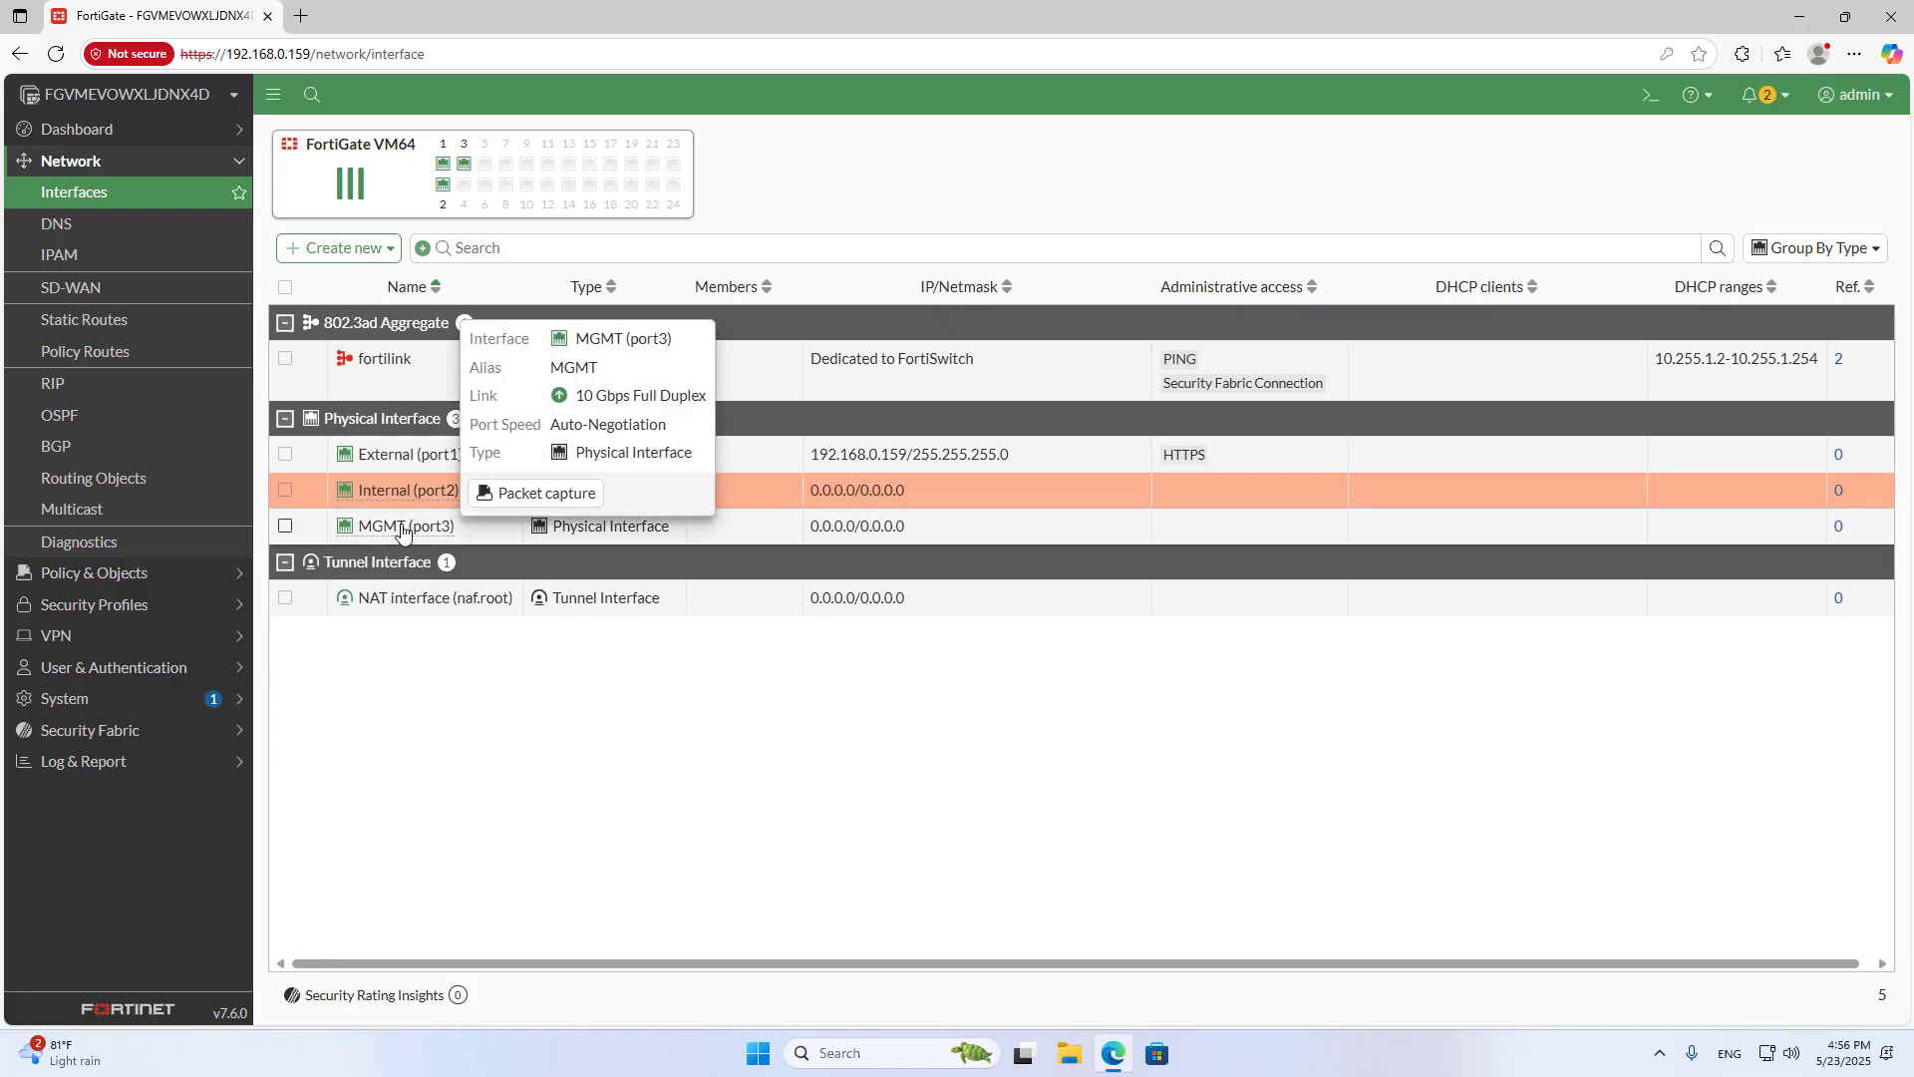
{"action": "left_click", "coordinate": [405, 527]}
{"action": "left_click", "coordinate": [408, 568]}
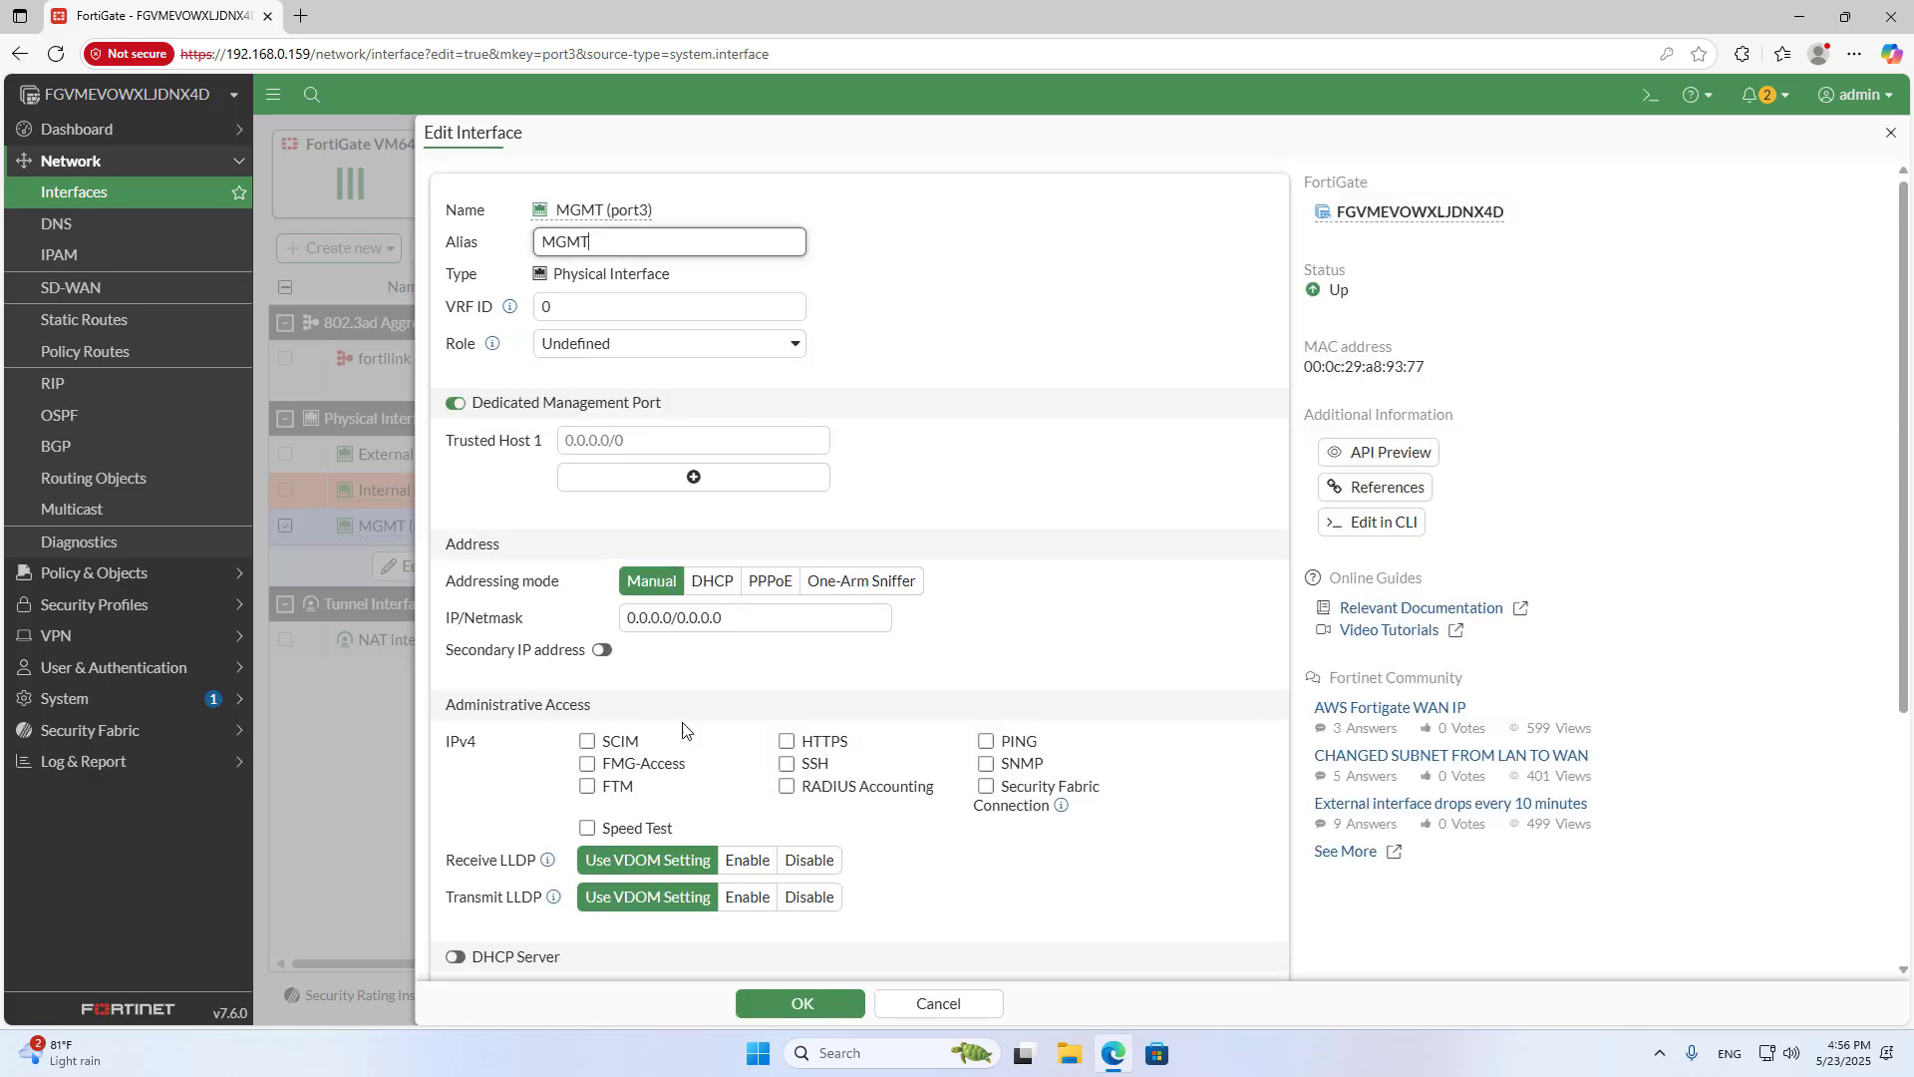
{"action": "left_click", "coordinate": [787, 741]}
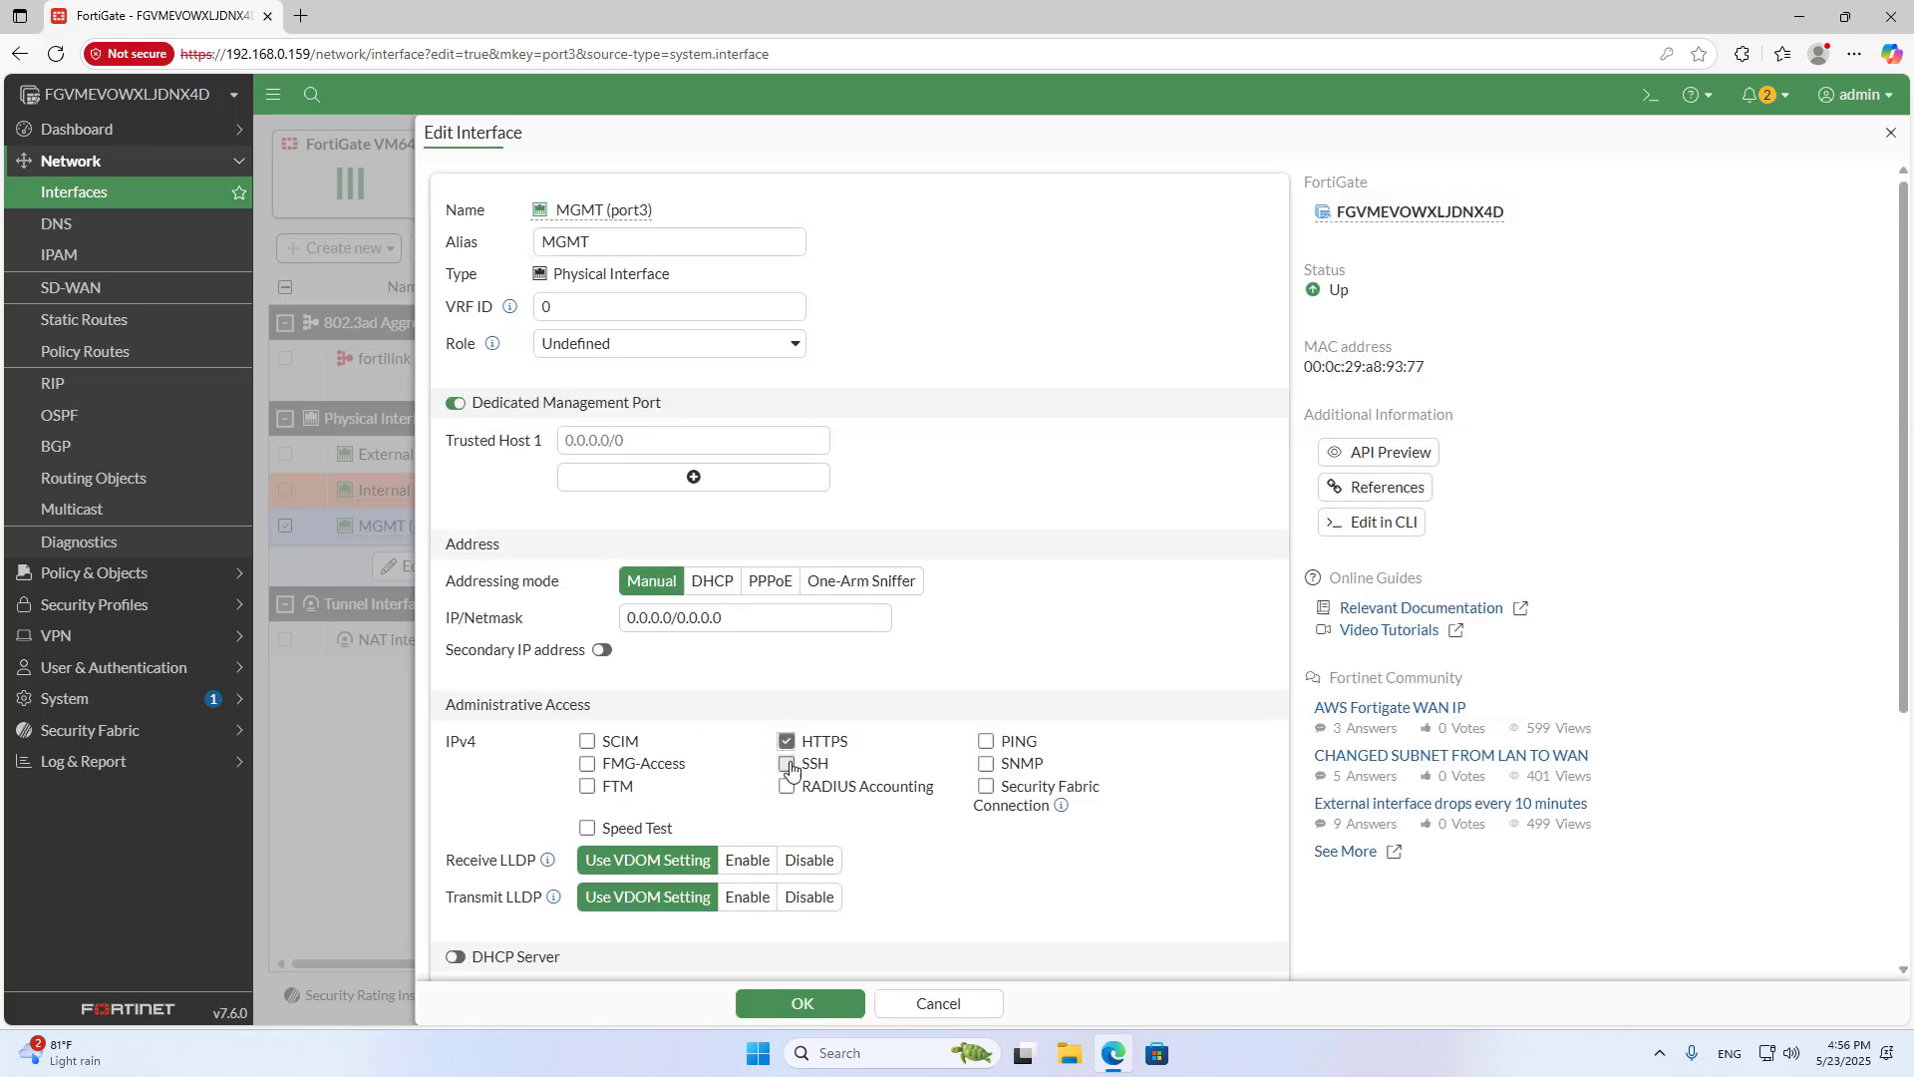
{"action": "left_click", "coordinate": [993, 748]}
{"action": "left_click", "coordinate": [802, 1003]}
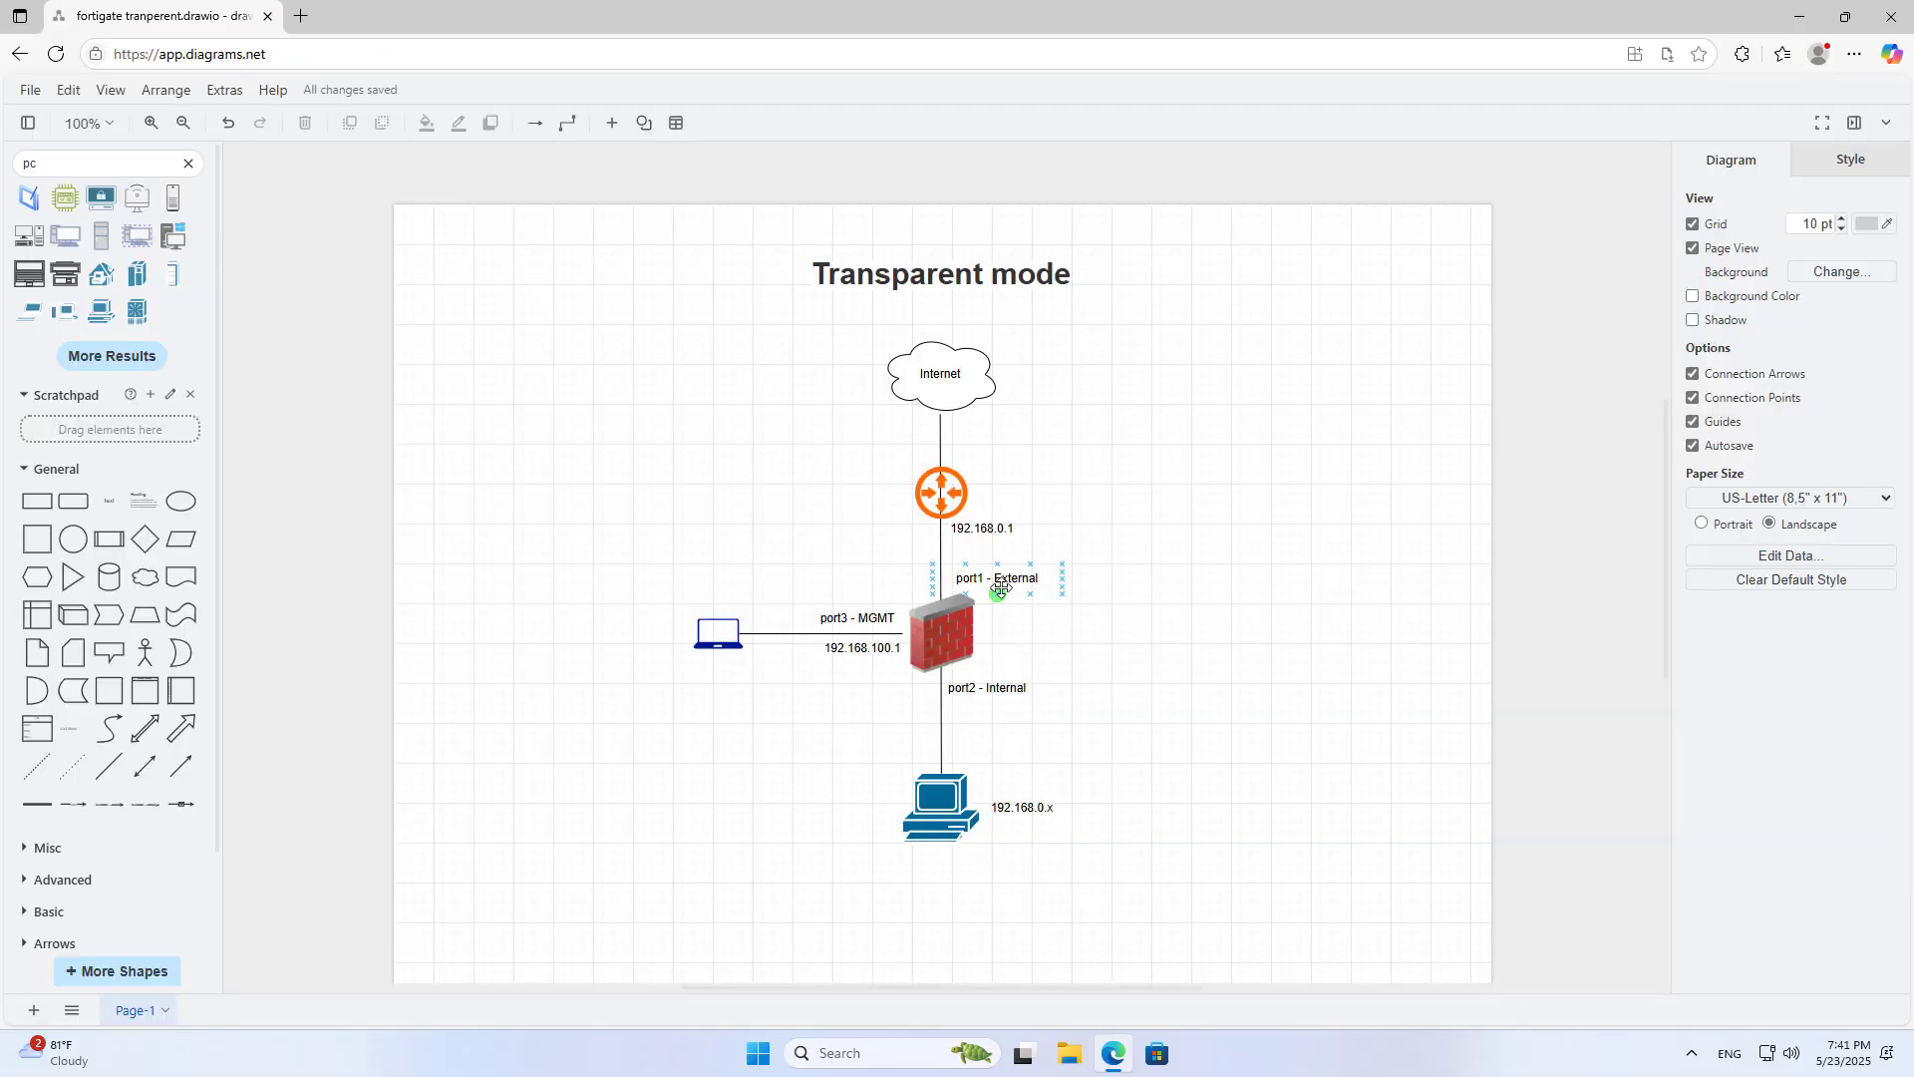
{"action": "left_click", "coordinate": [993, 583]}
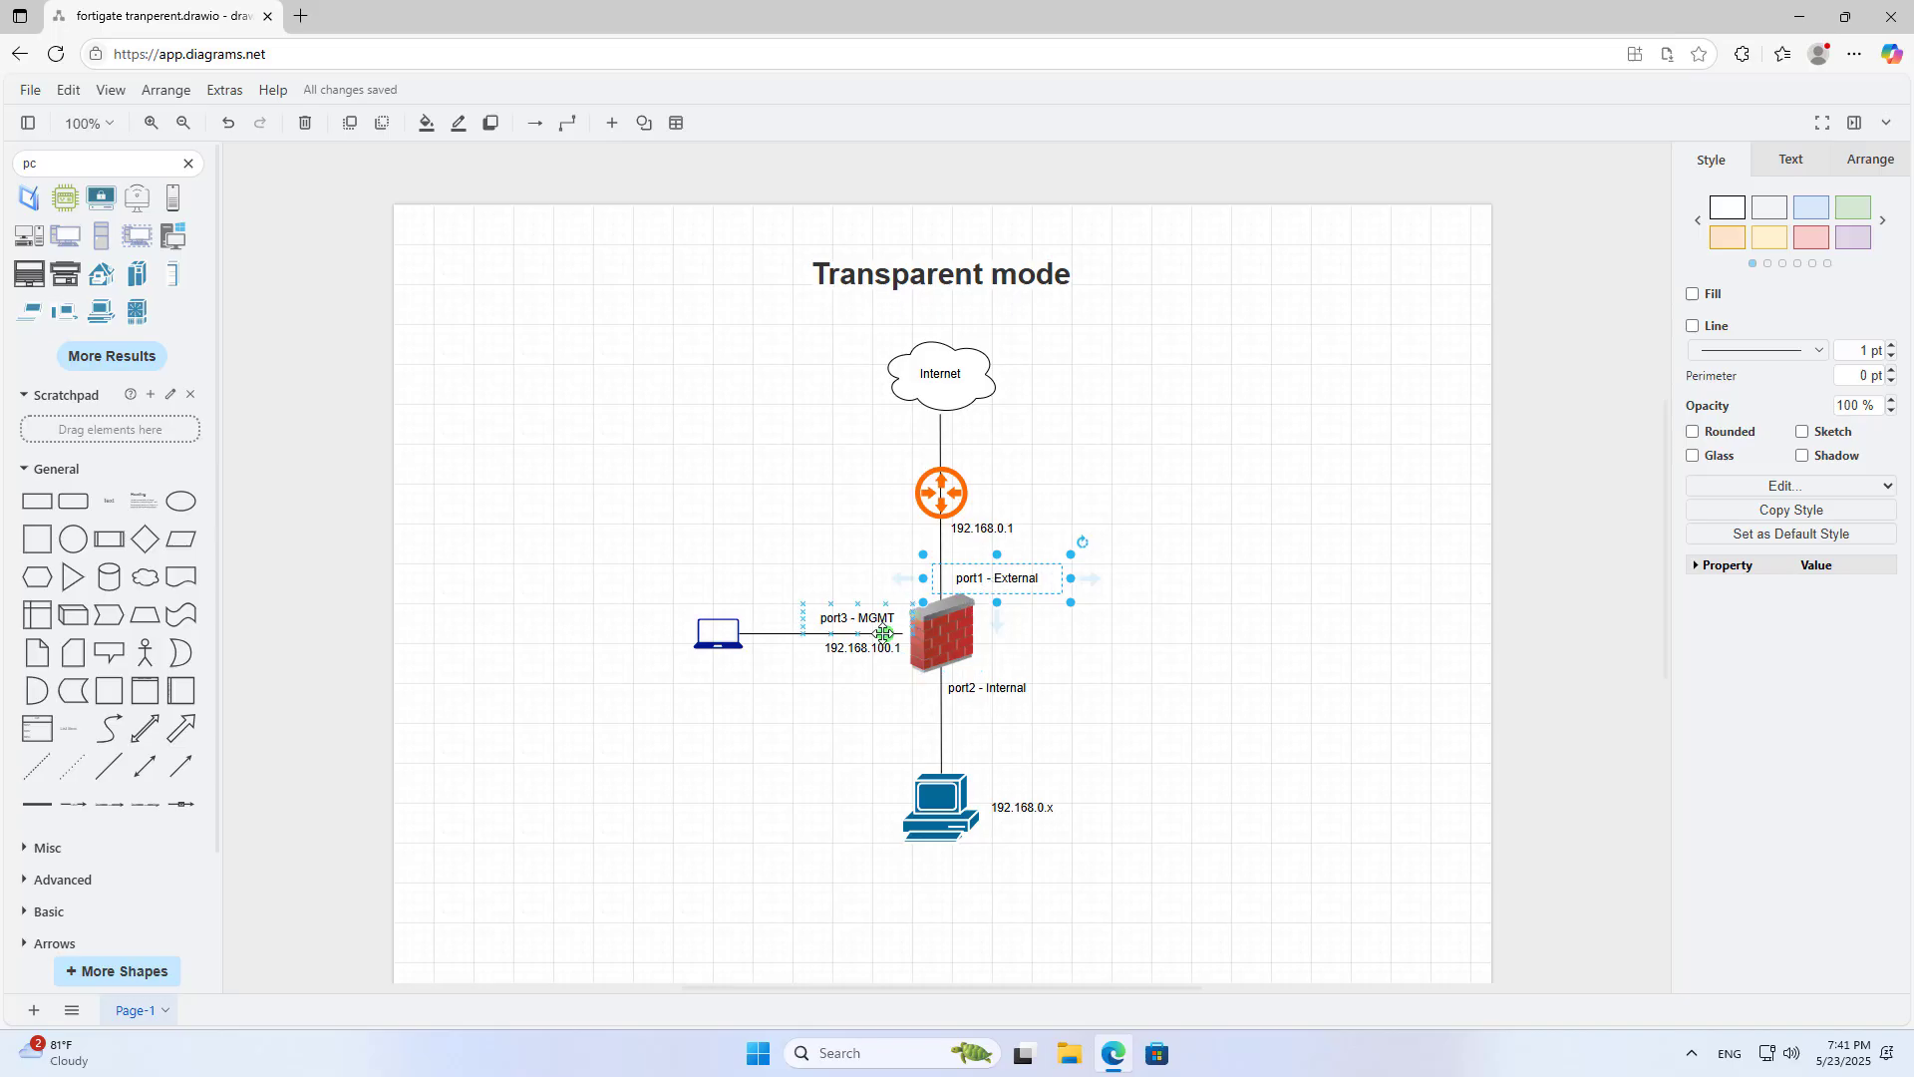
{"action": "left_click", "coordinate": [961, 689]}
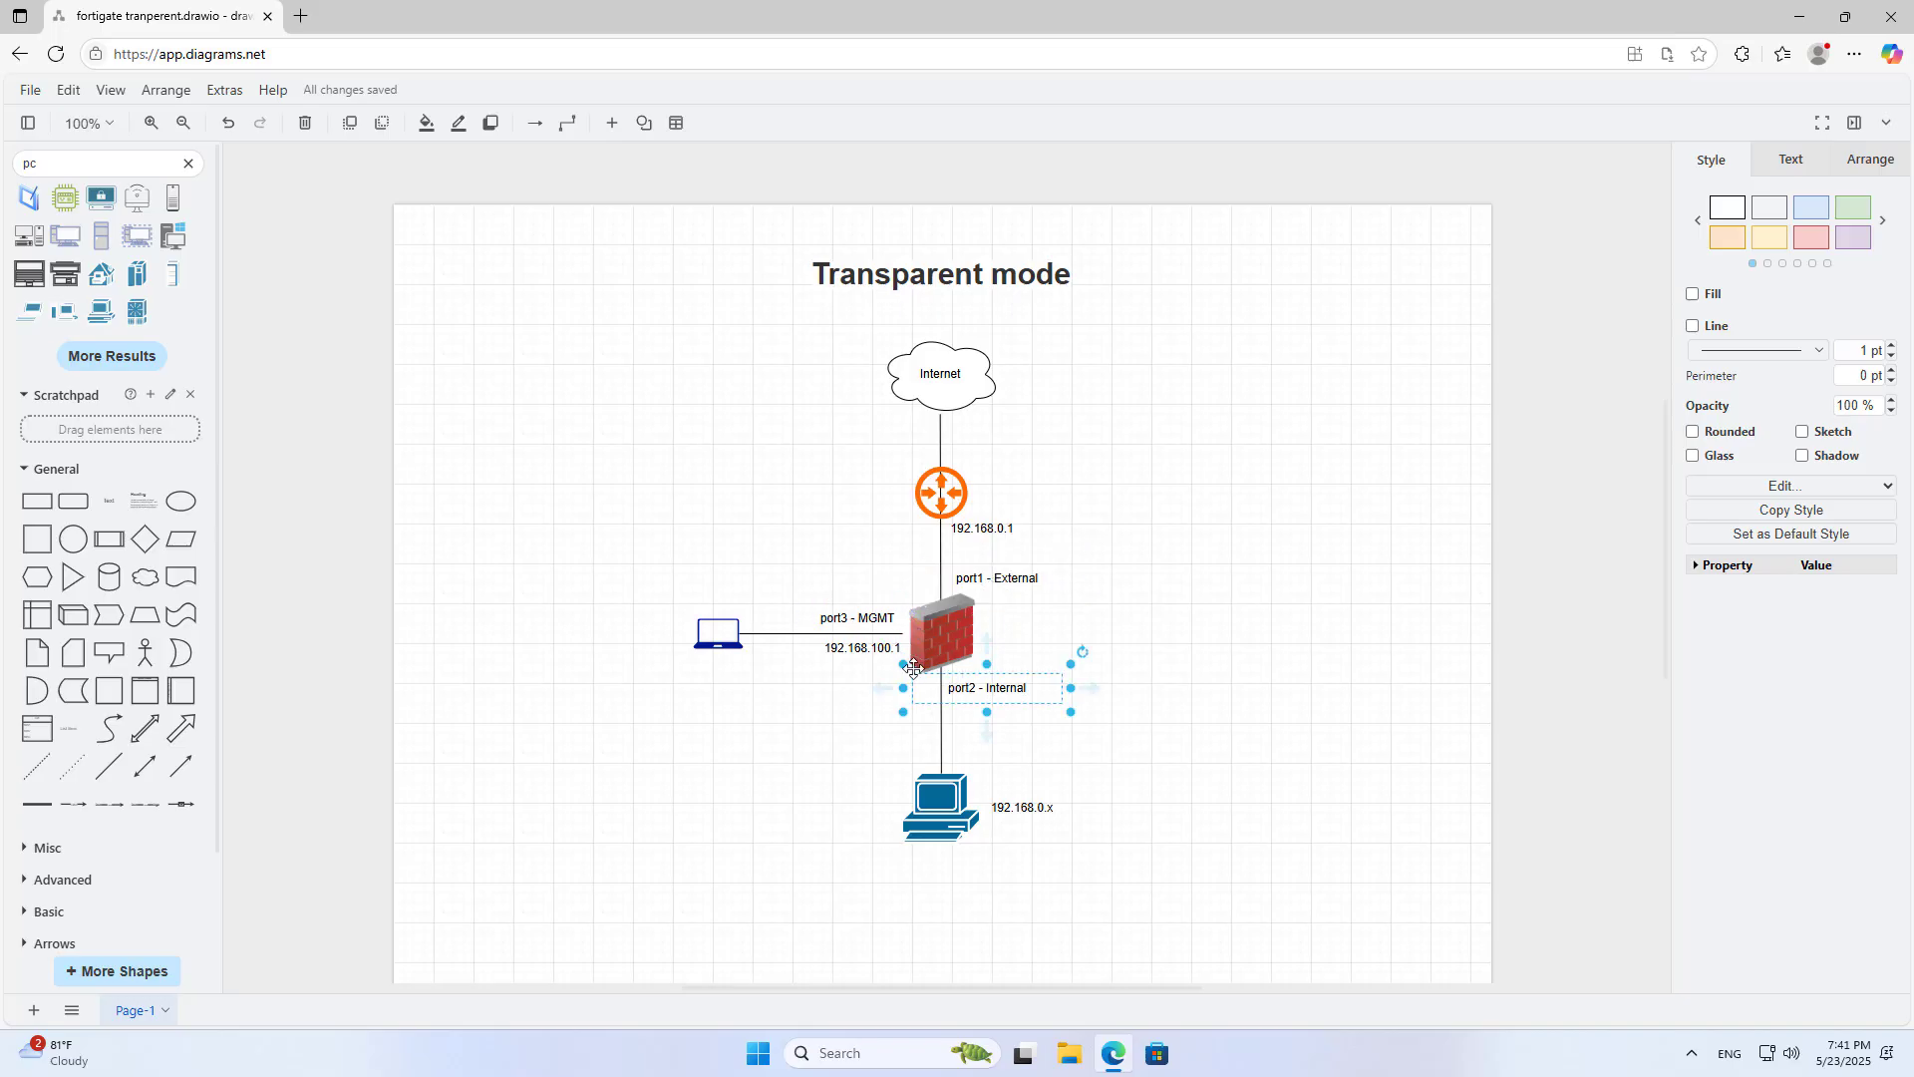
{"action": "left_click", "coordinate": [854, 622]}
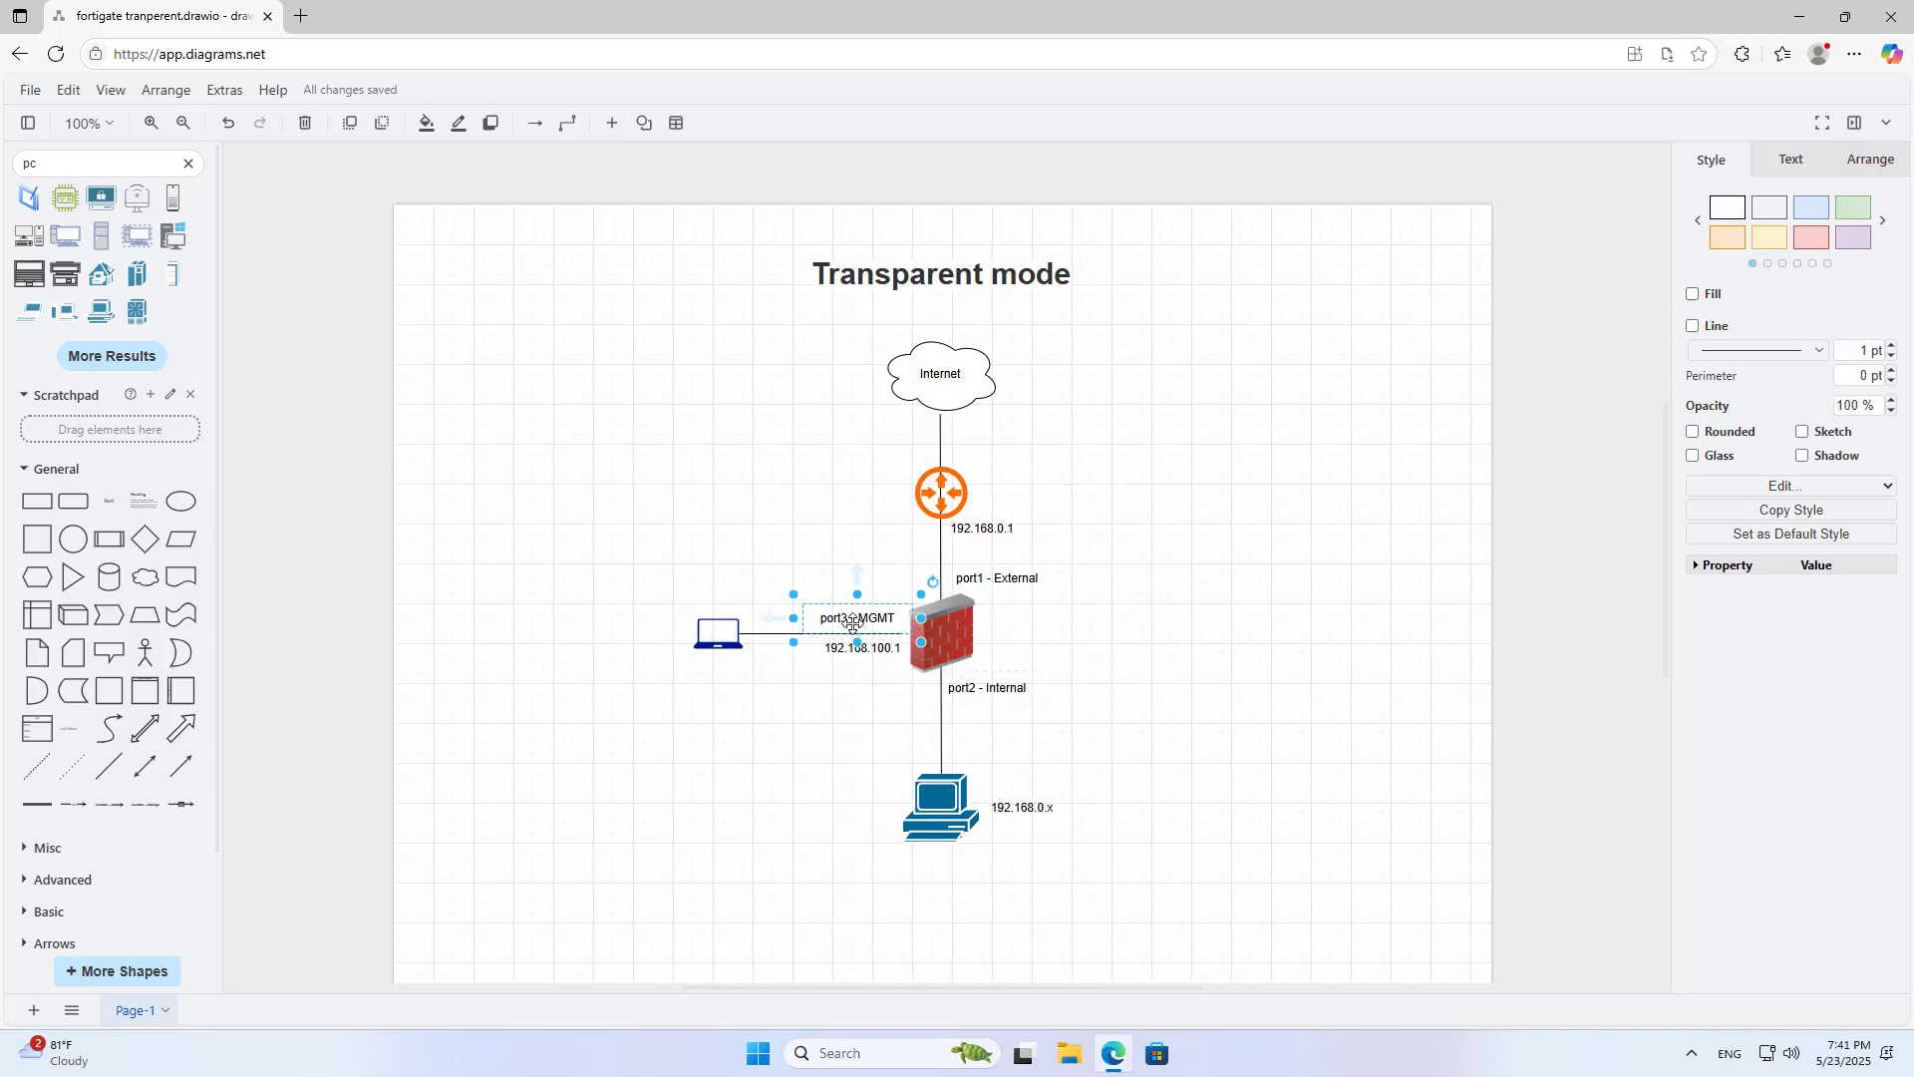
{"action": "left_click", "coordinate": [975, 527]}
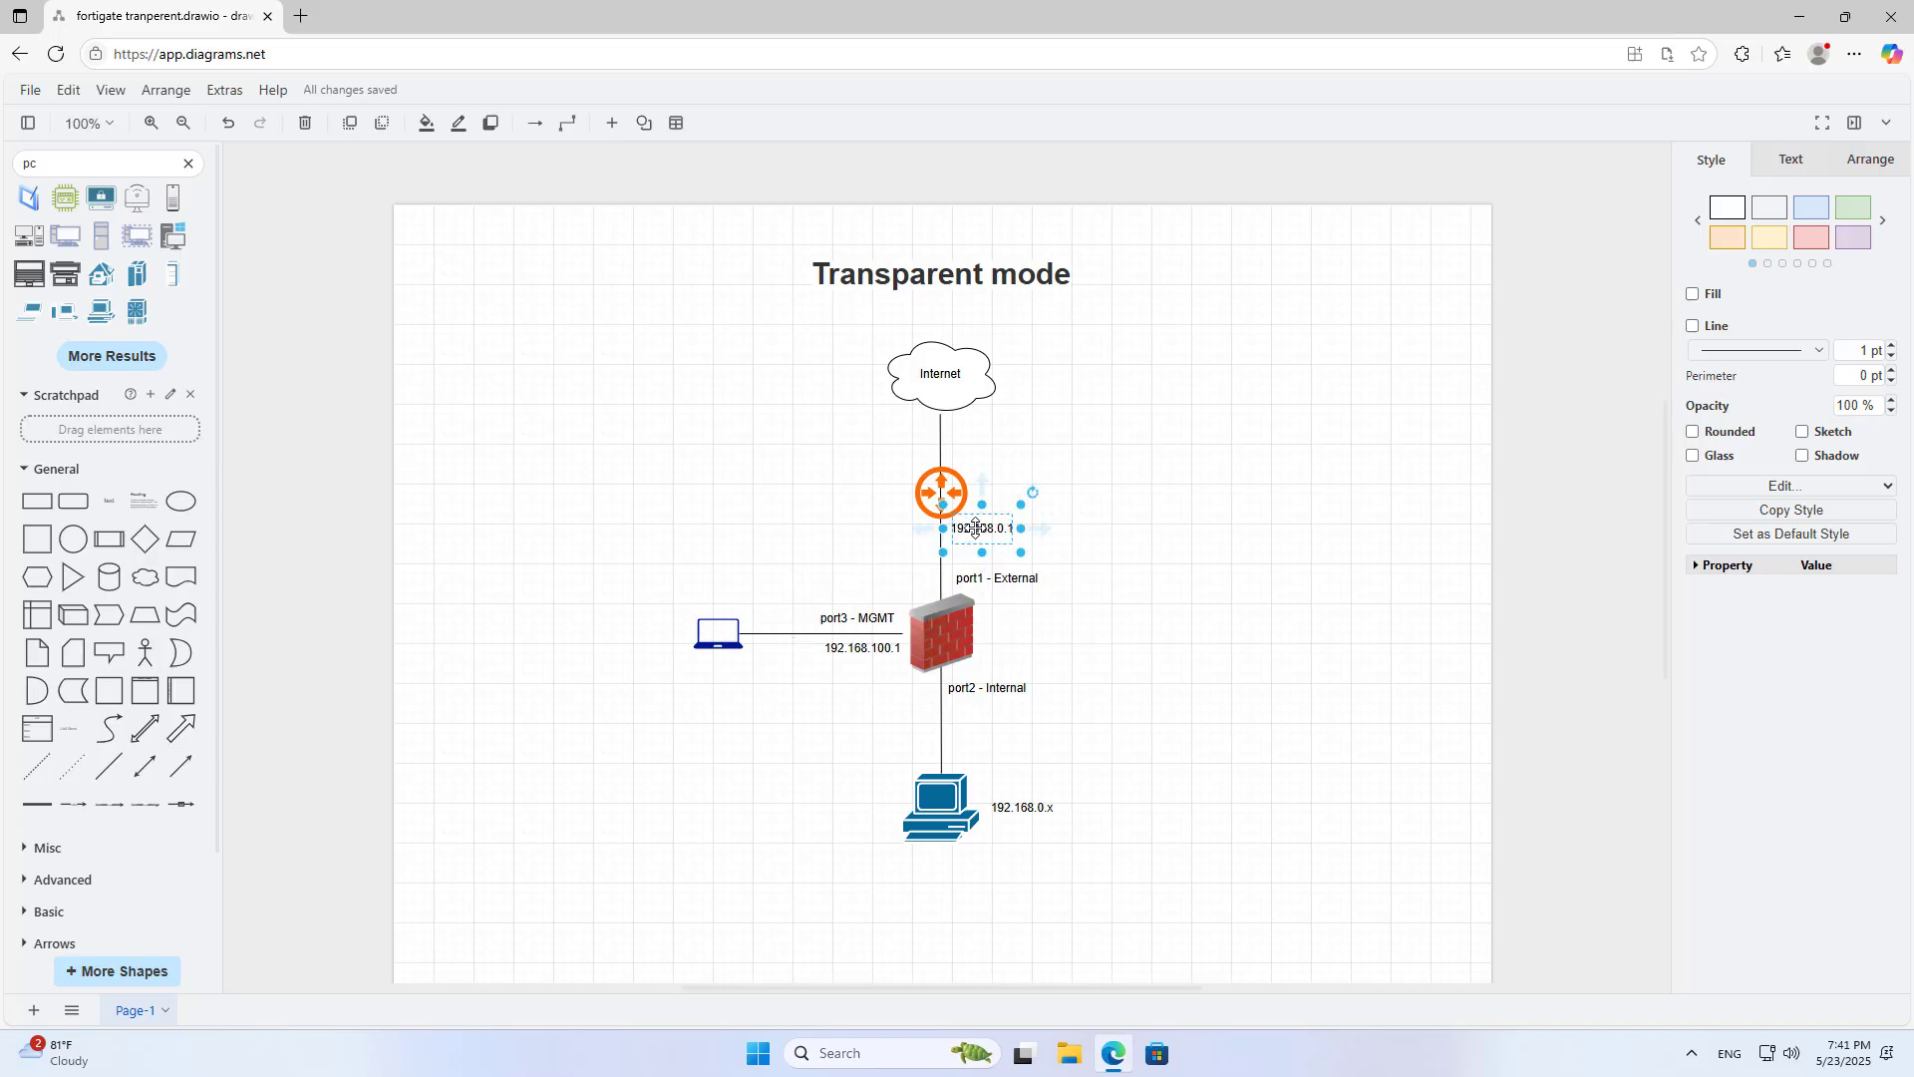
{"action": "left_click", "coordinate": [876, 651]}
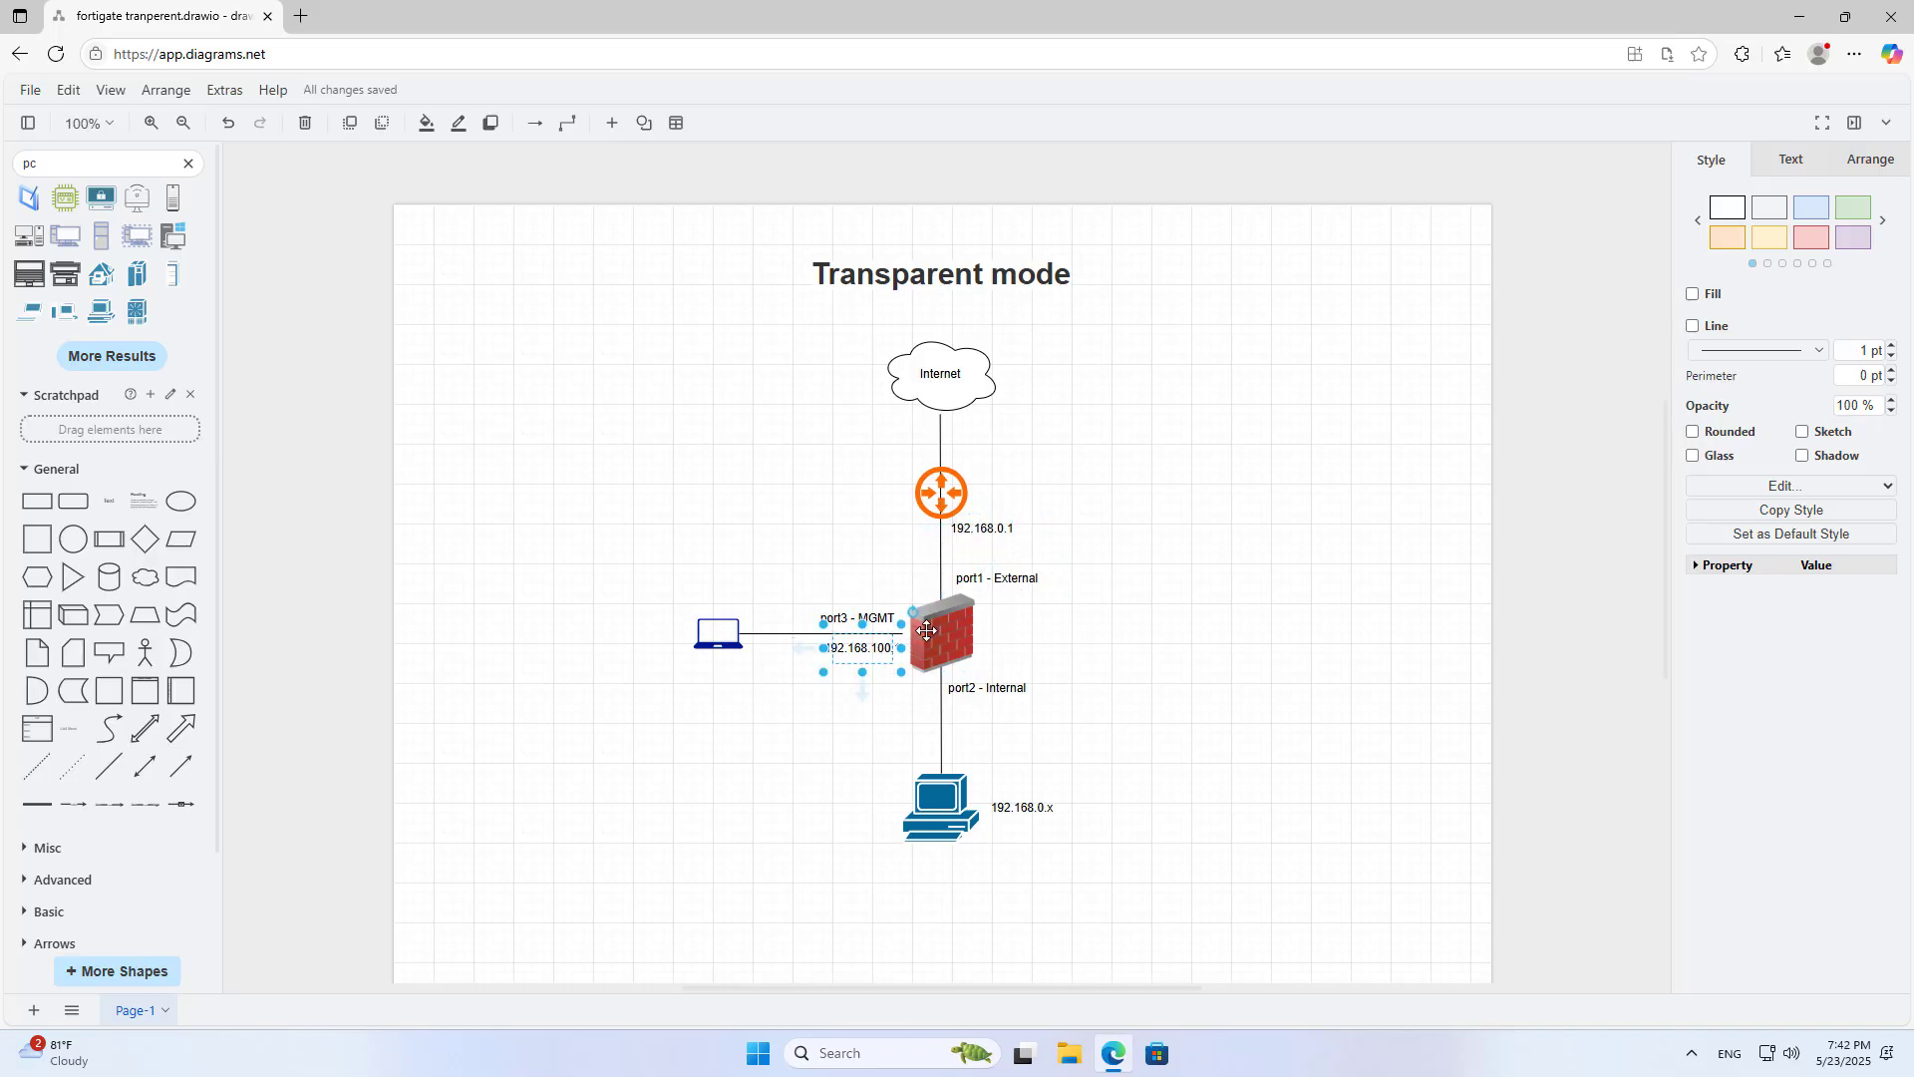
{"action": "left_click", "coordinate": [981, 528]}
{"action": "left_click", "coordinate": [1022, 809]}
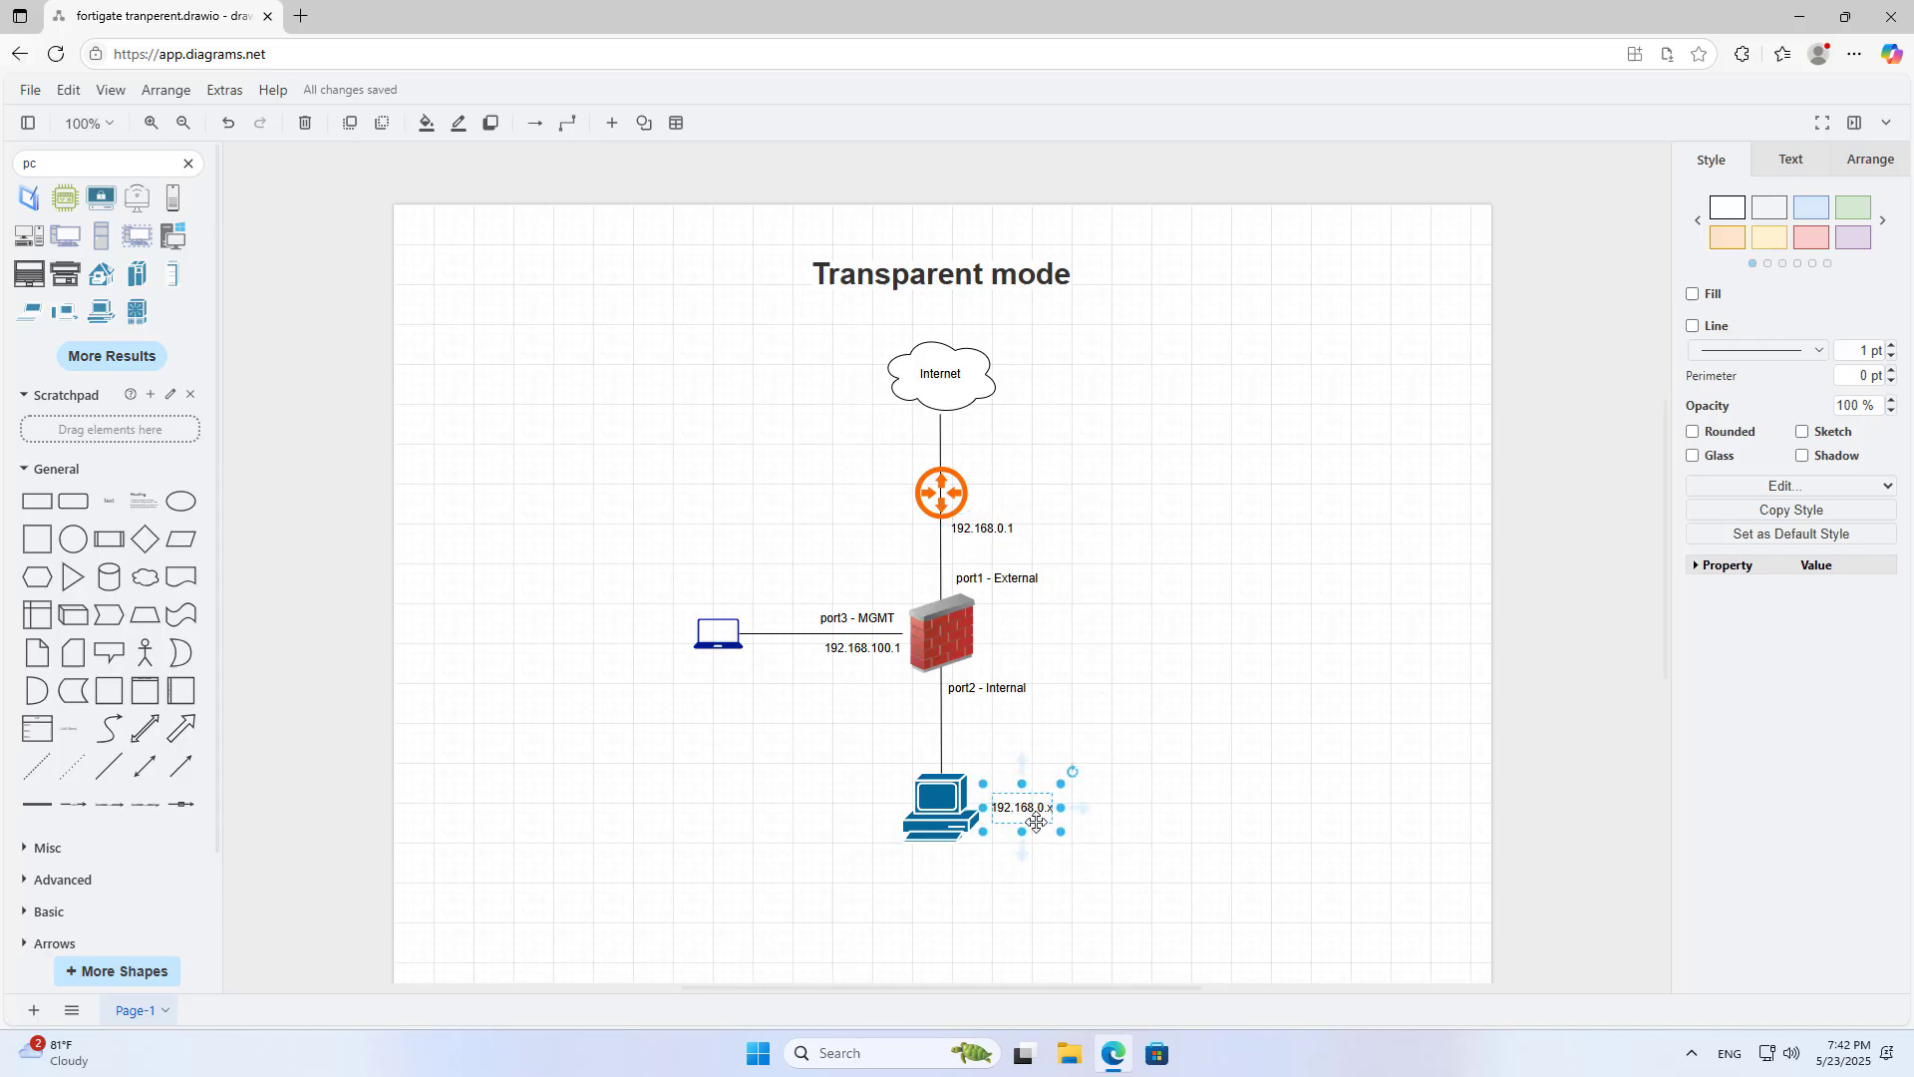
- In the CLI console, disable FortiLink on the fortilink interface
{"action": "left_click", "coordinate": [988, 530]}
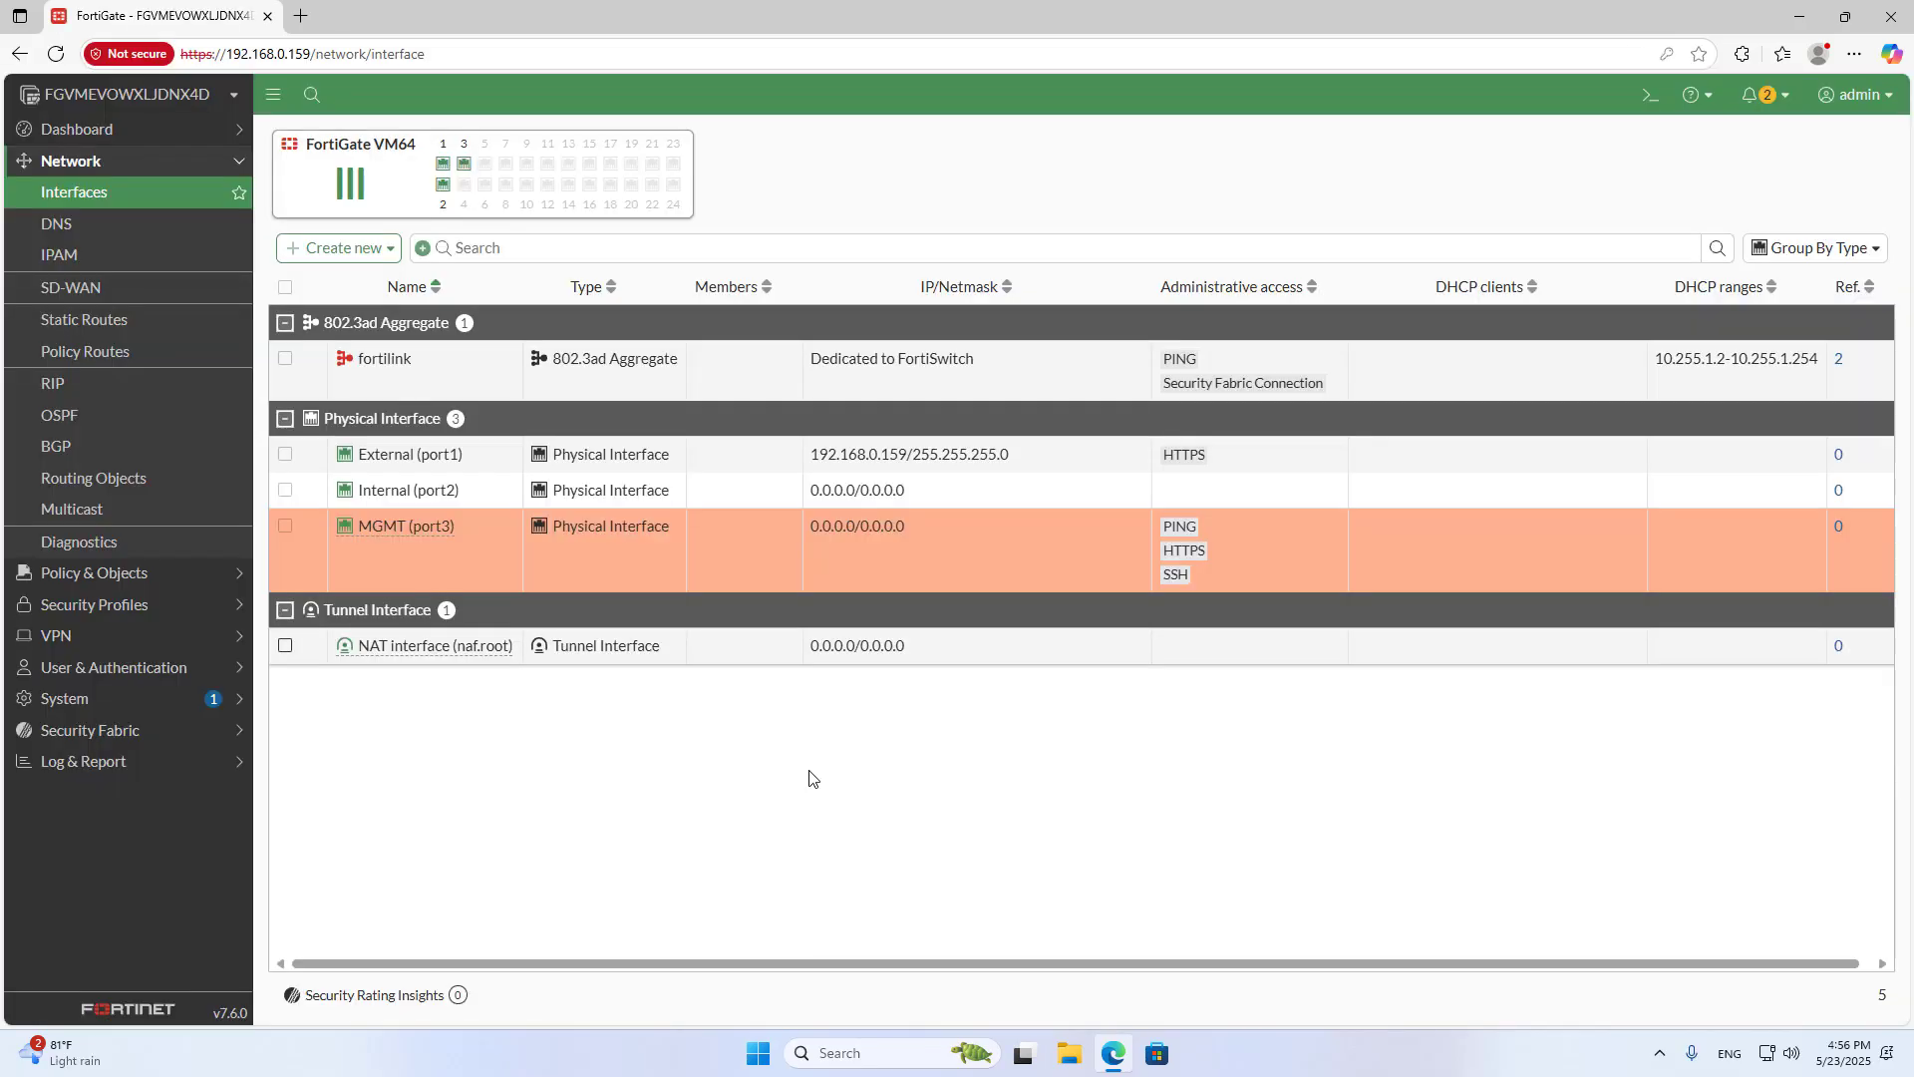
{"action": "left_click", "coordinate": [1651, 96]}
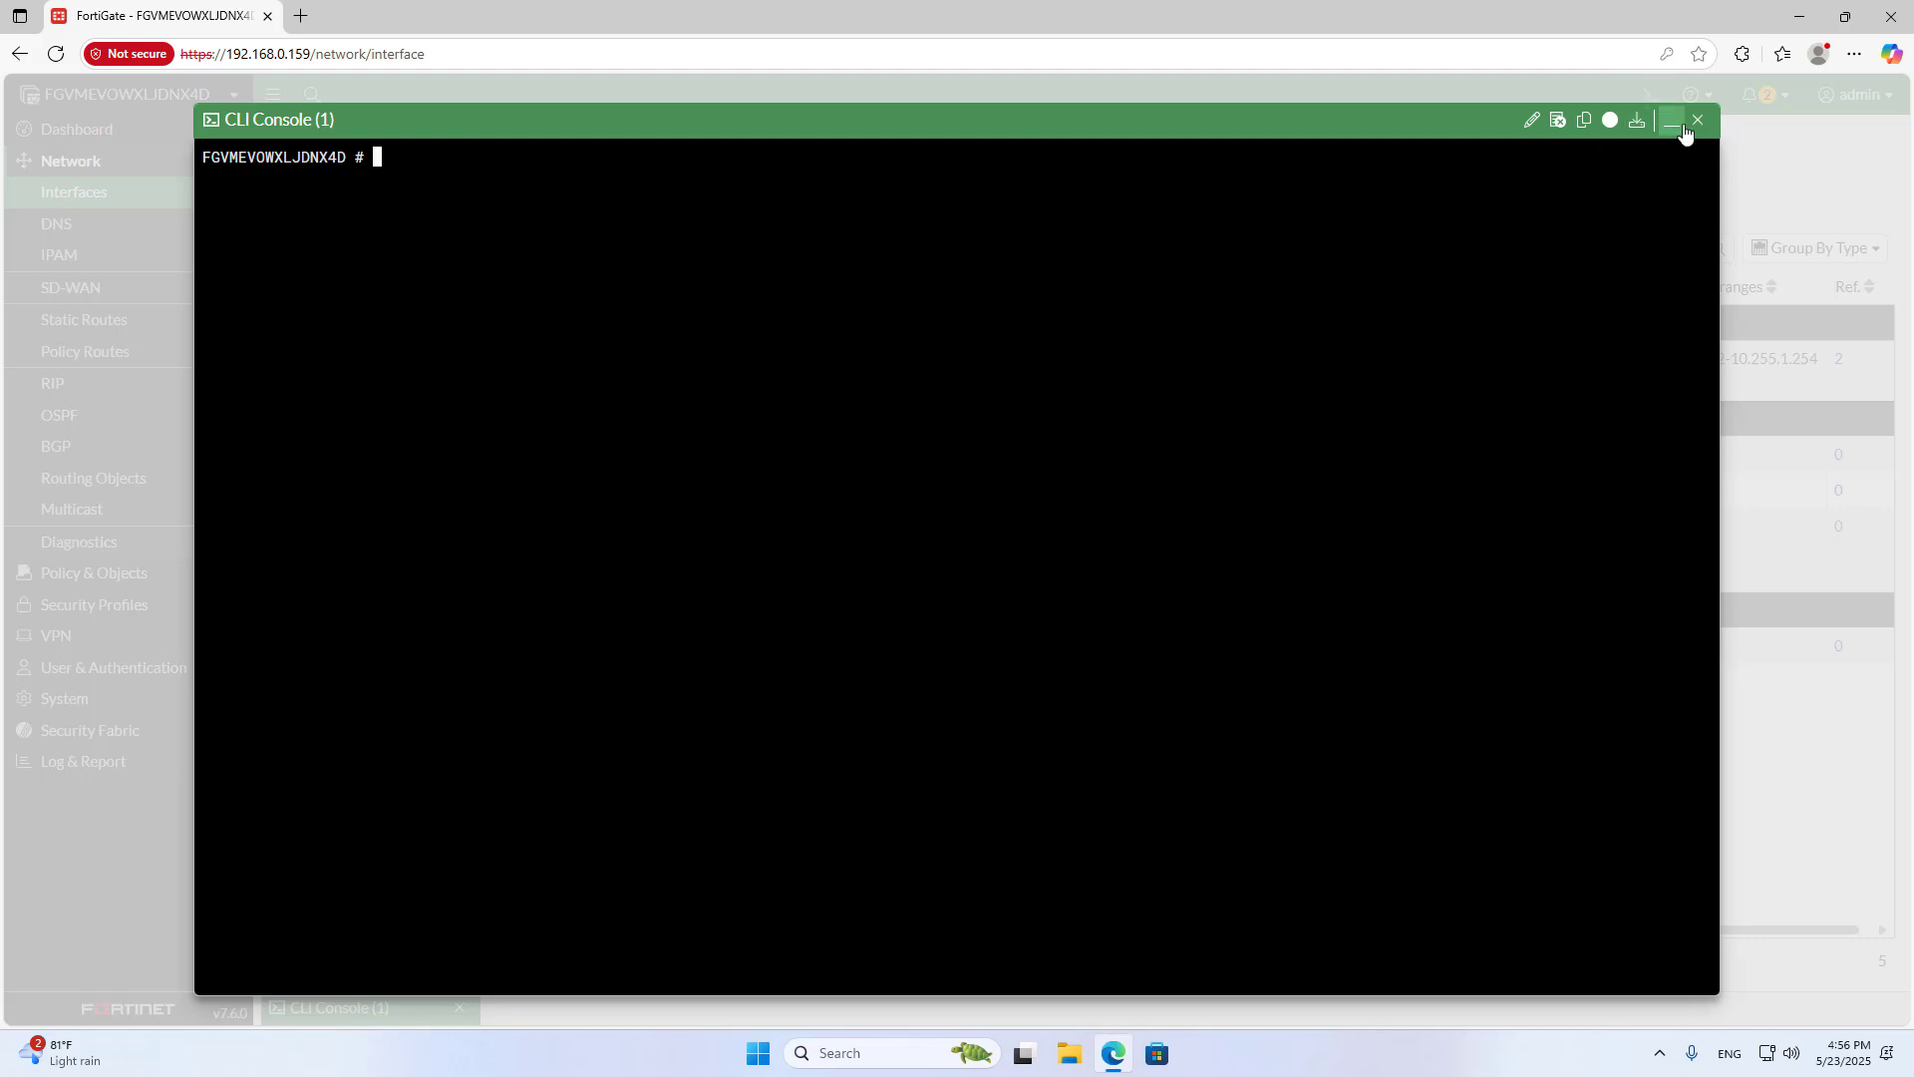
{"action": "type", "text": "config "}
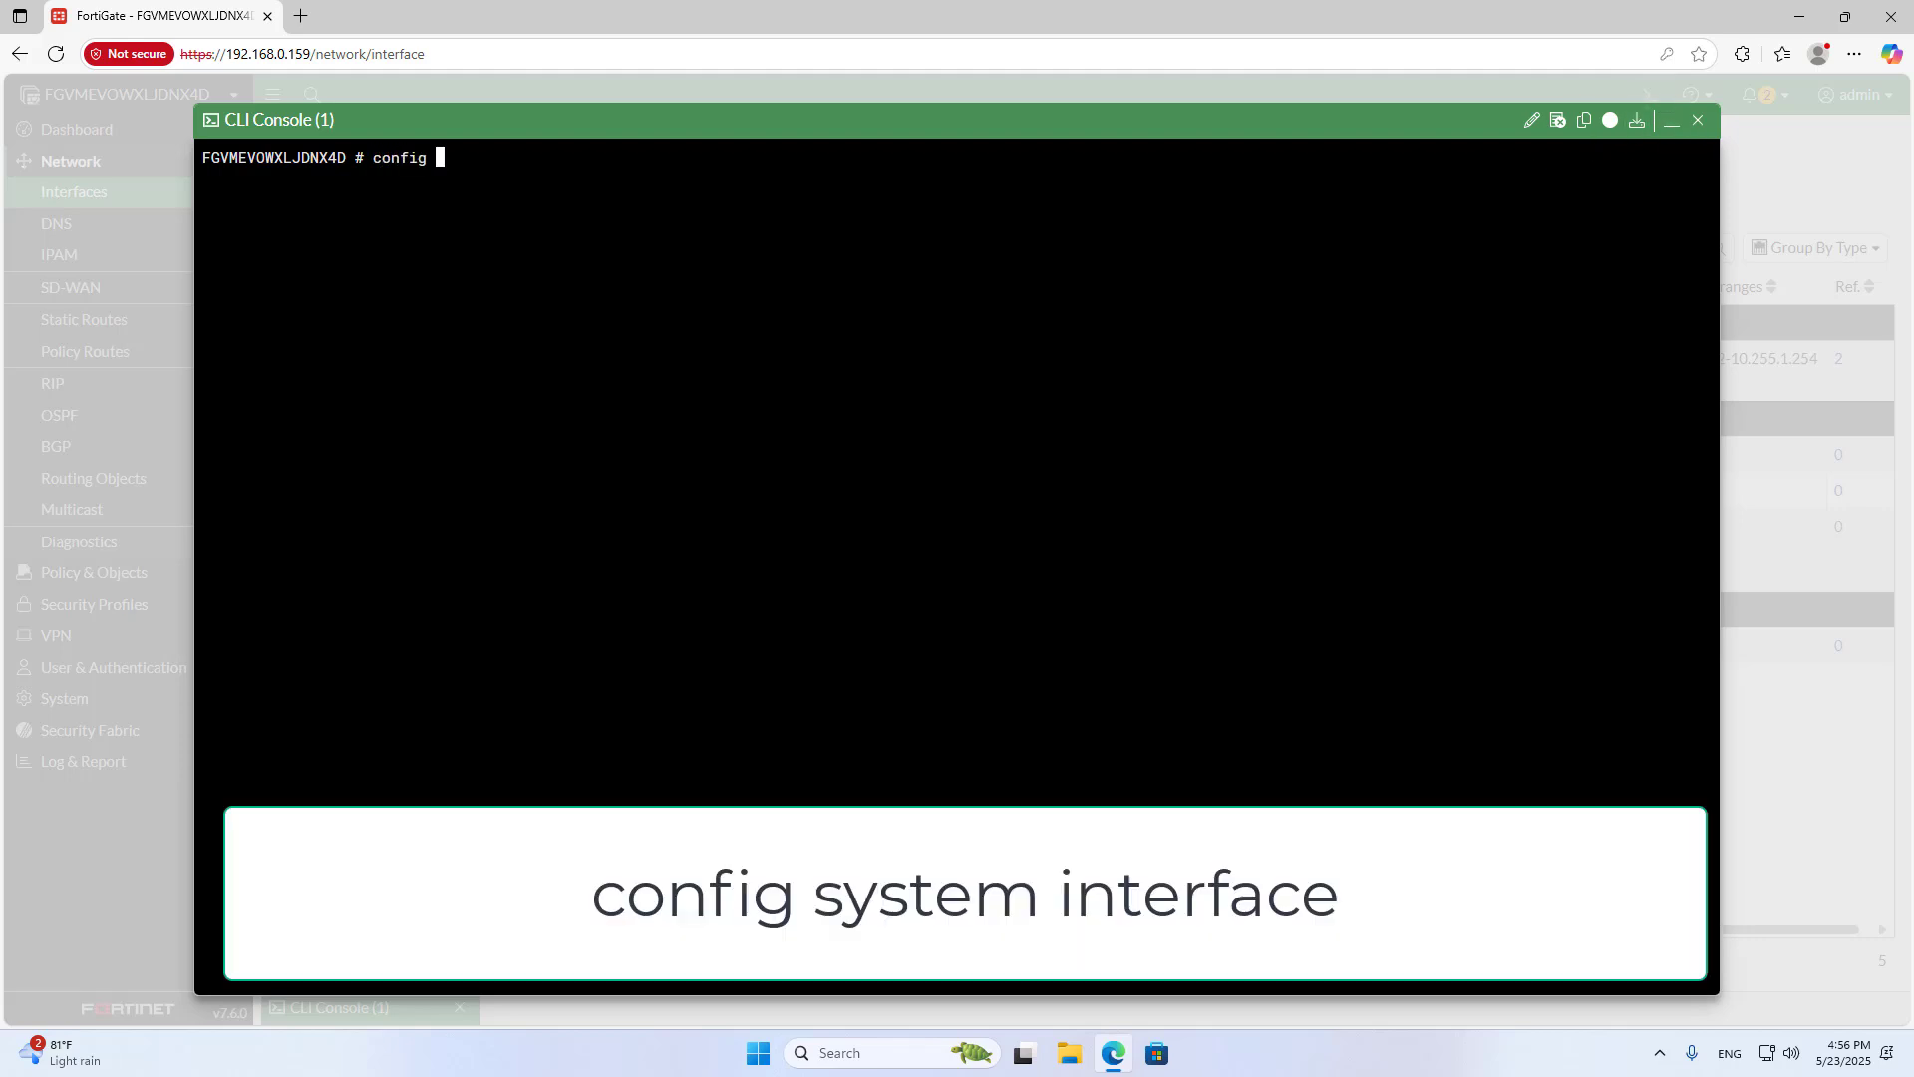
{"action": "type", "text": "system "}
{"action": "type", "text": " interface"}
{"action": "key", "text": "Return"}
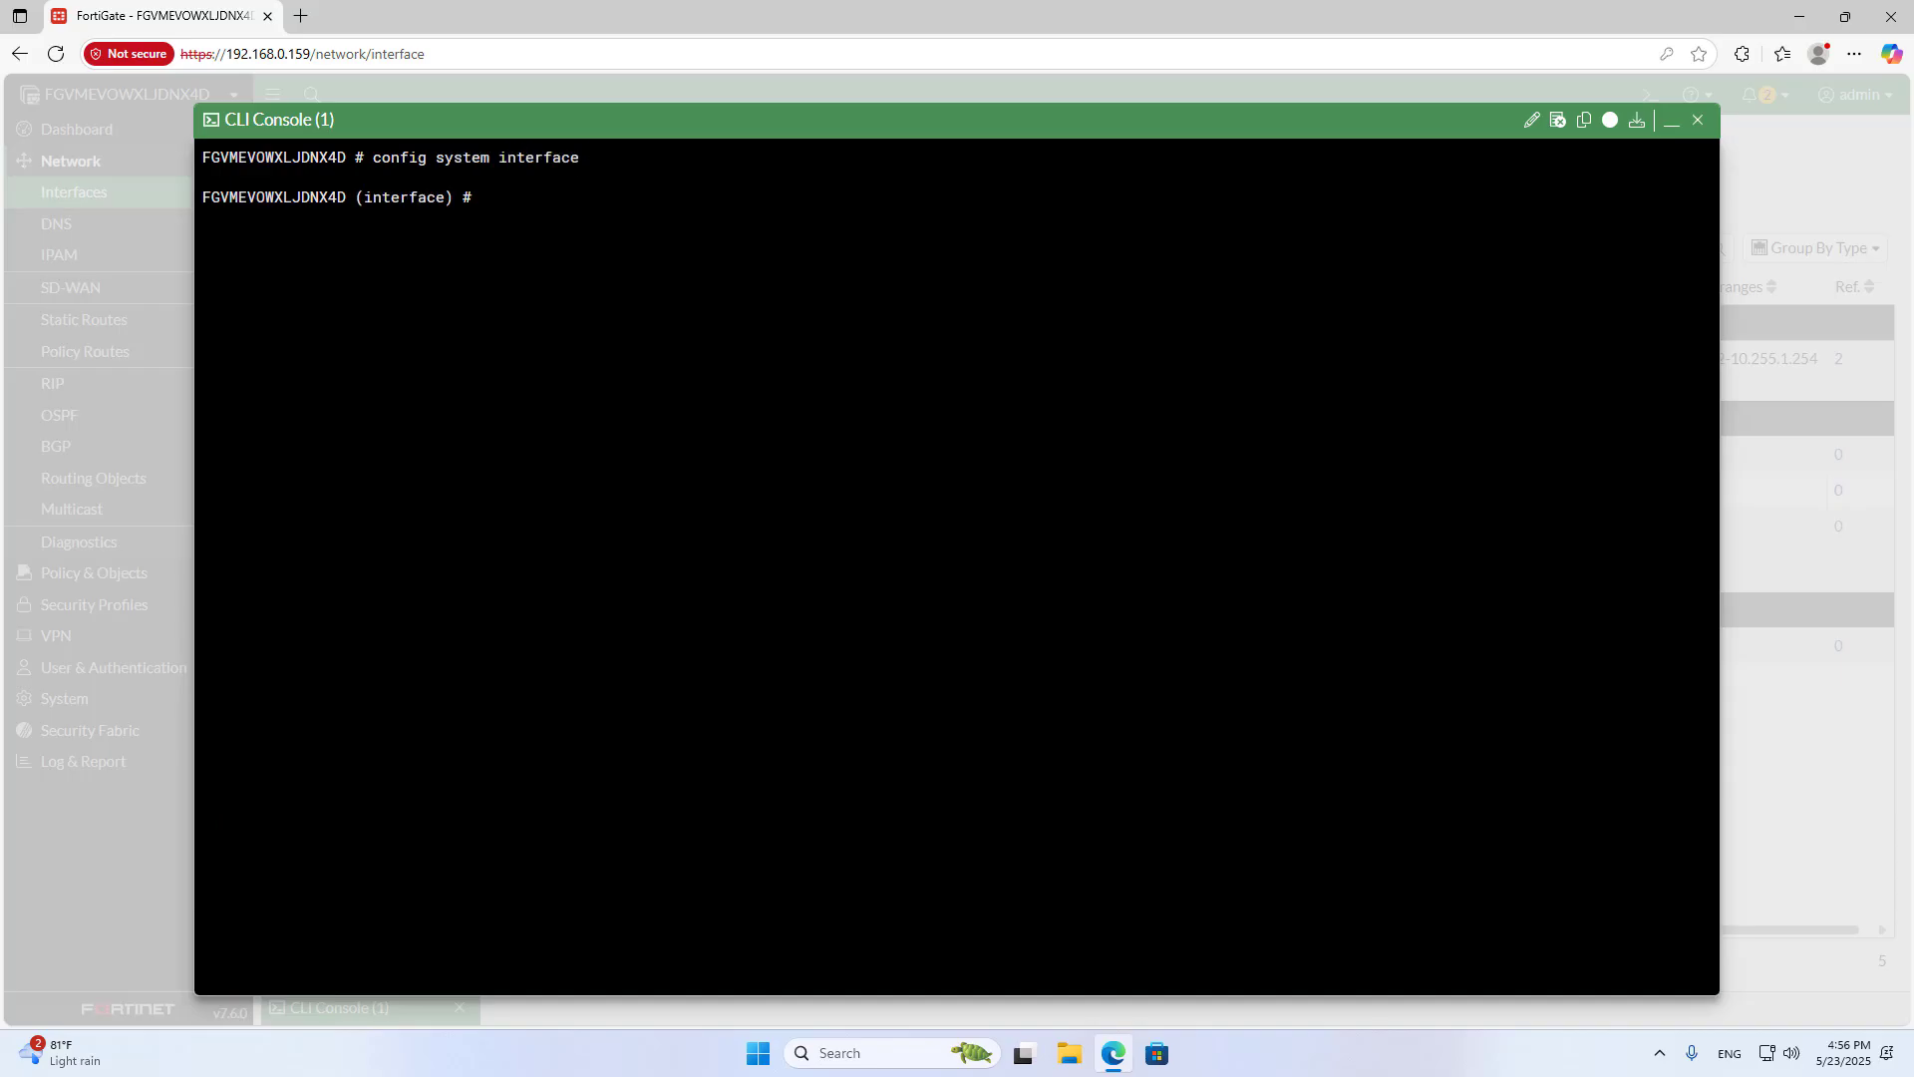
{"action": "type", "text": "edit f"}
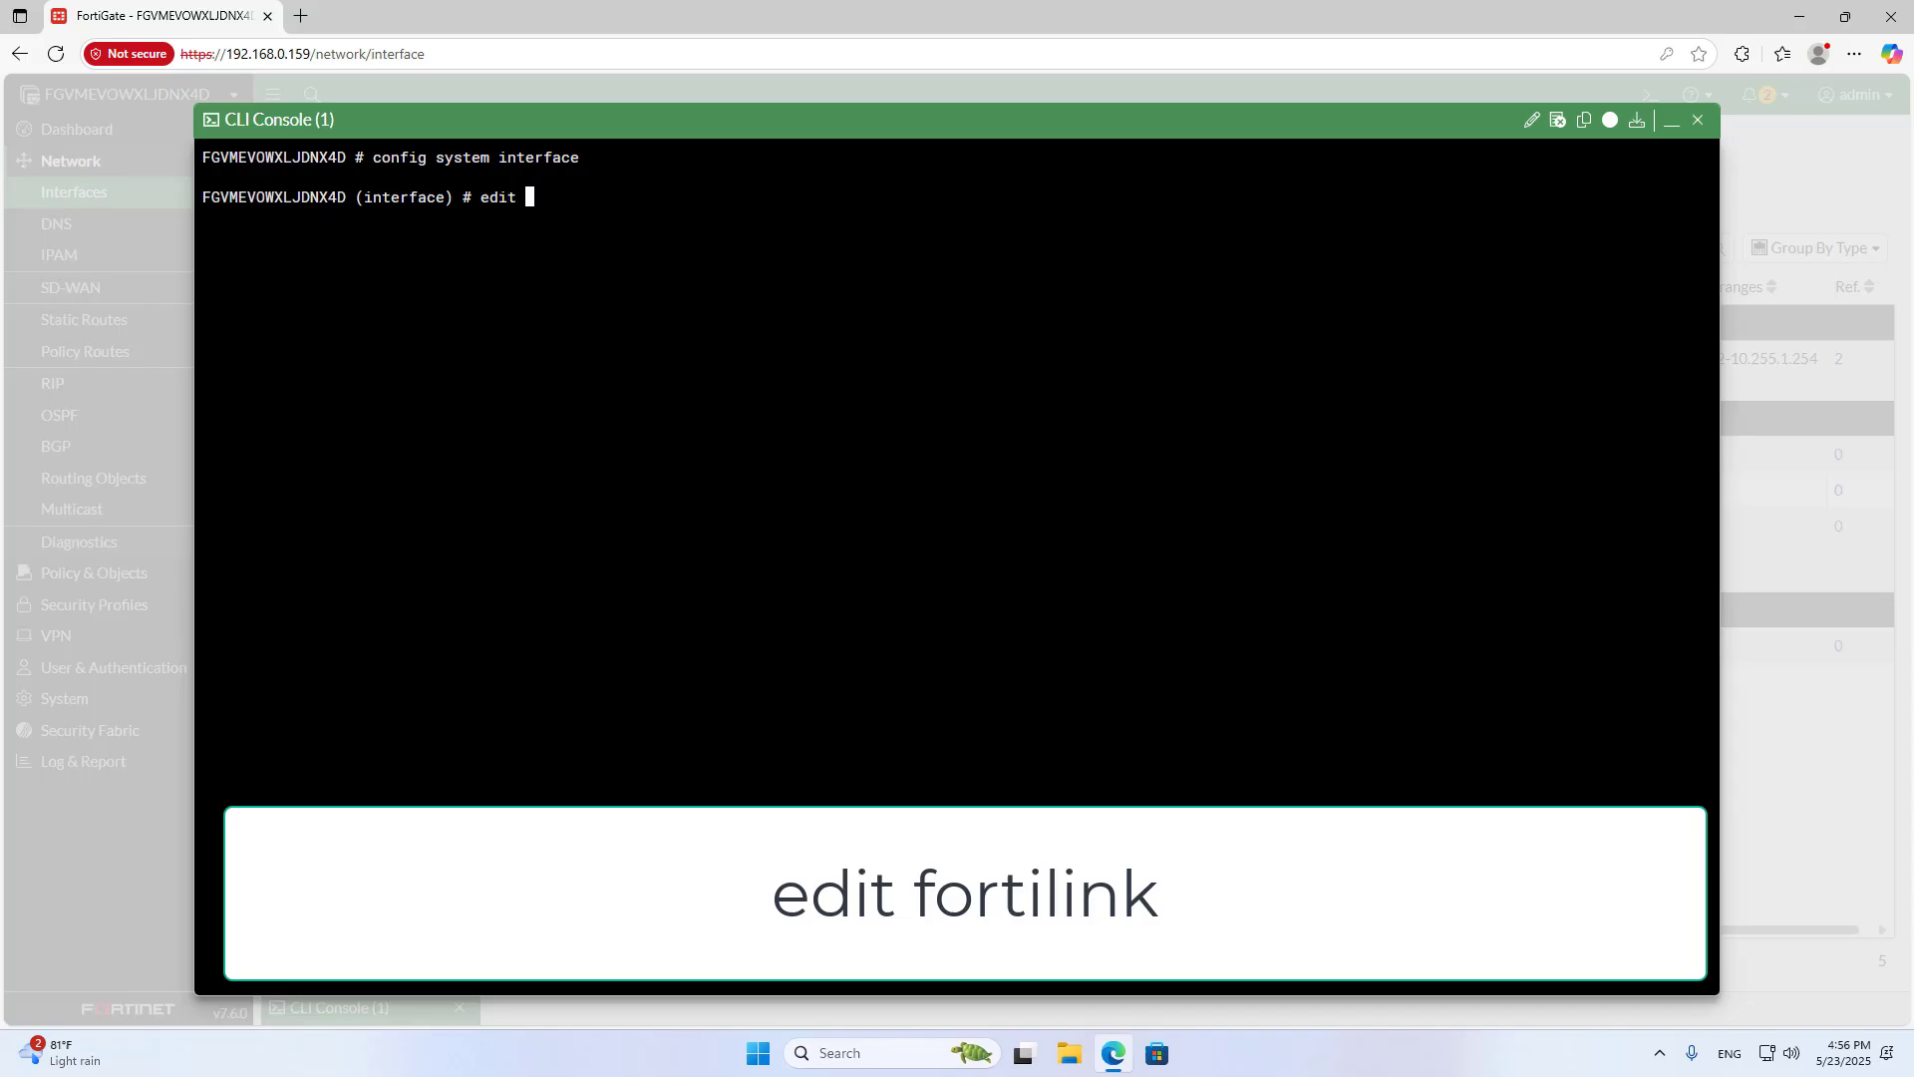
{"action": "type", "text": "ortilink"}
{"action": "key", "text": "Return"}
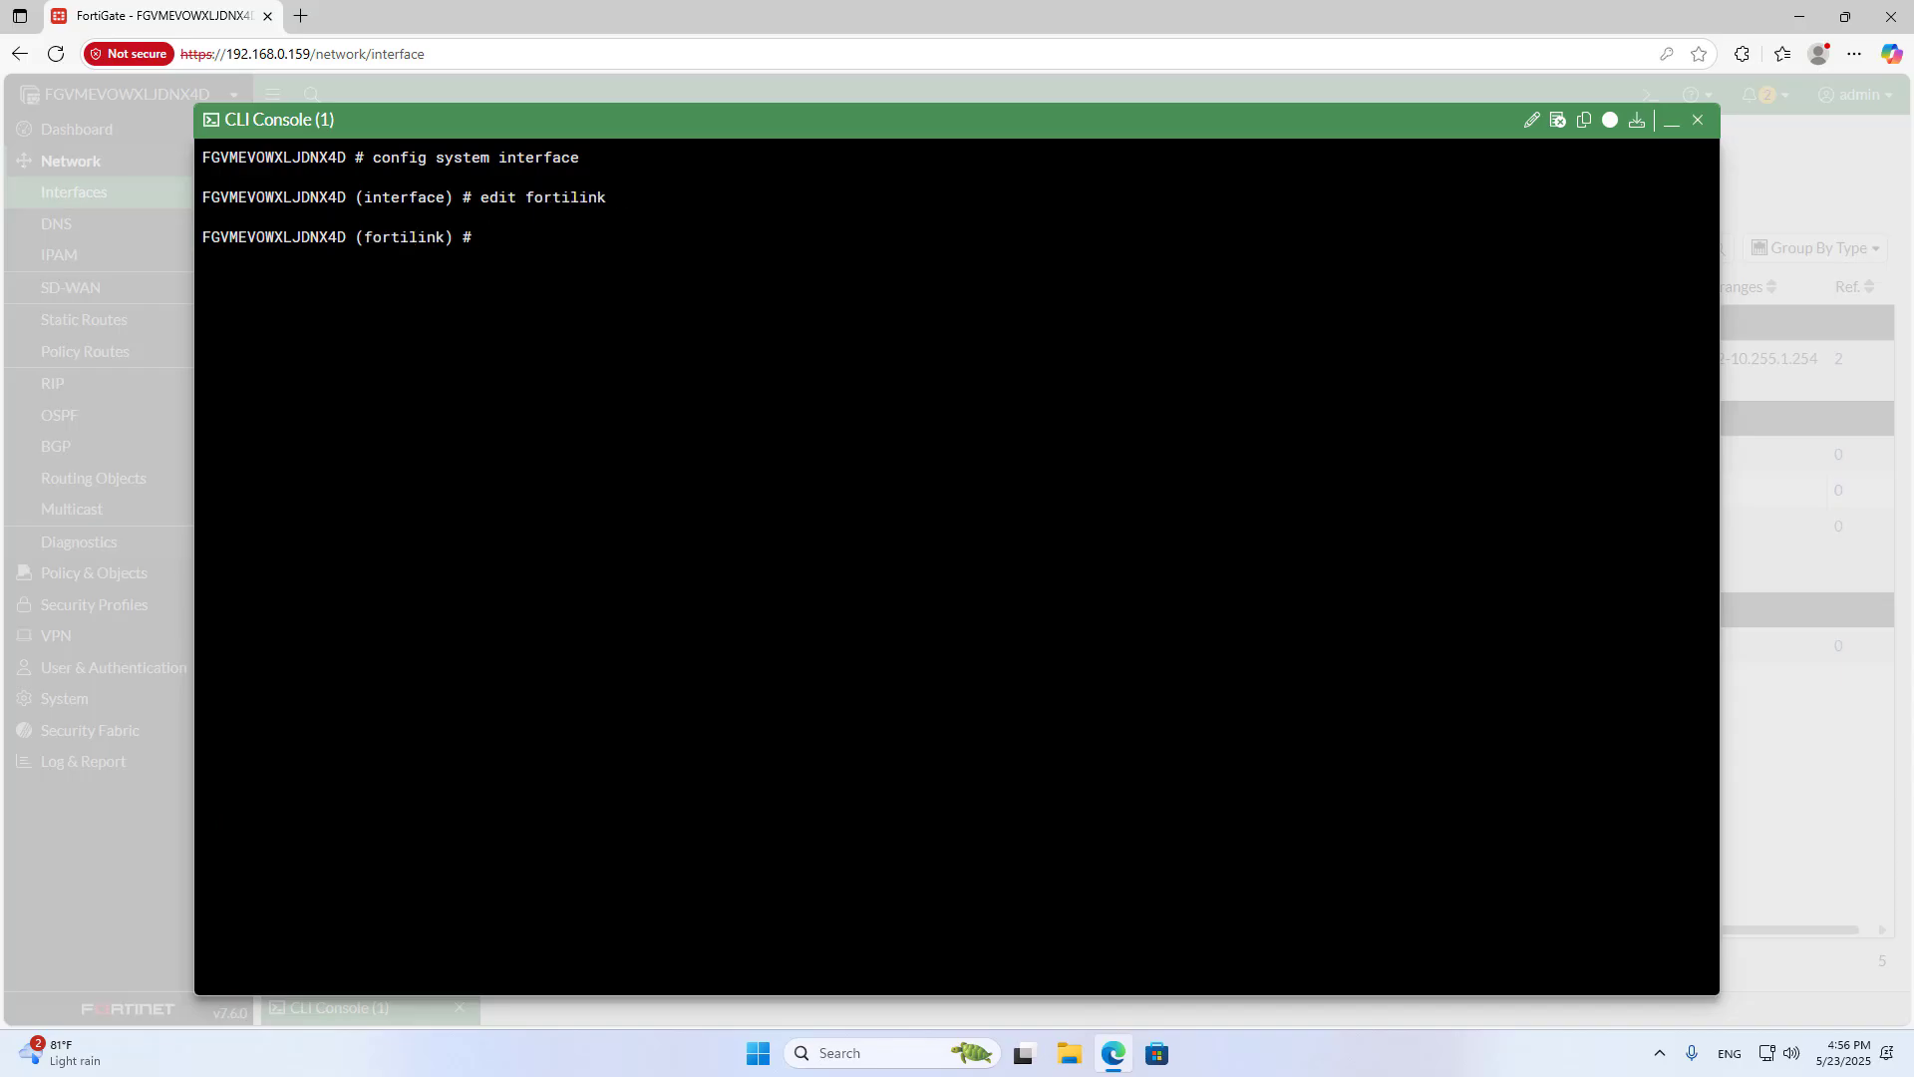
{"action": "type", "text": "set "}
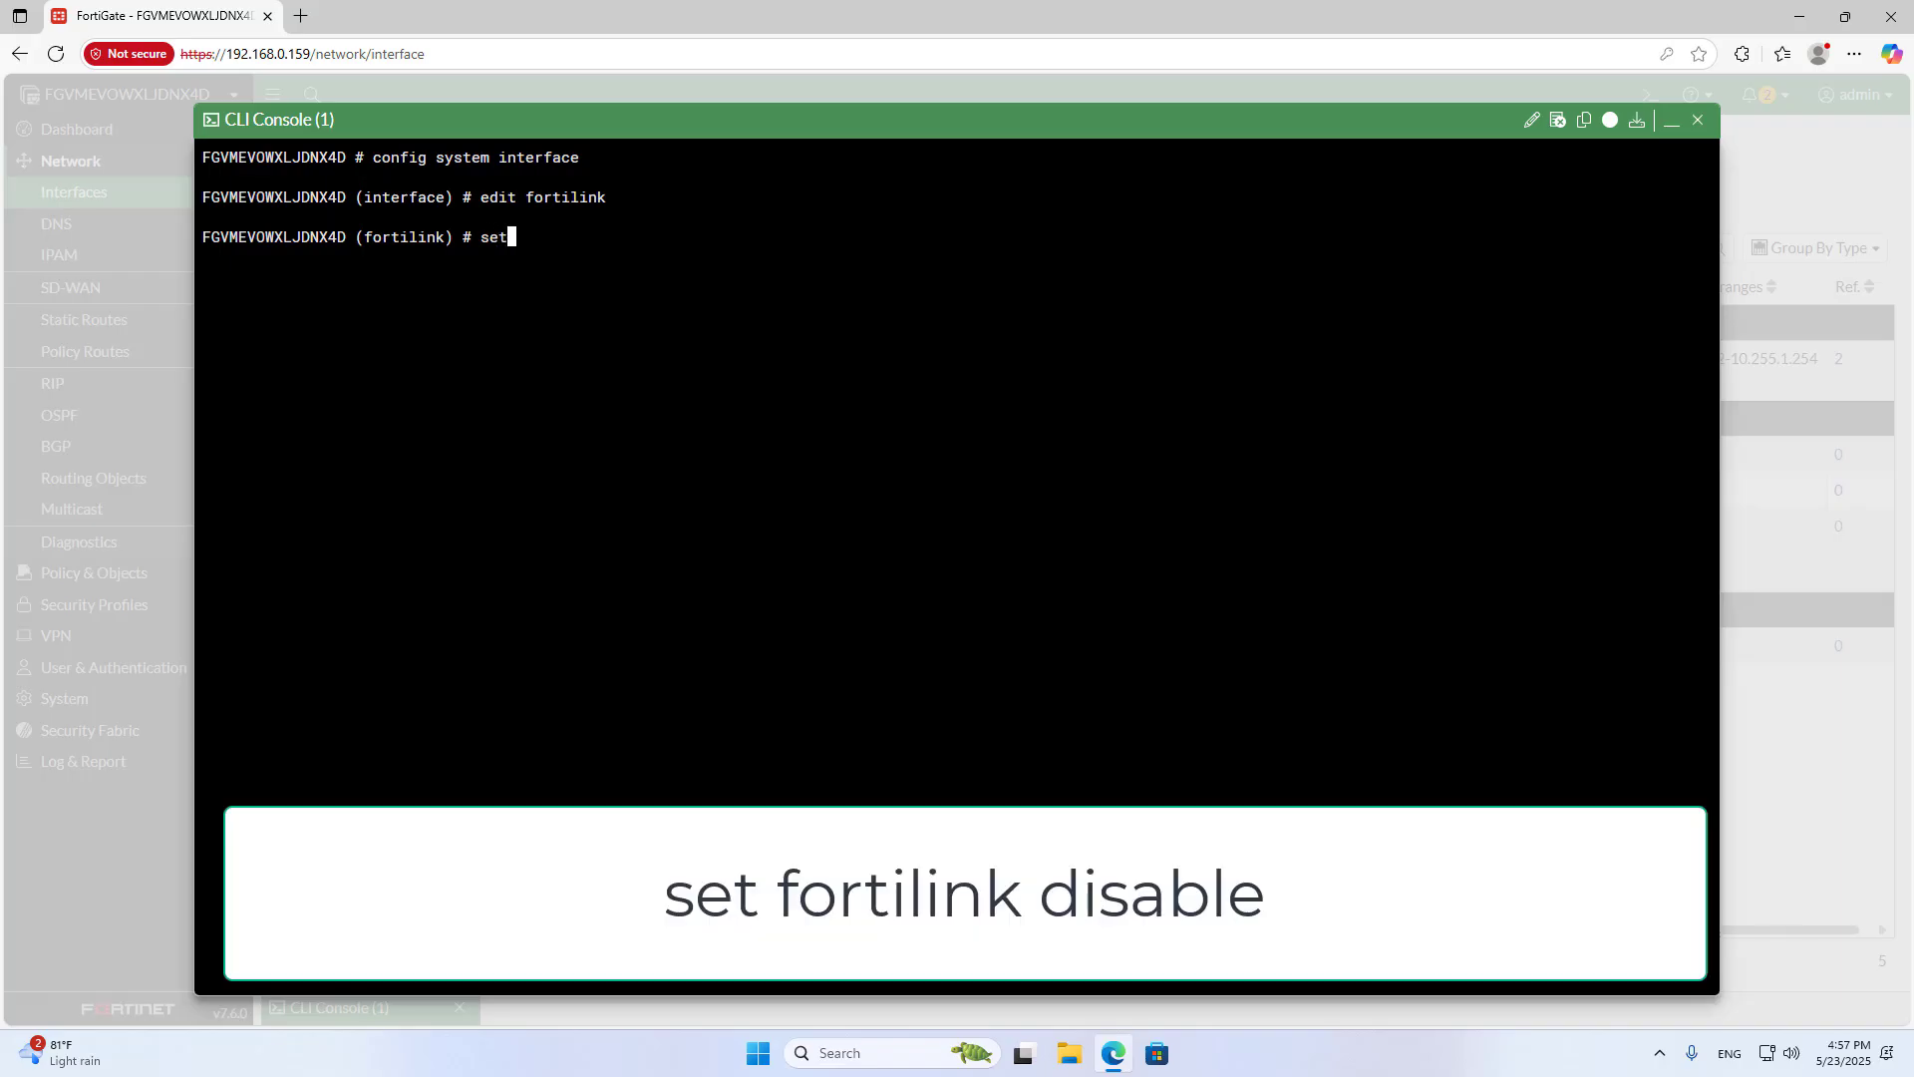
{"action": "type", "text": "fo"}
{"action": "type", "text": "rtilink"}
{"action": "type", "text": " disable"}
{"action": "key", "text": "Return"}
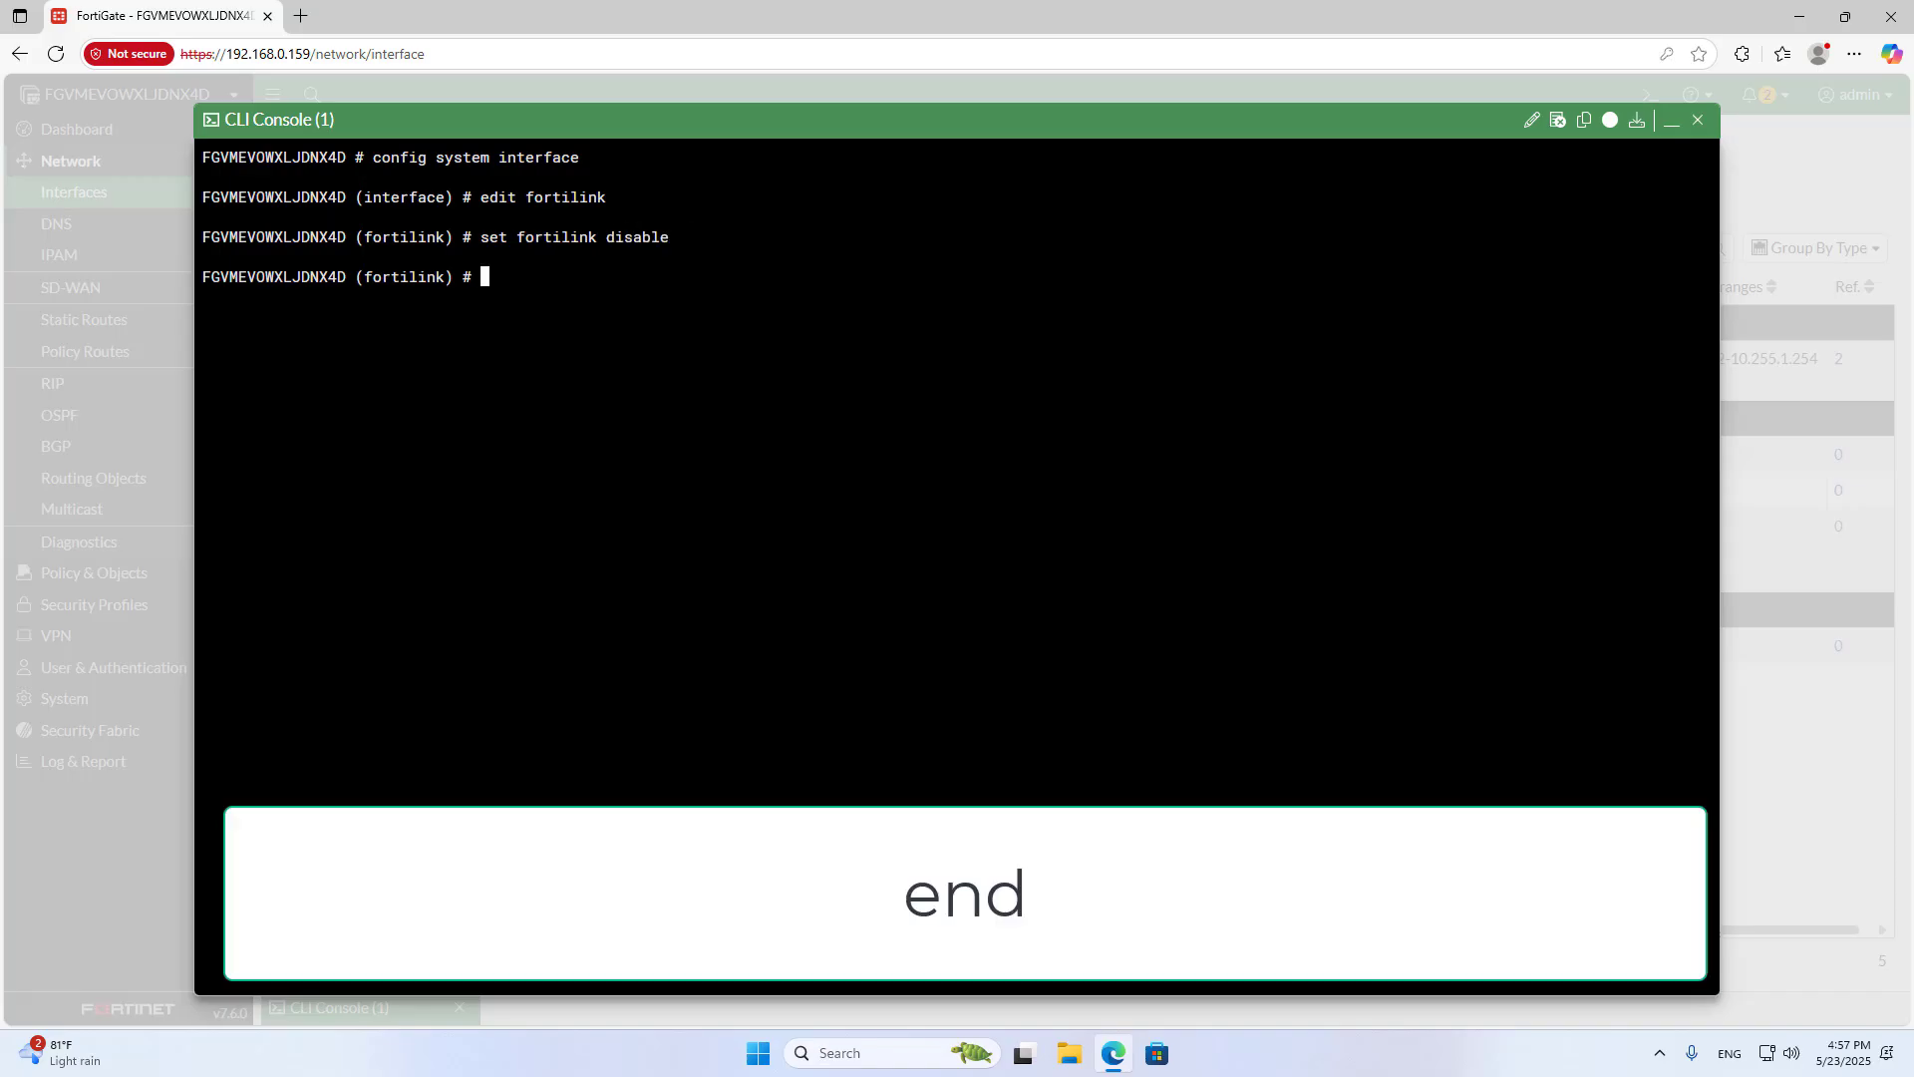
{"action": "type", "text": "end"}
{"action": "key", "text": "Return"}
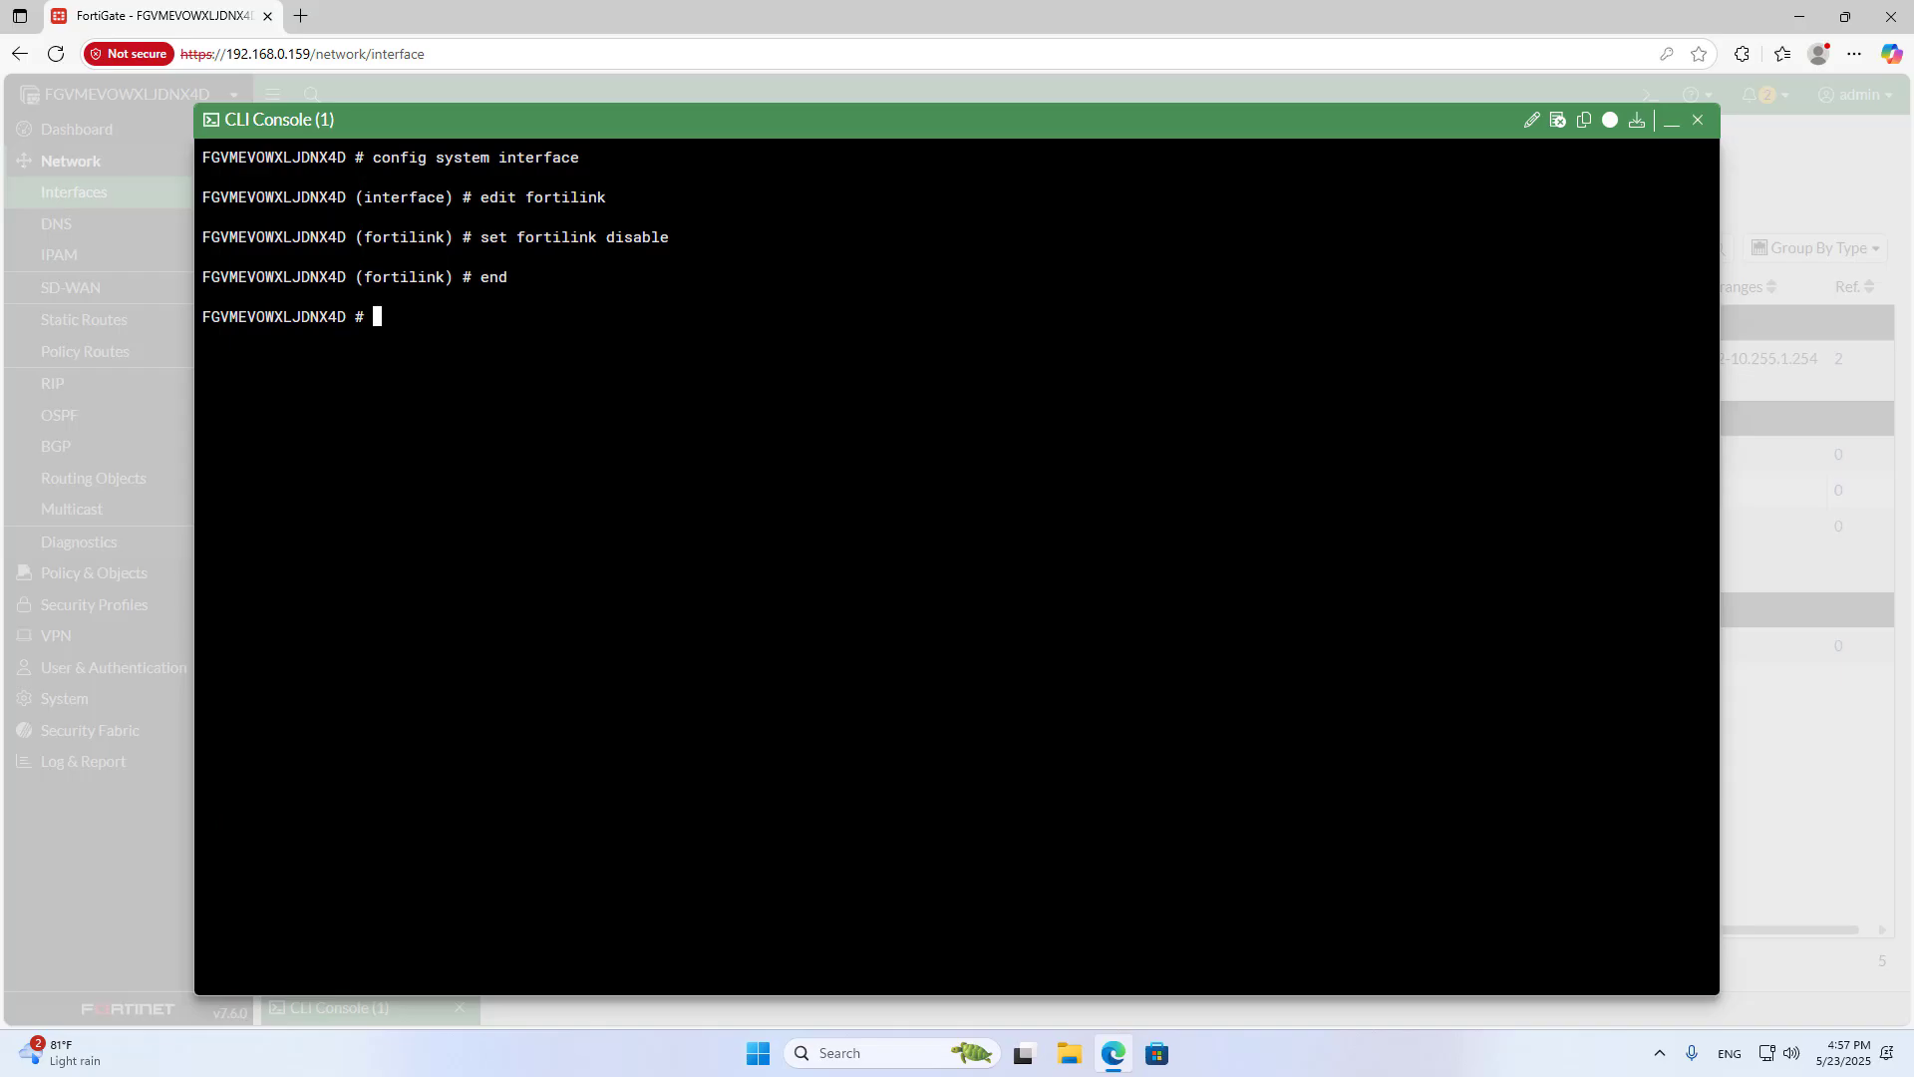
{"action": "type", "text": "config "}
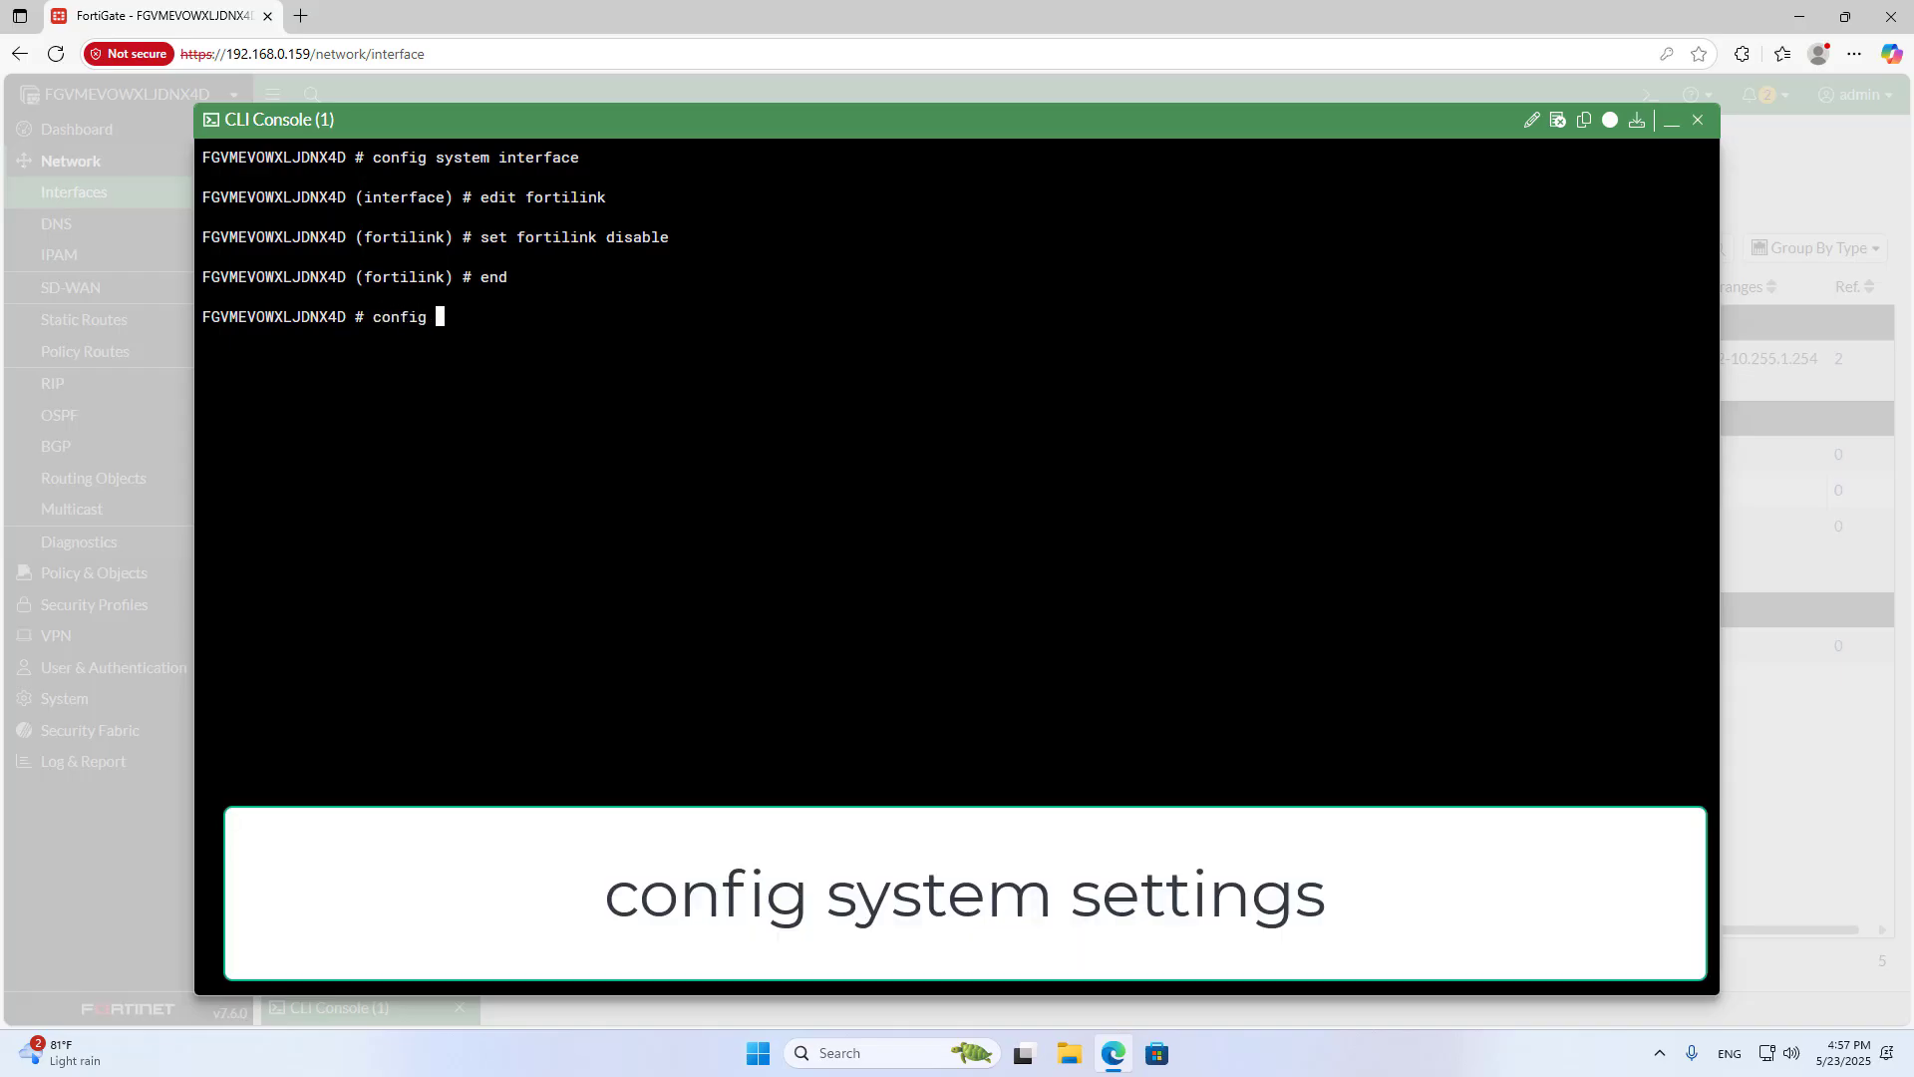
{"action": "type", "text": "system se"}
{"action": "type", "text": "ttings"}
- Switch system opmode to transparent with management IP 192.168.100.1/24
{"action": "key", "text": "Return"}
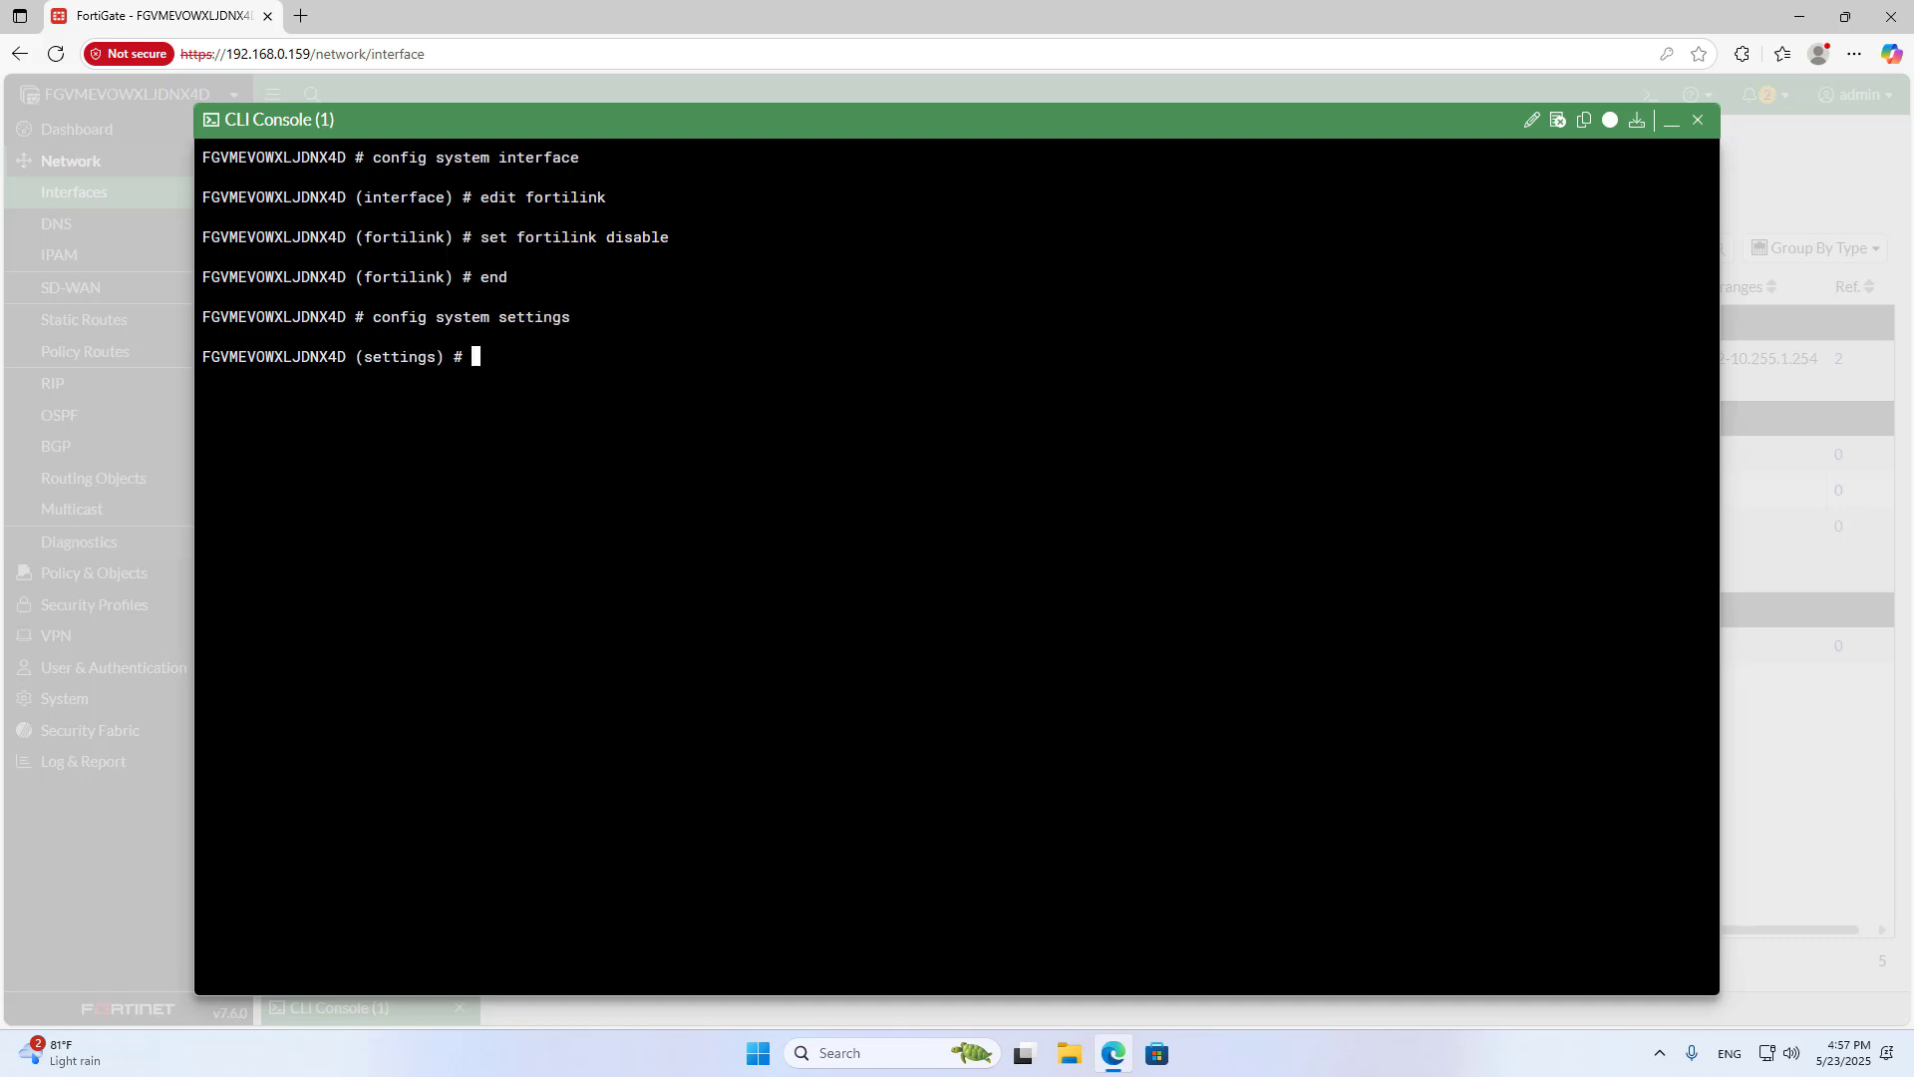
{"action": "type", "text": "t "}
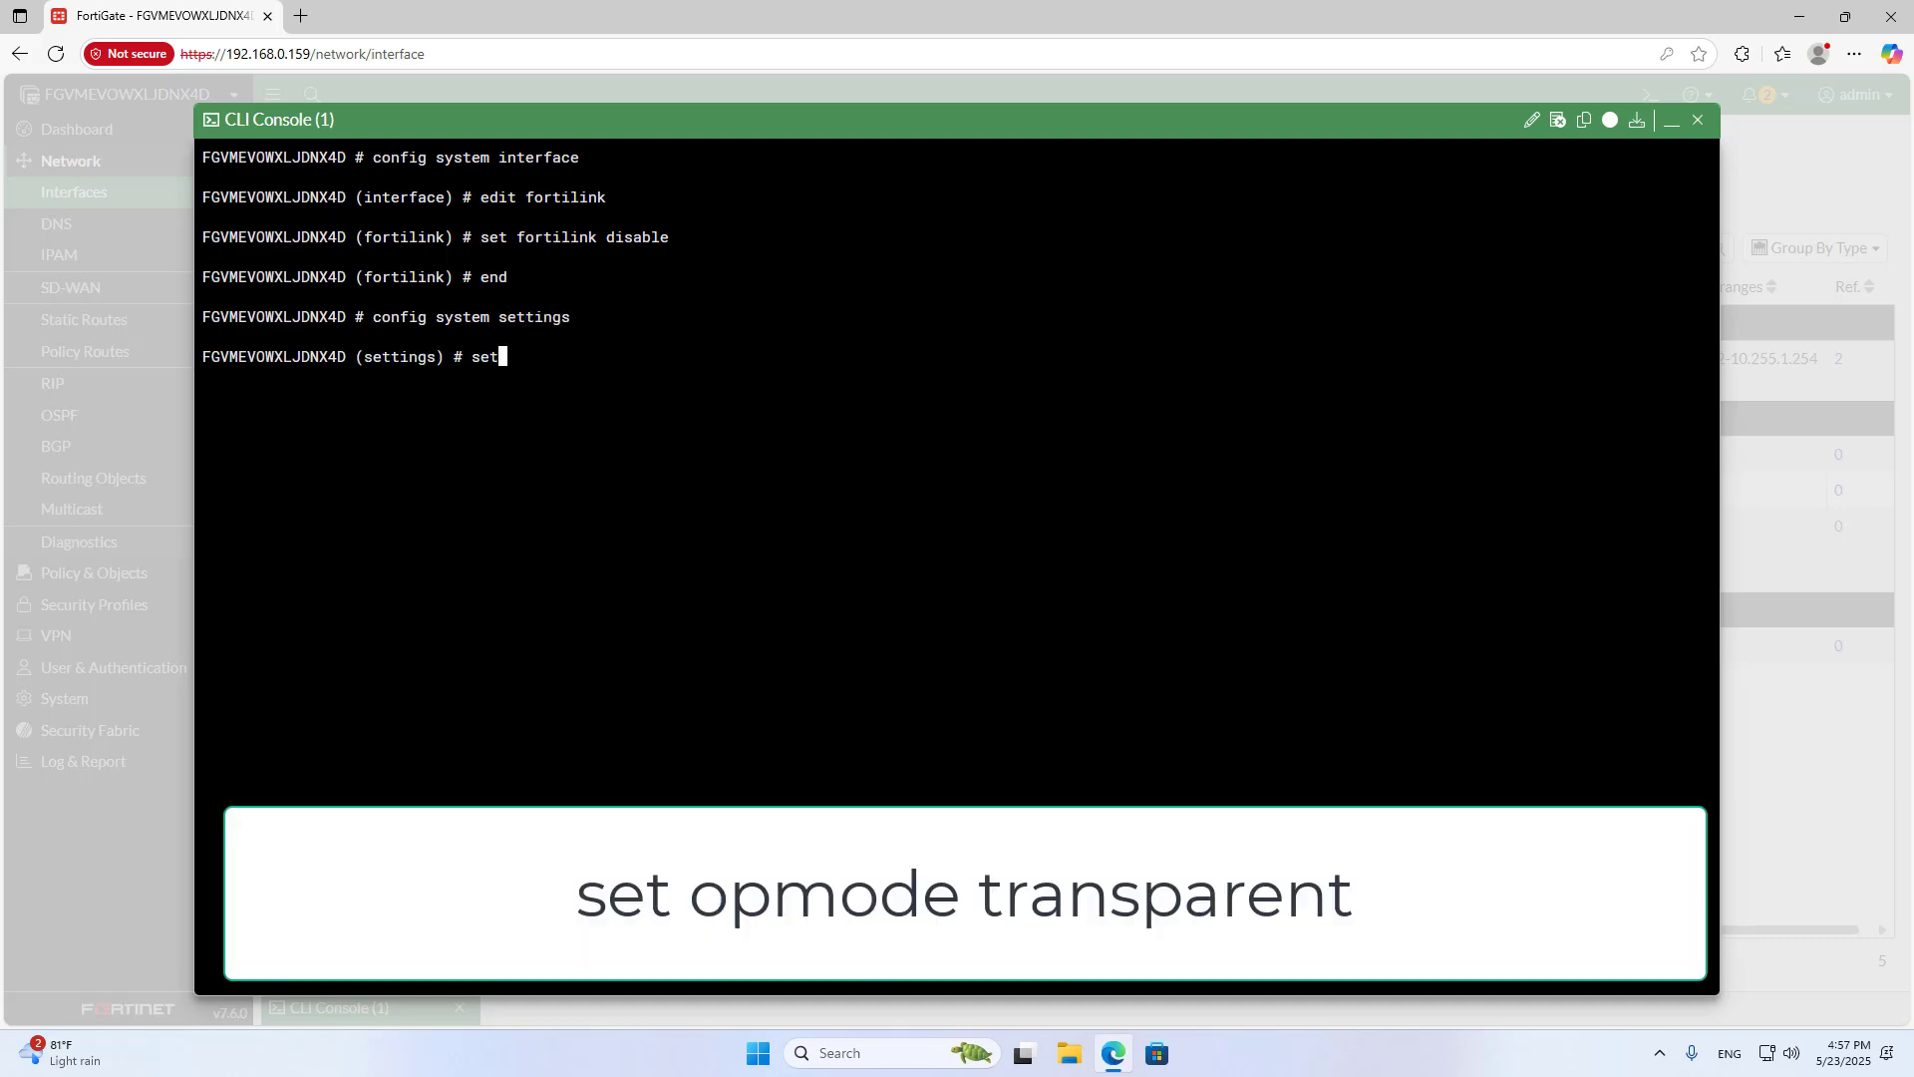
{"action": "type", "text": "opmode "}
{"action": "type", "text": "t"}
{"action": "type", "text": "ransparent"}
{"action": "key", "text": "Return"}
{"action": "type", "text": "se"}
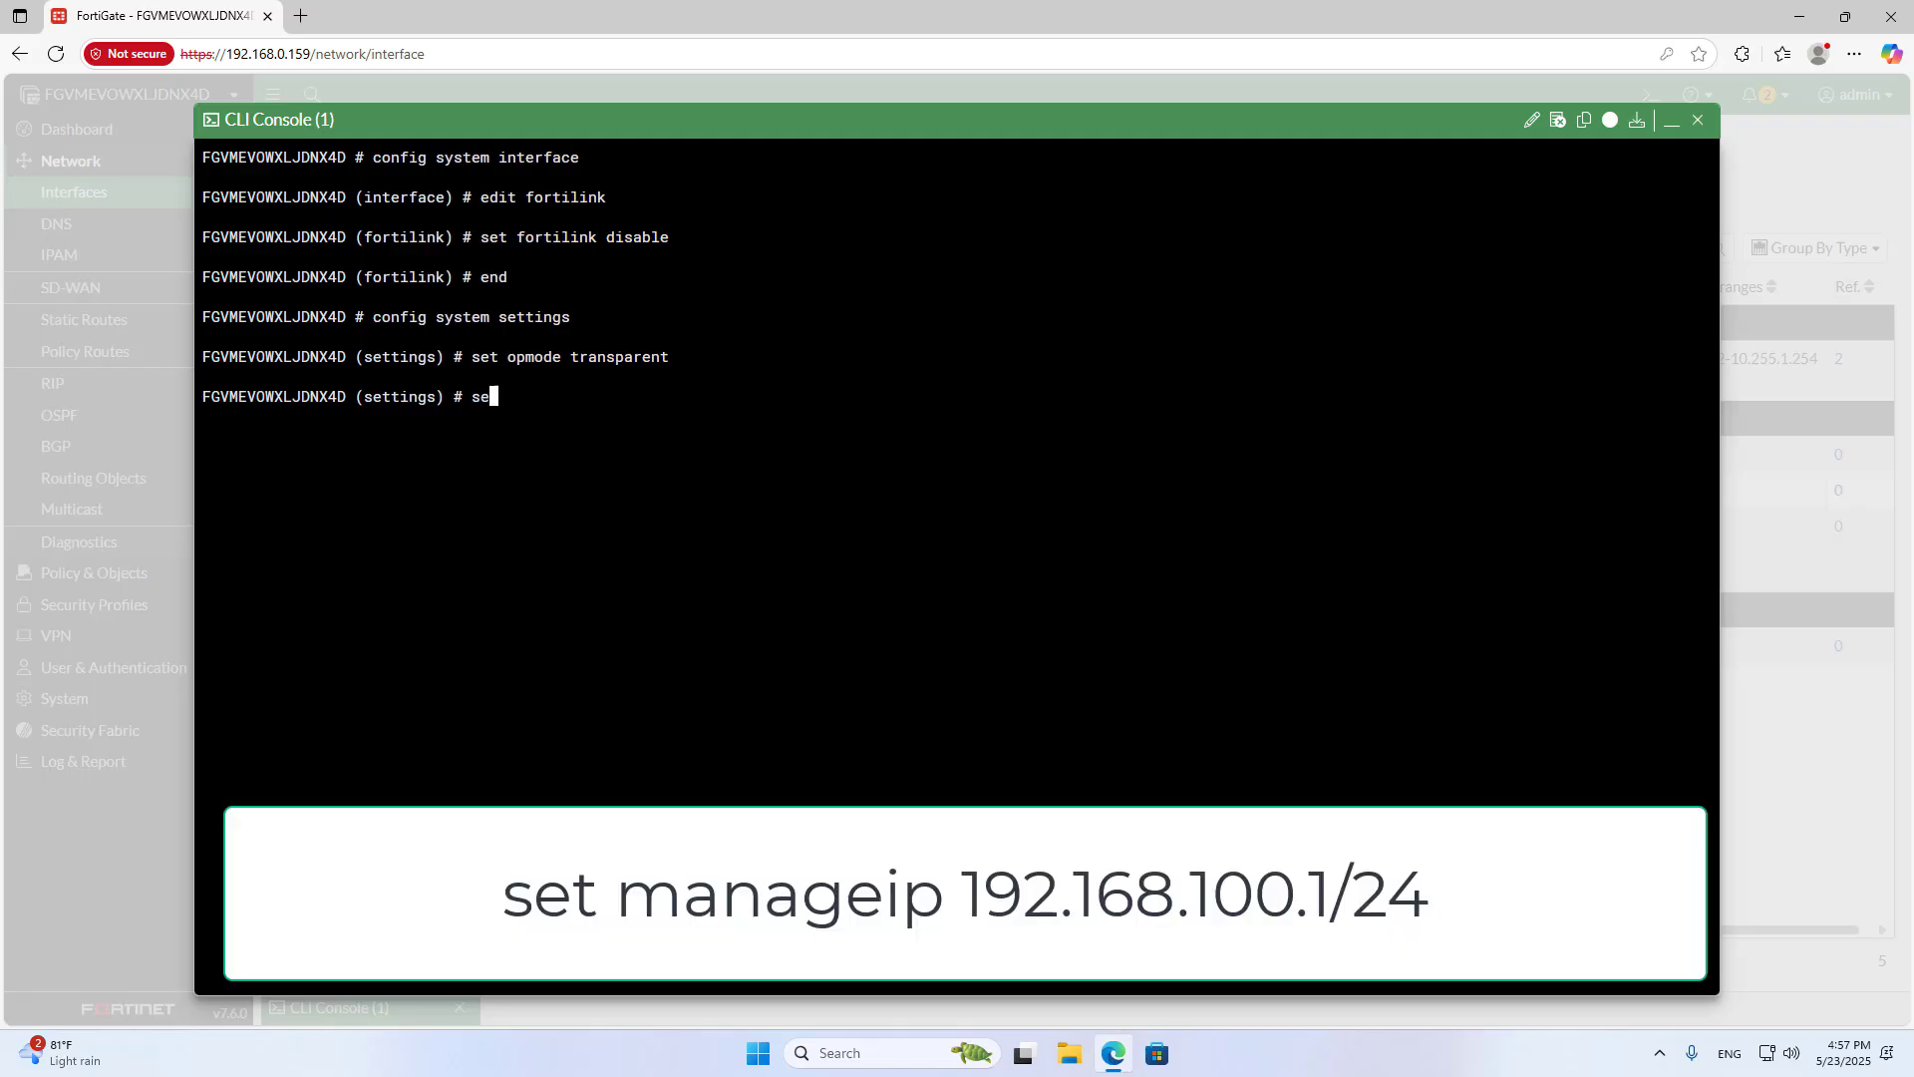
{"action": "type", "text": "t manageip 192"}
{"action": "type", "text": ".168.100"}
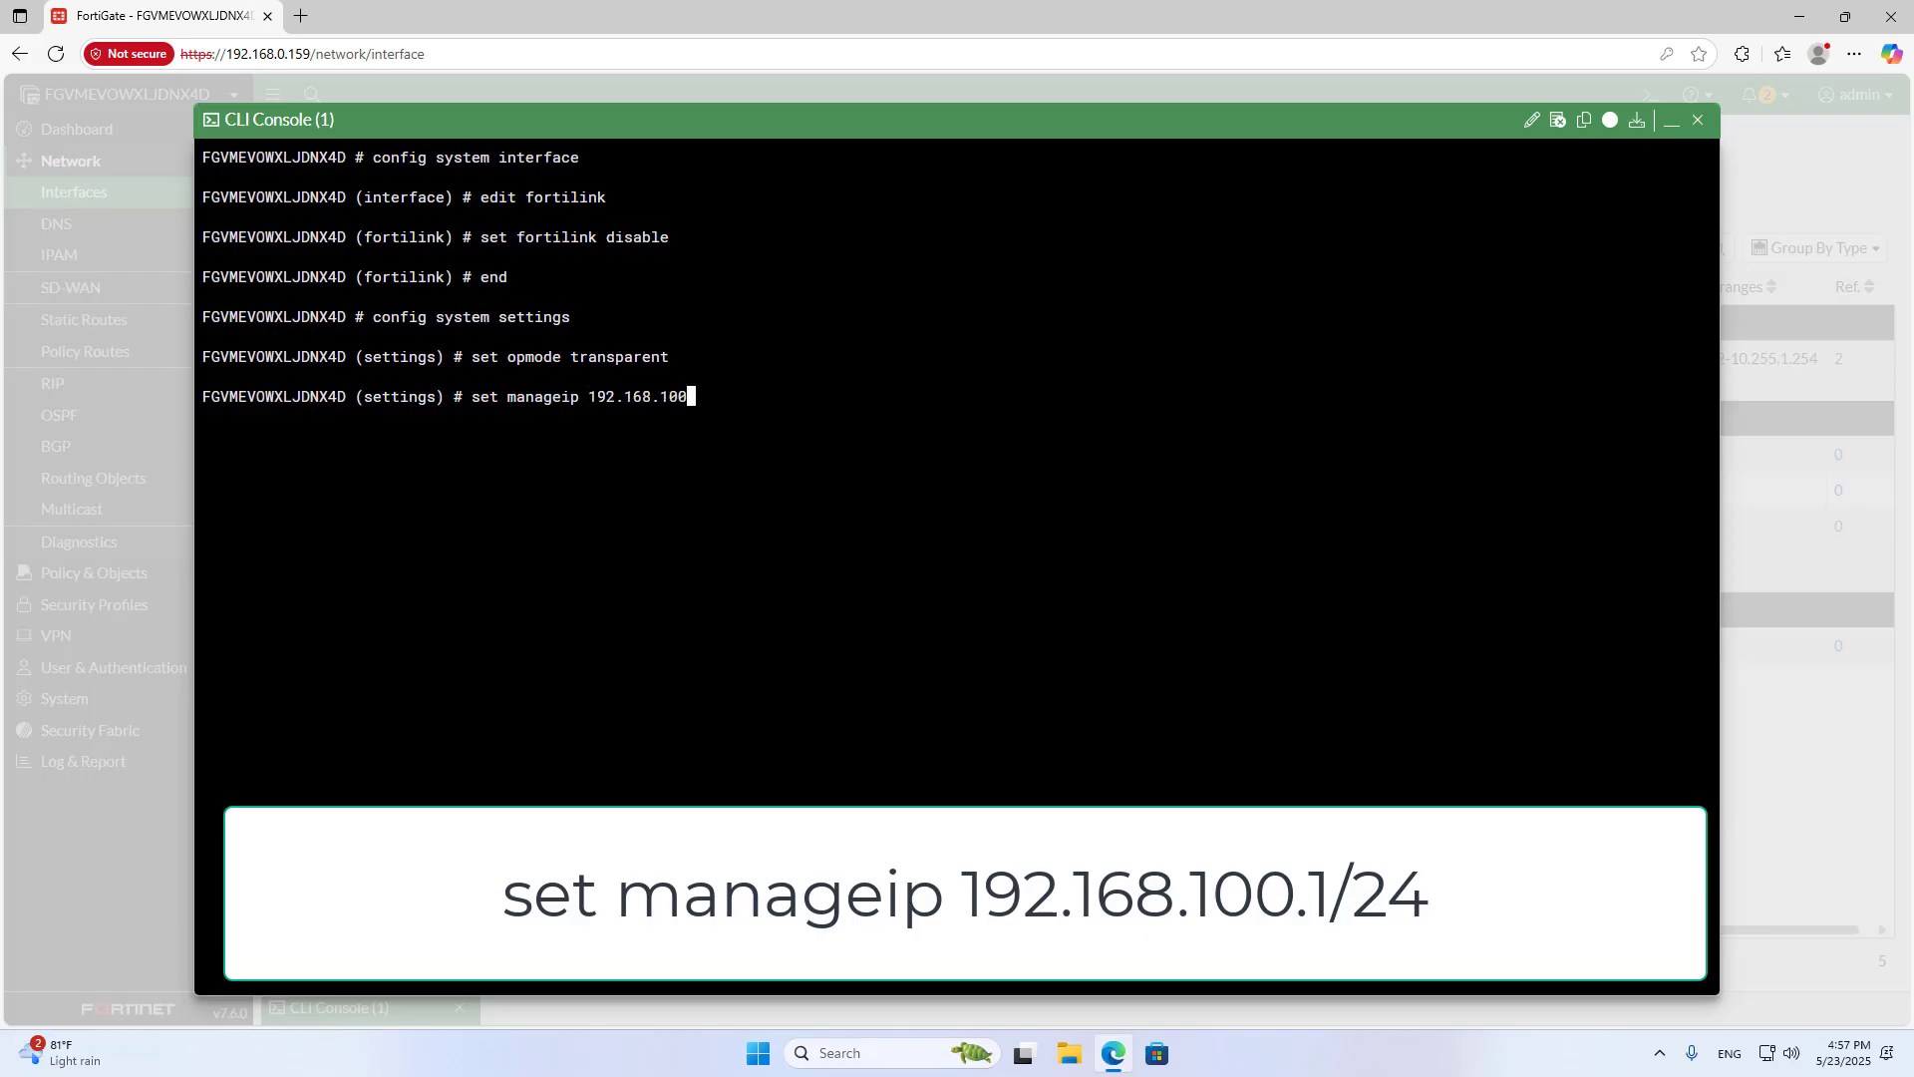
{"action": "type", "text": ".1/24"}
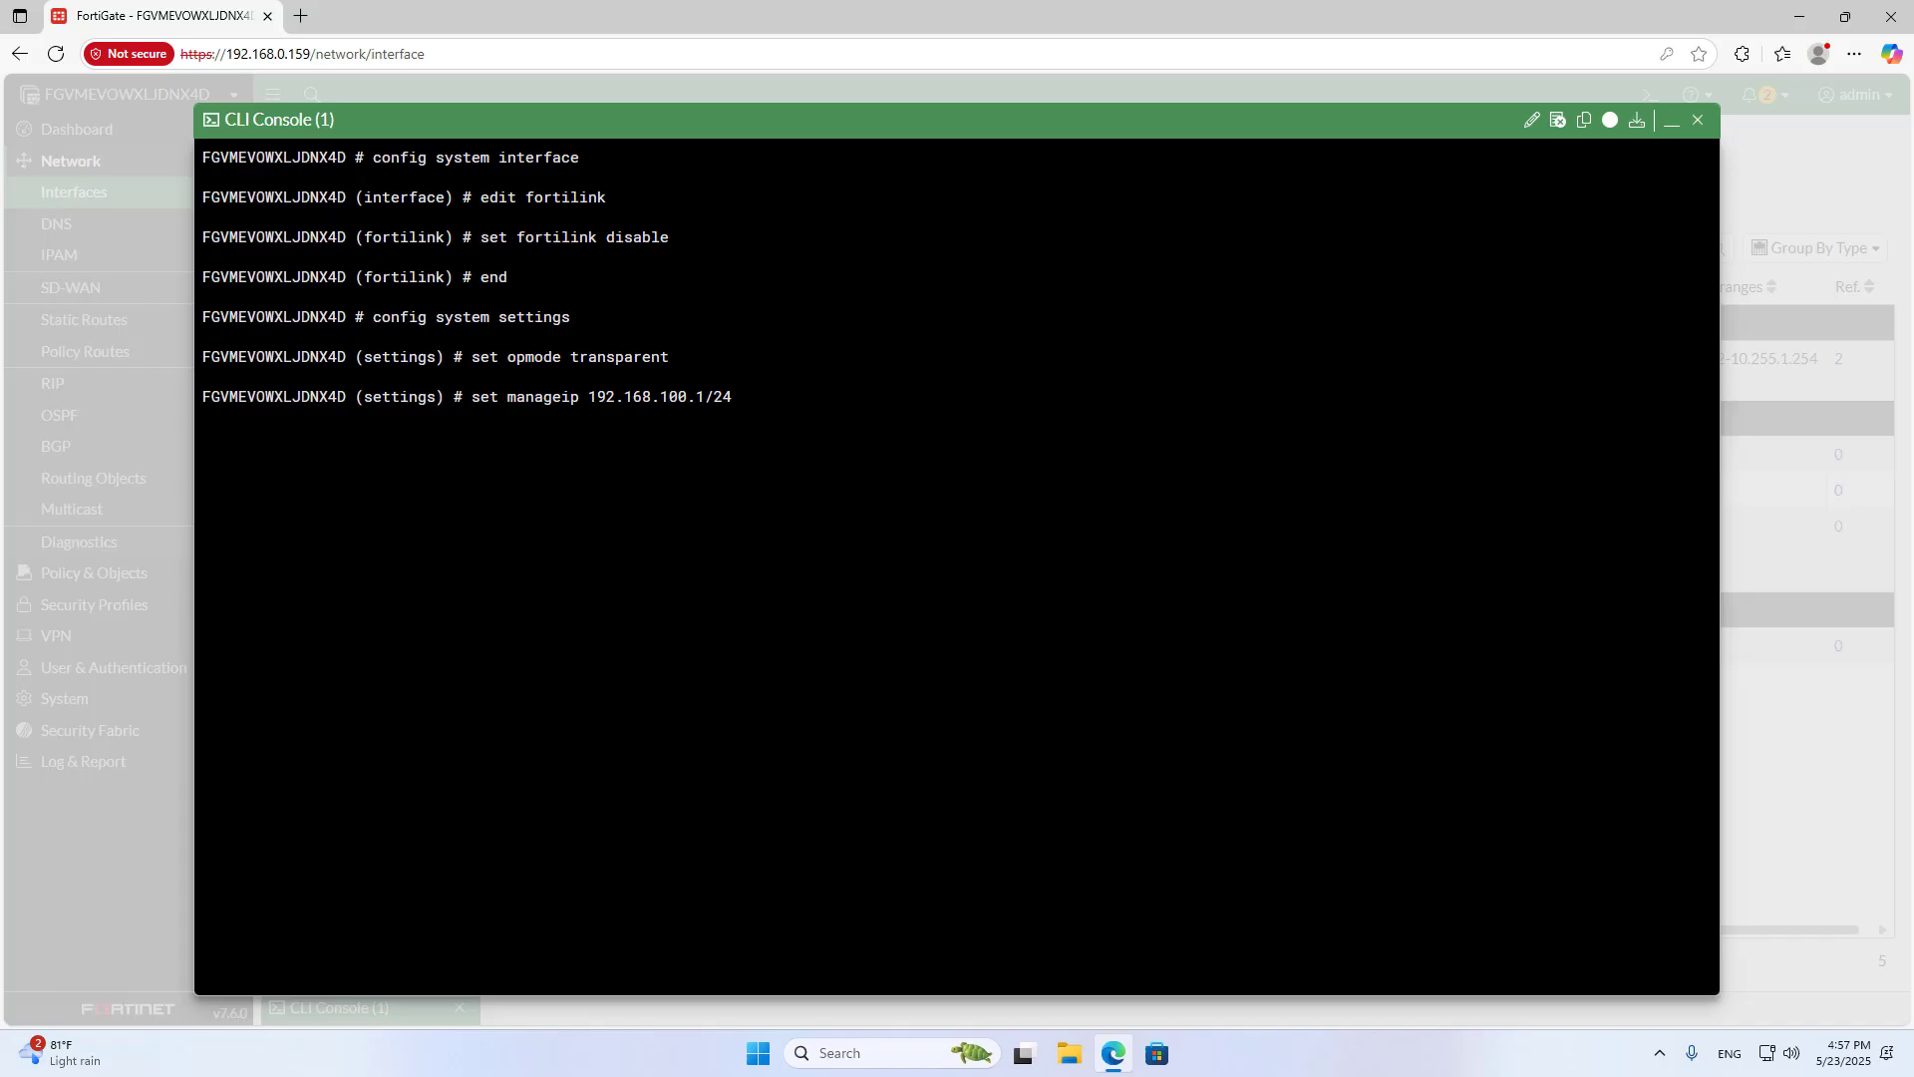
{"action": "key", "text": "Return"}
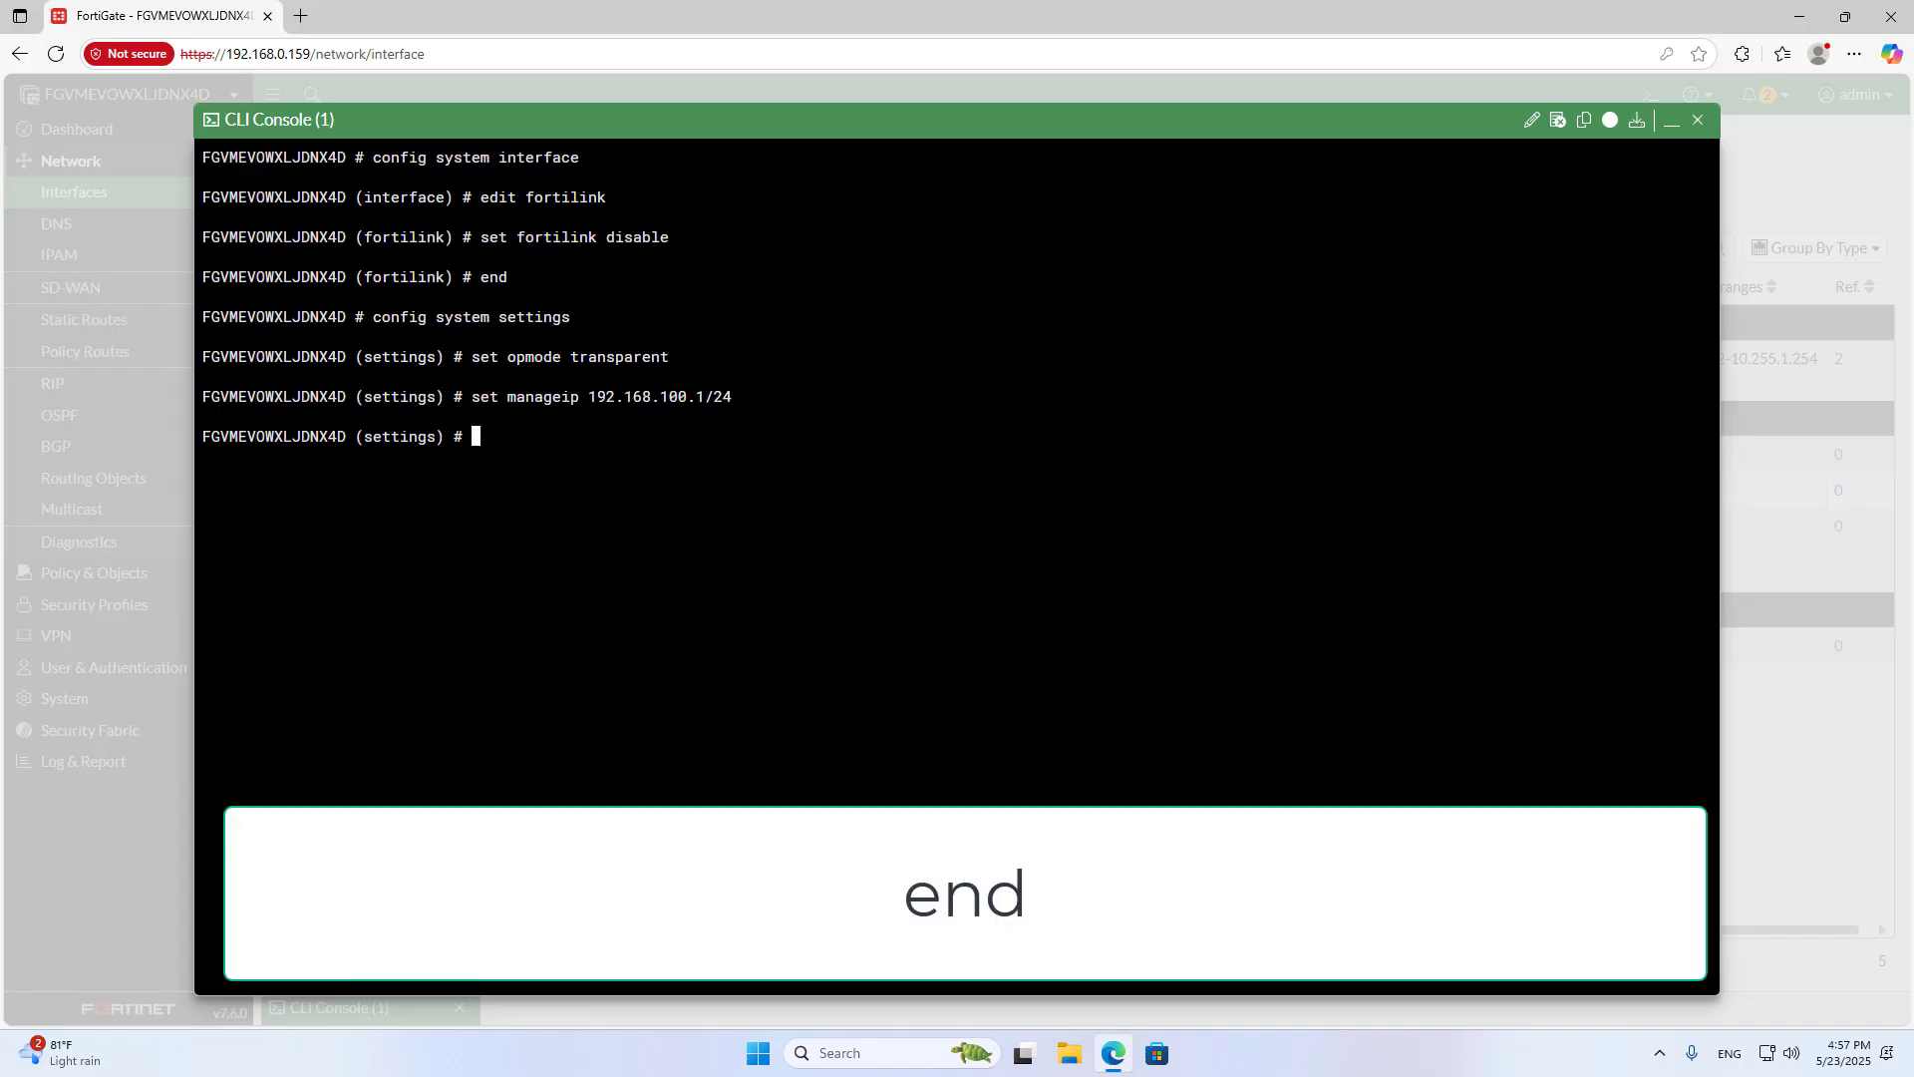
{"action": "type", "text": "end"}
{"action": "key", "text": "Return"}
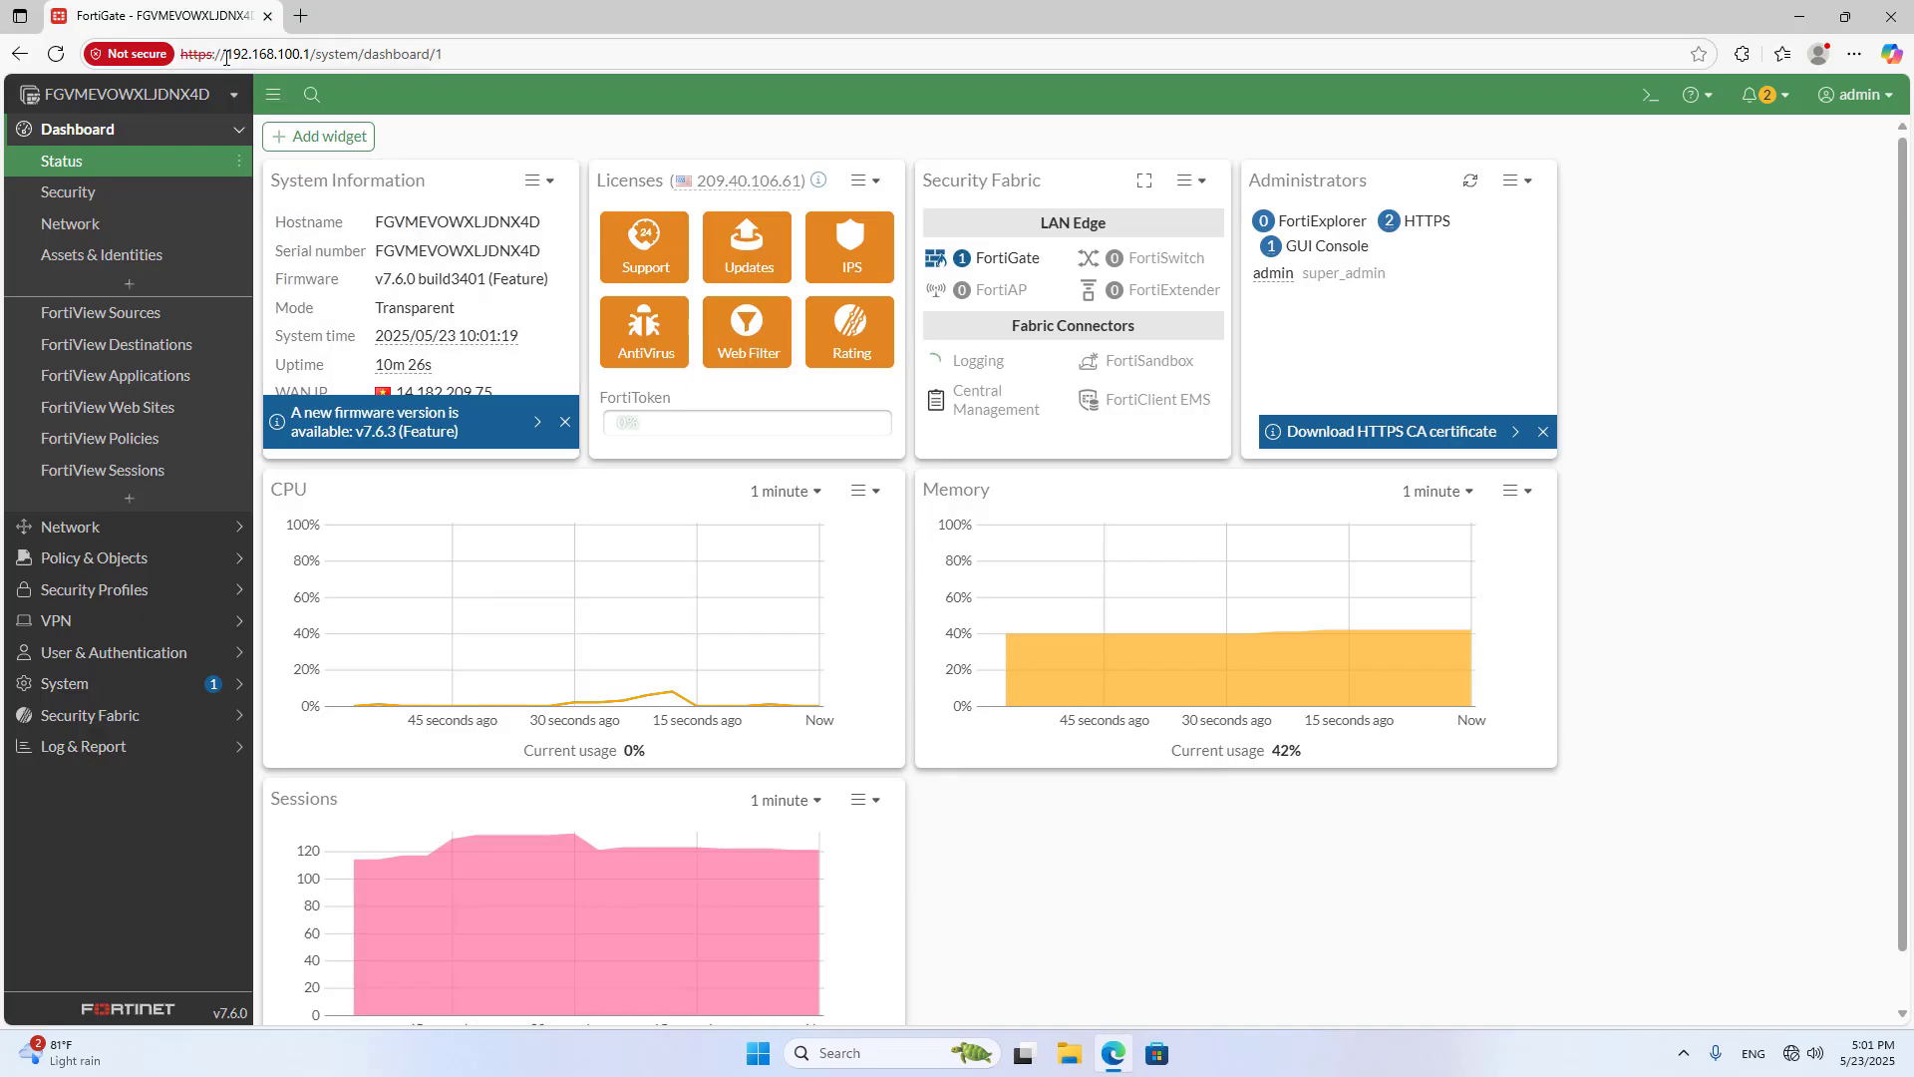
- Go to Policy & Objects > Firewall Policy
{"action": "left_click_drag", "start_coordinate": [226, 55], "coordinate": [307, 54]}
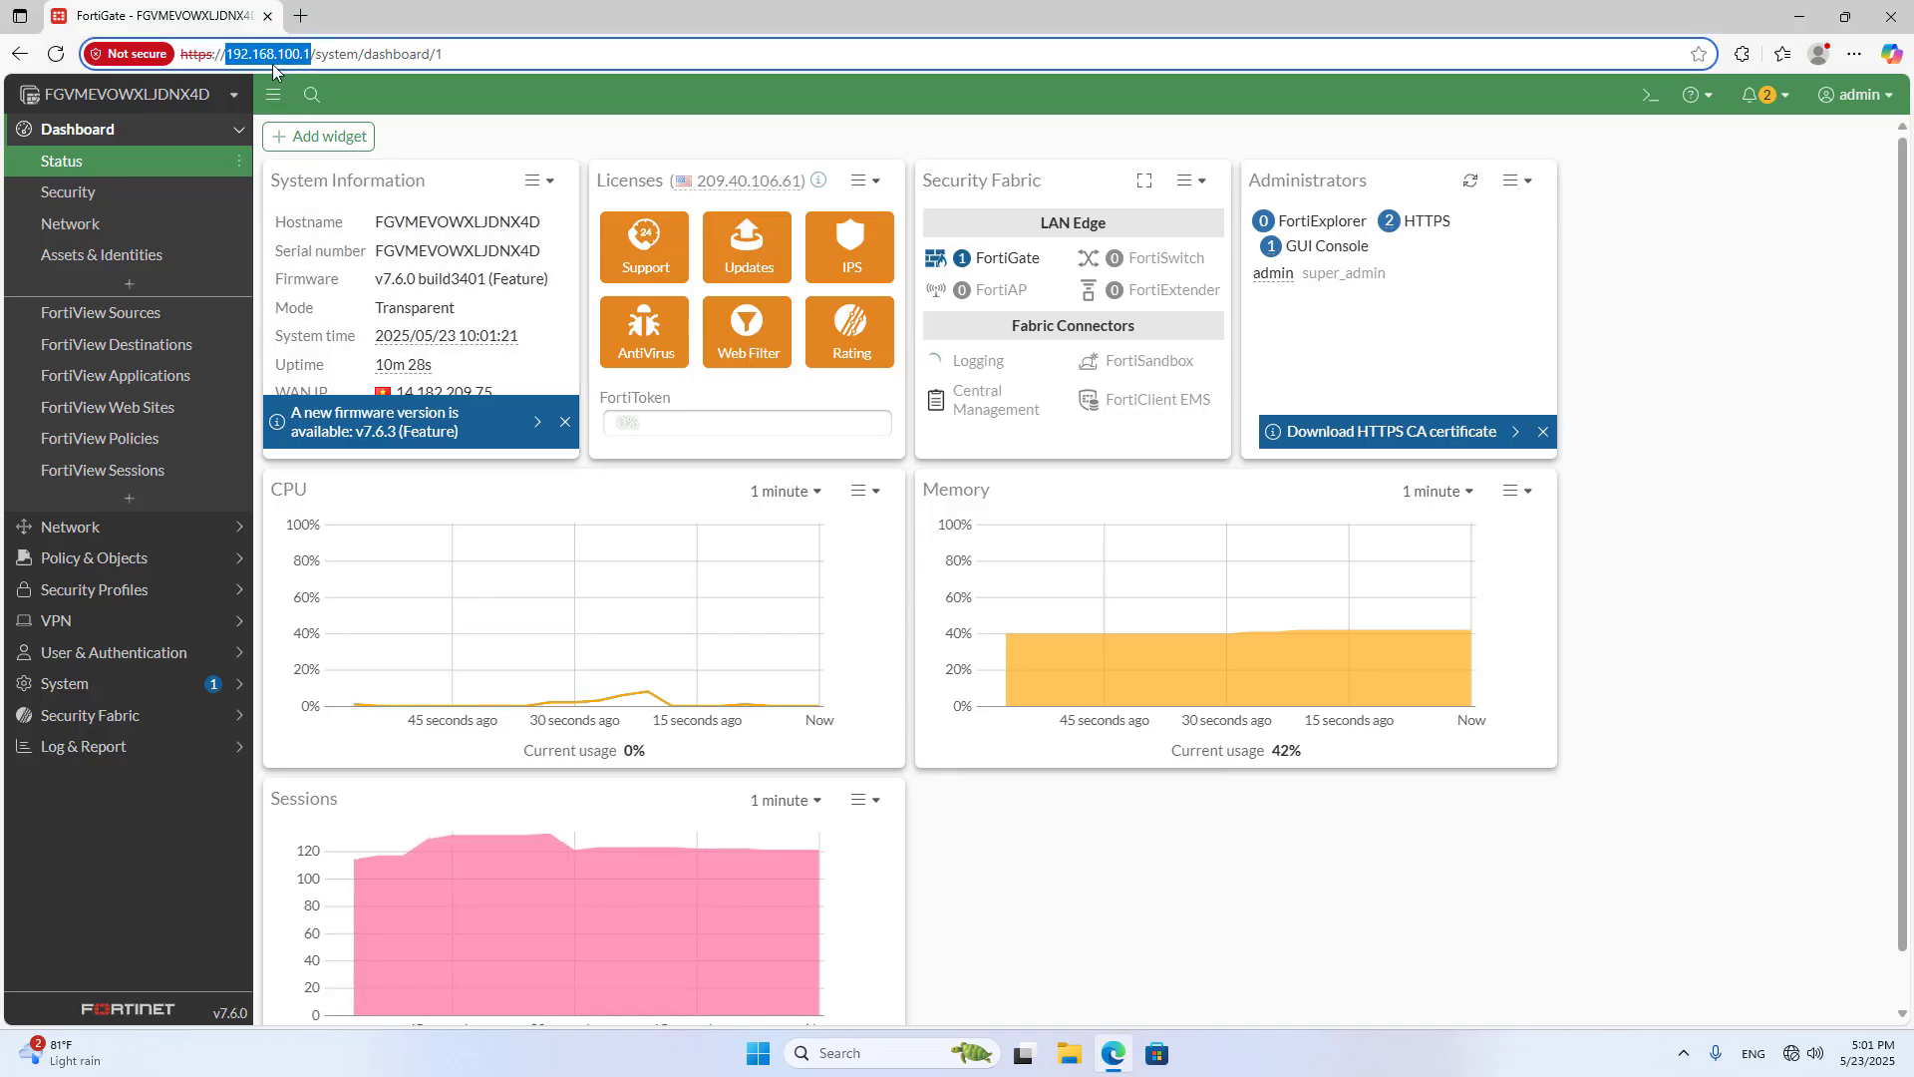
{"action": "left_click", "coordinate": [93, 556]}
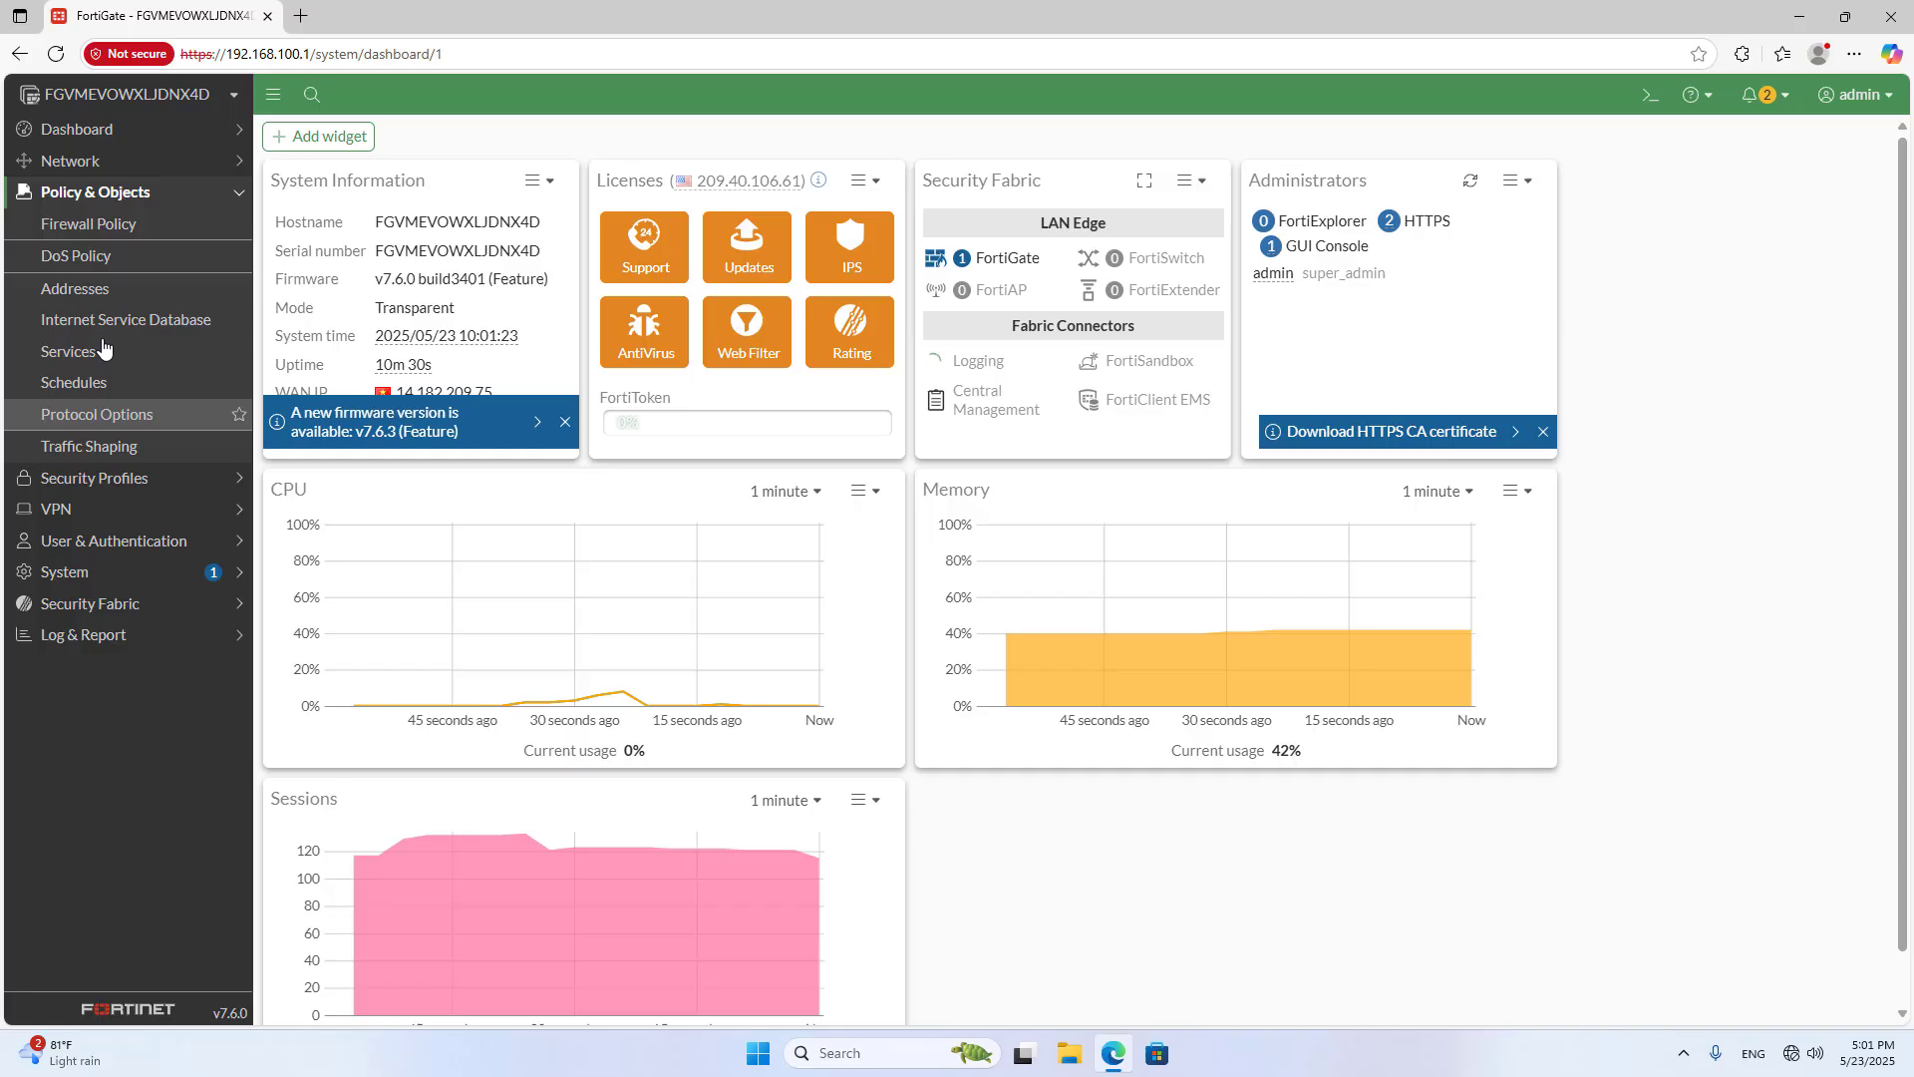
{"action": "left_click", "coordinate": [118, 237]}
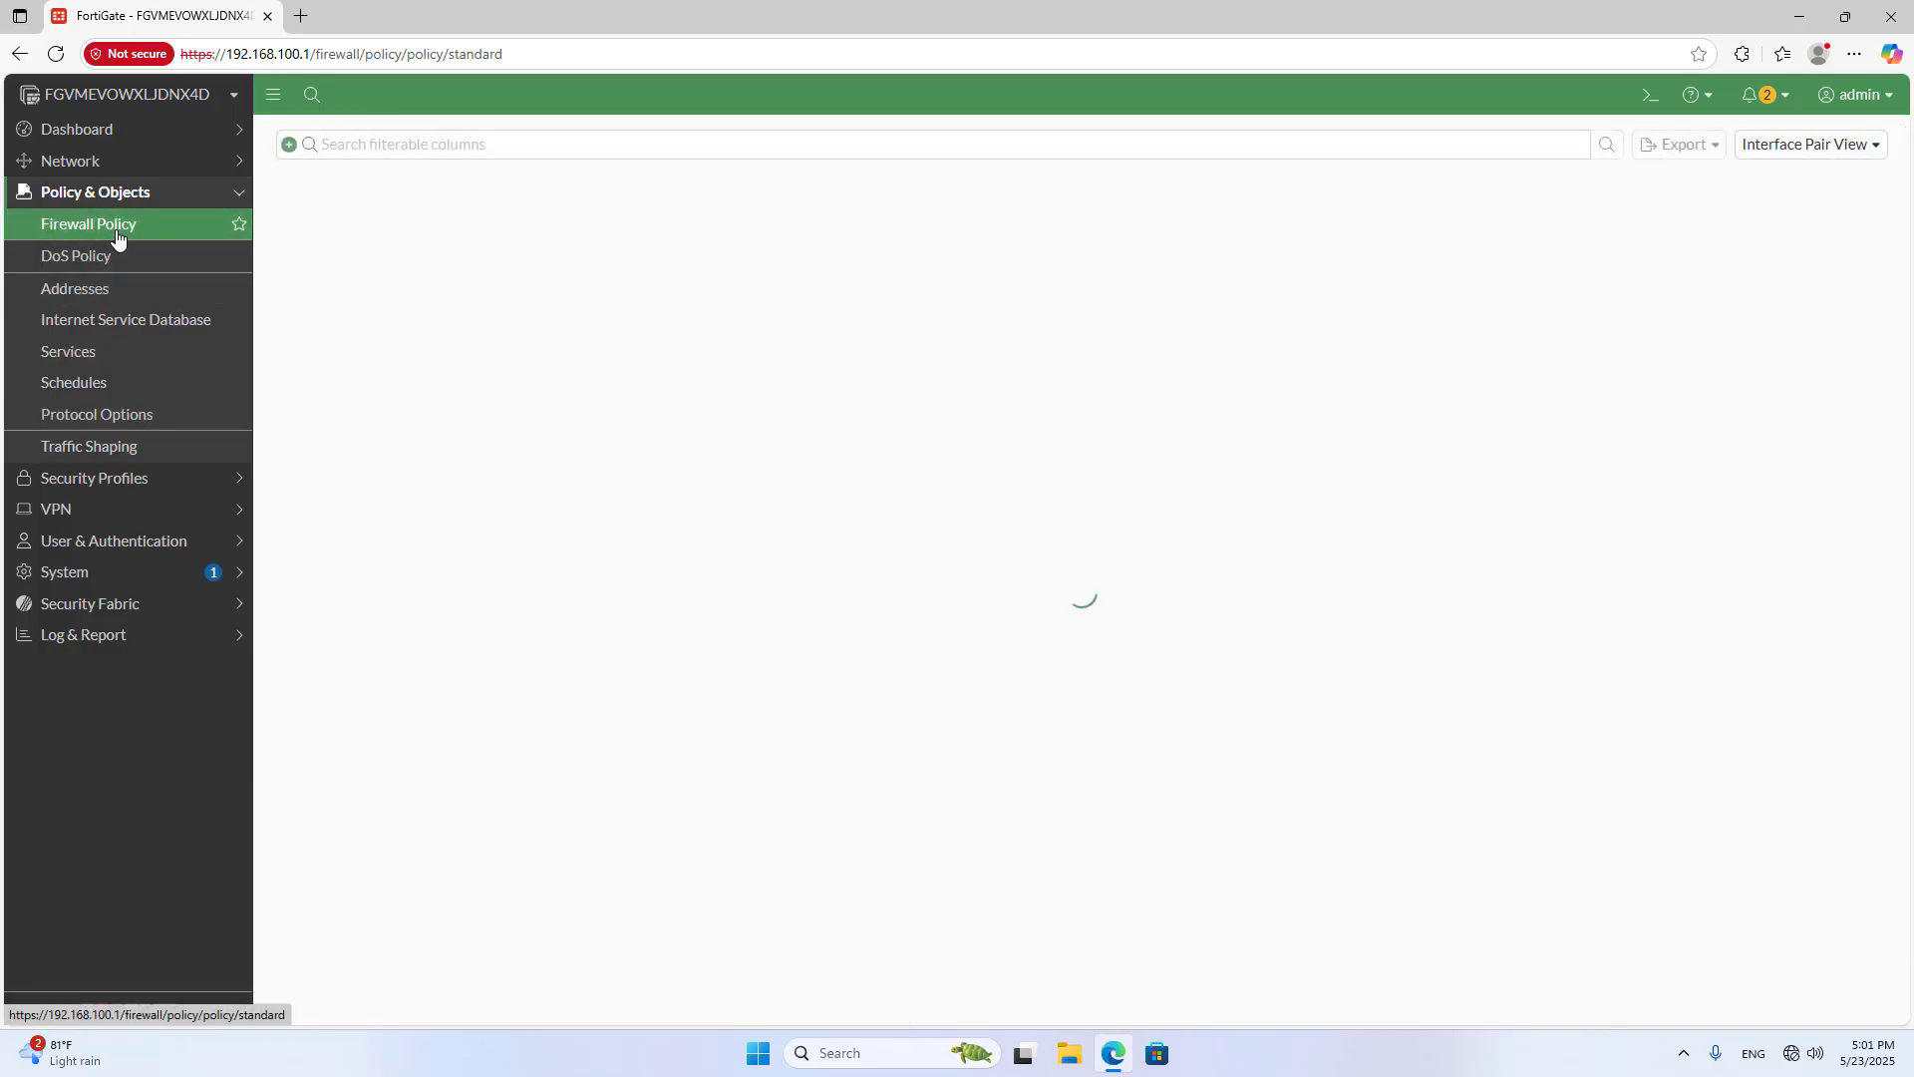
- Begin a new policy with incoming Internal (port2) and outgoing External (port1)
{"action": "left_click", "coordinate": [321, 146]}
{"action": "type", "text": "Int"}
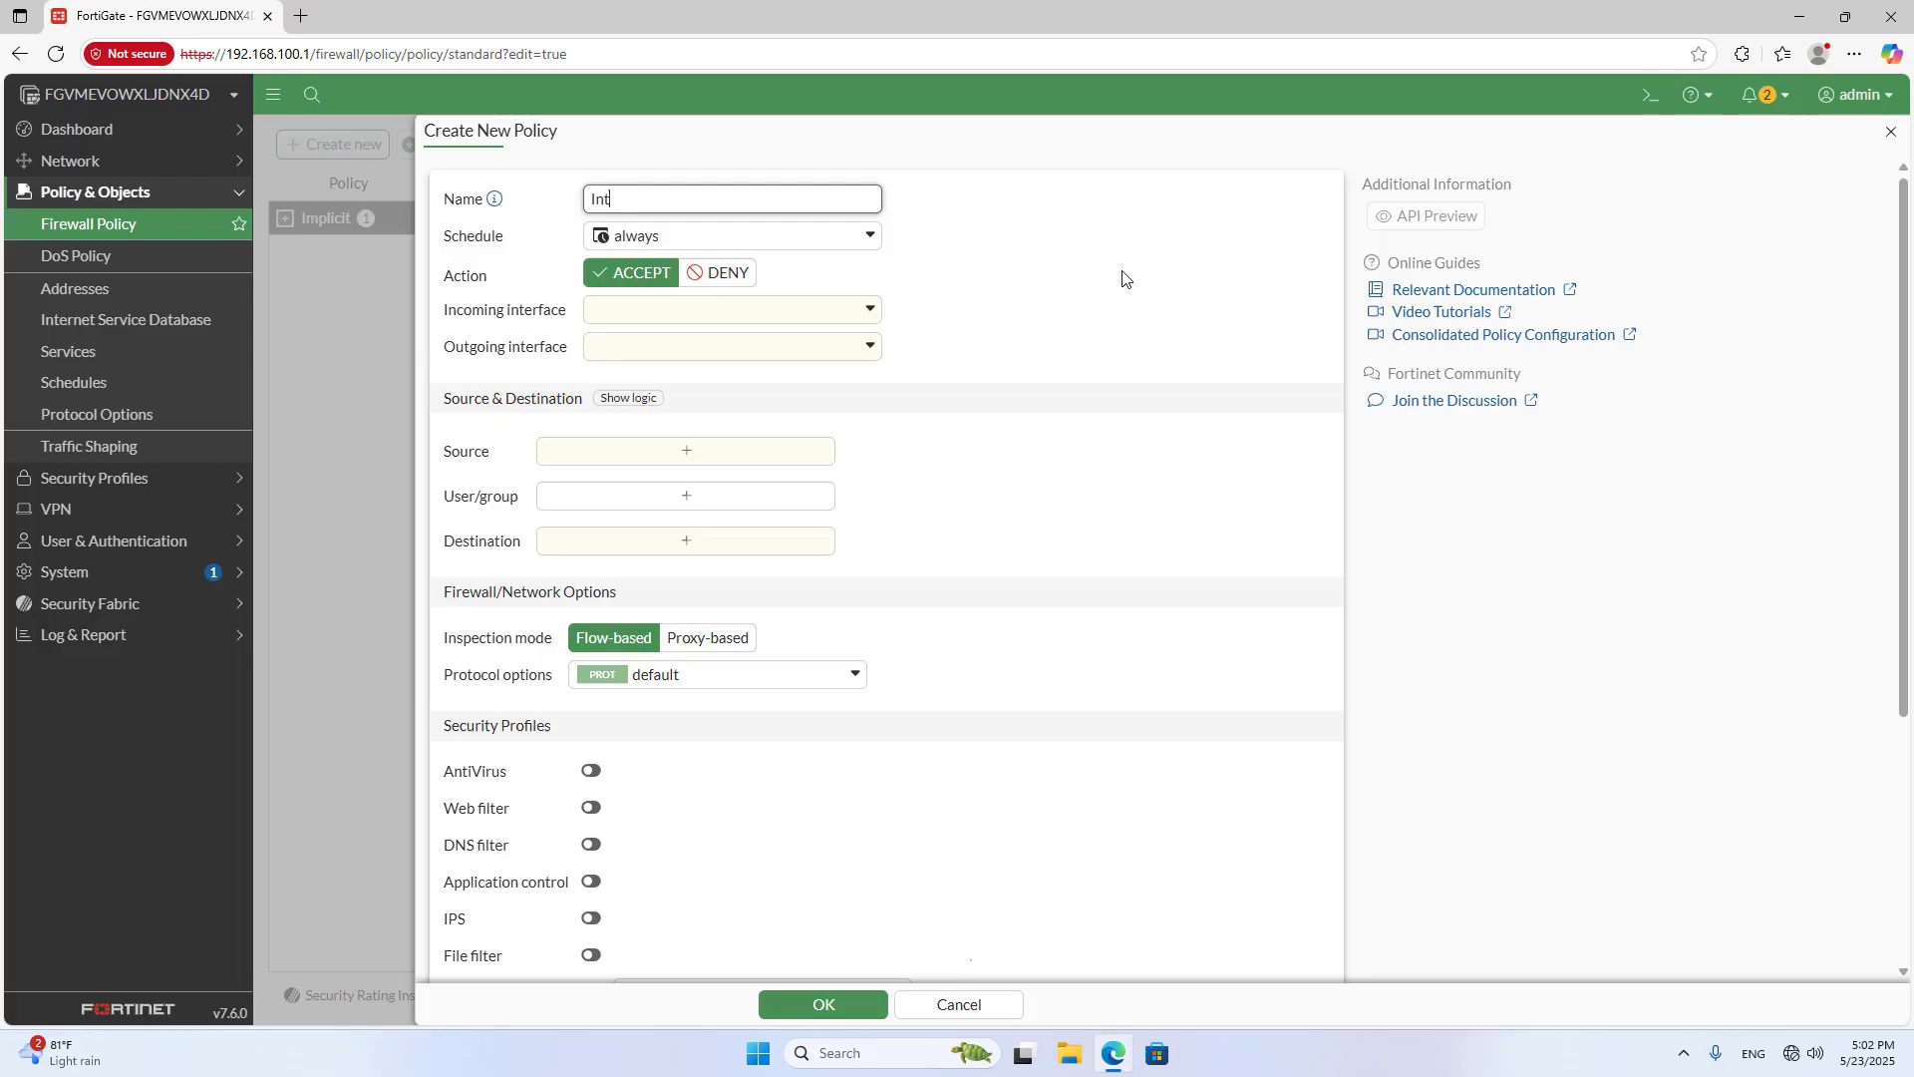
{"action": "type", "text": "ernal to External"}
{"action": "left_click", "coordinate": [658, 281]}
{"action": "left_click", "coordinate": [755, 319]}
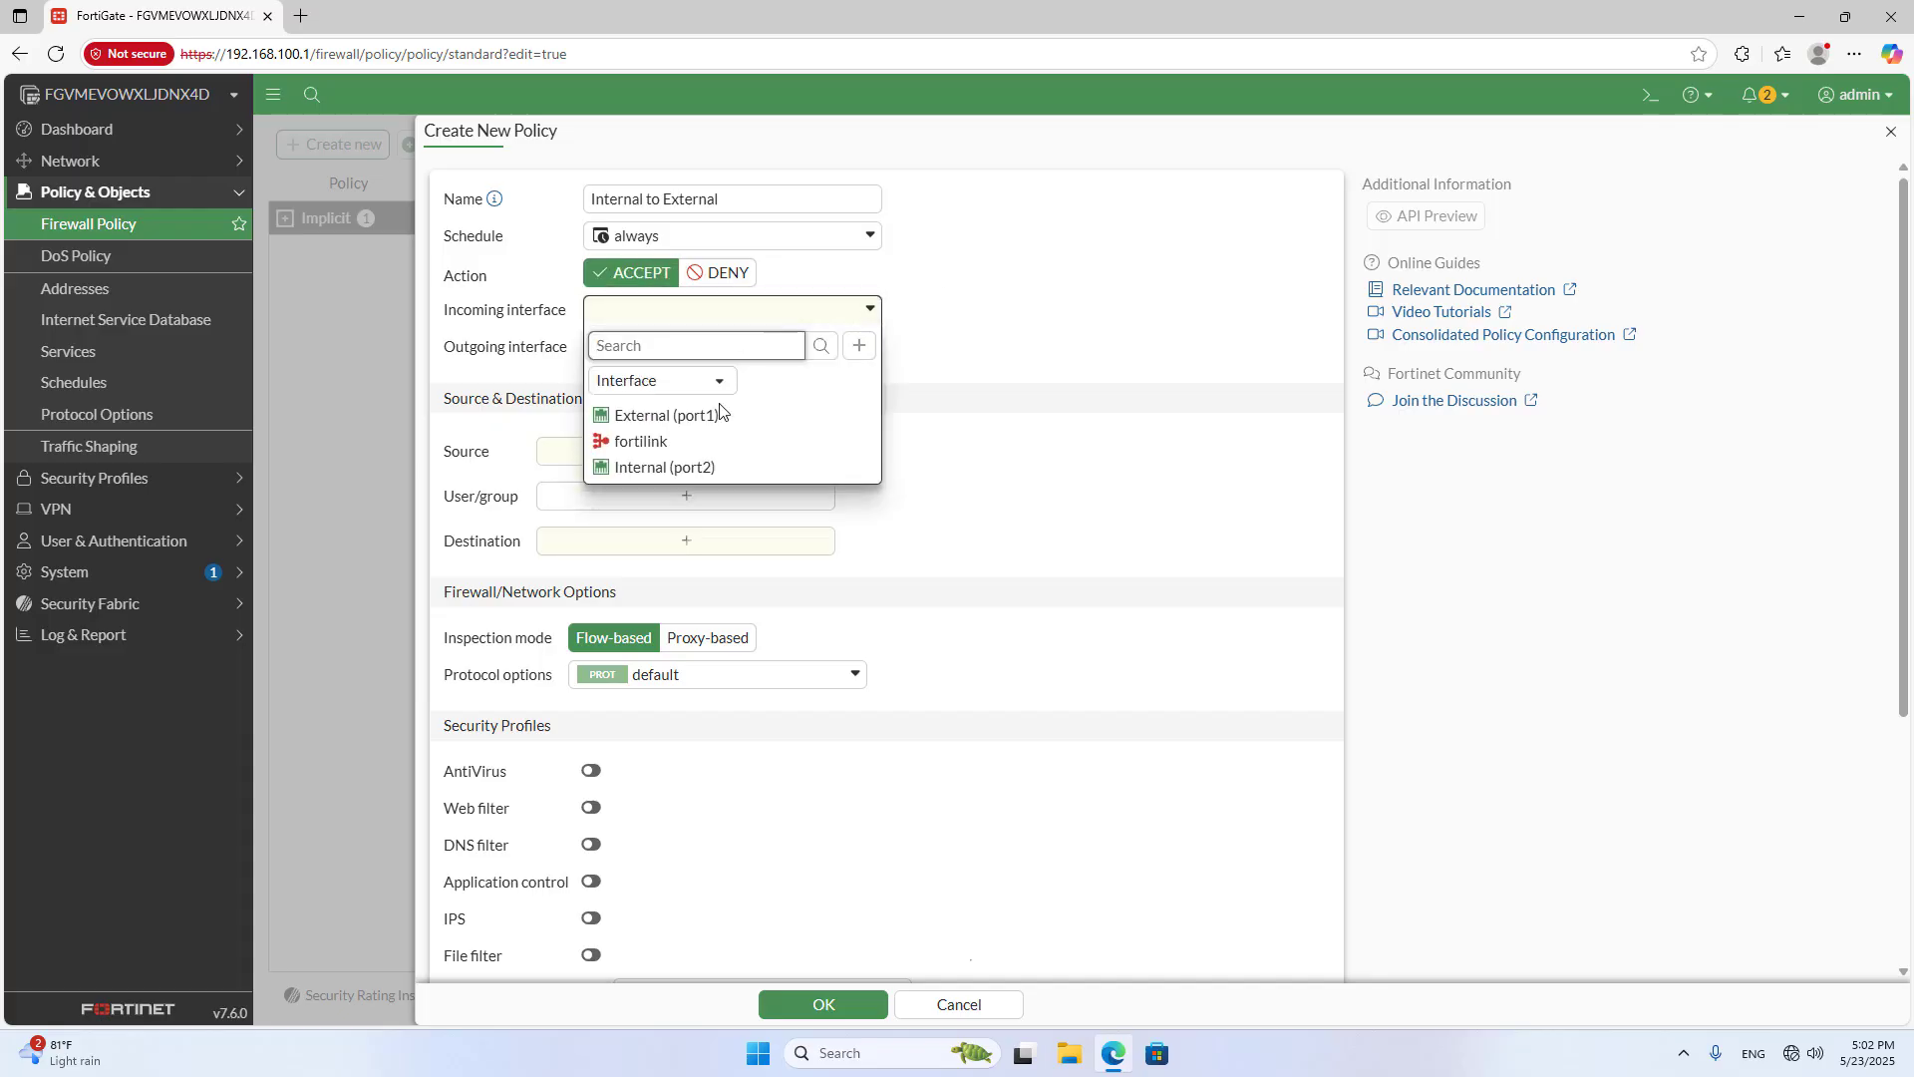
{"action": "mouse_move", "coordinate": [665, 414]}
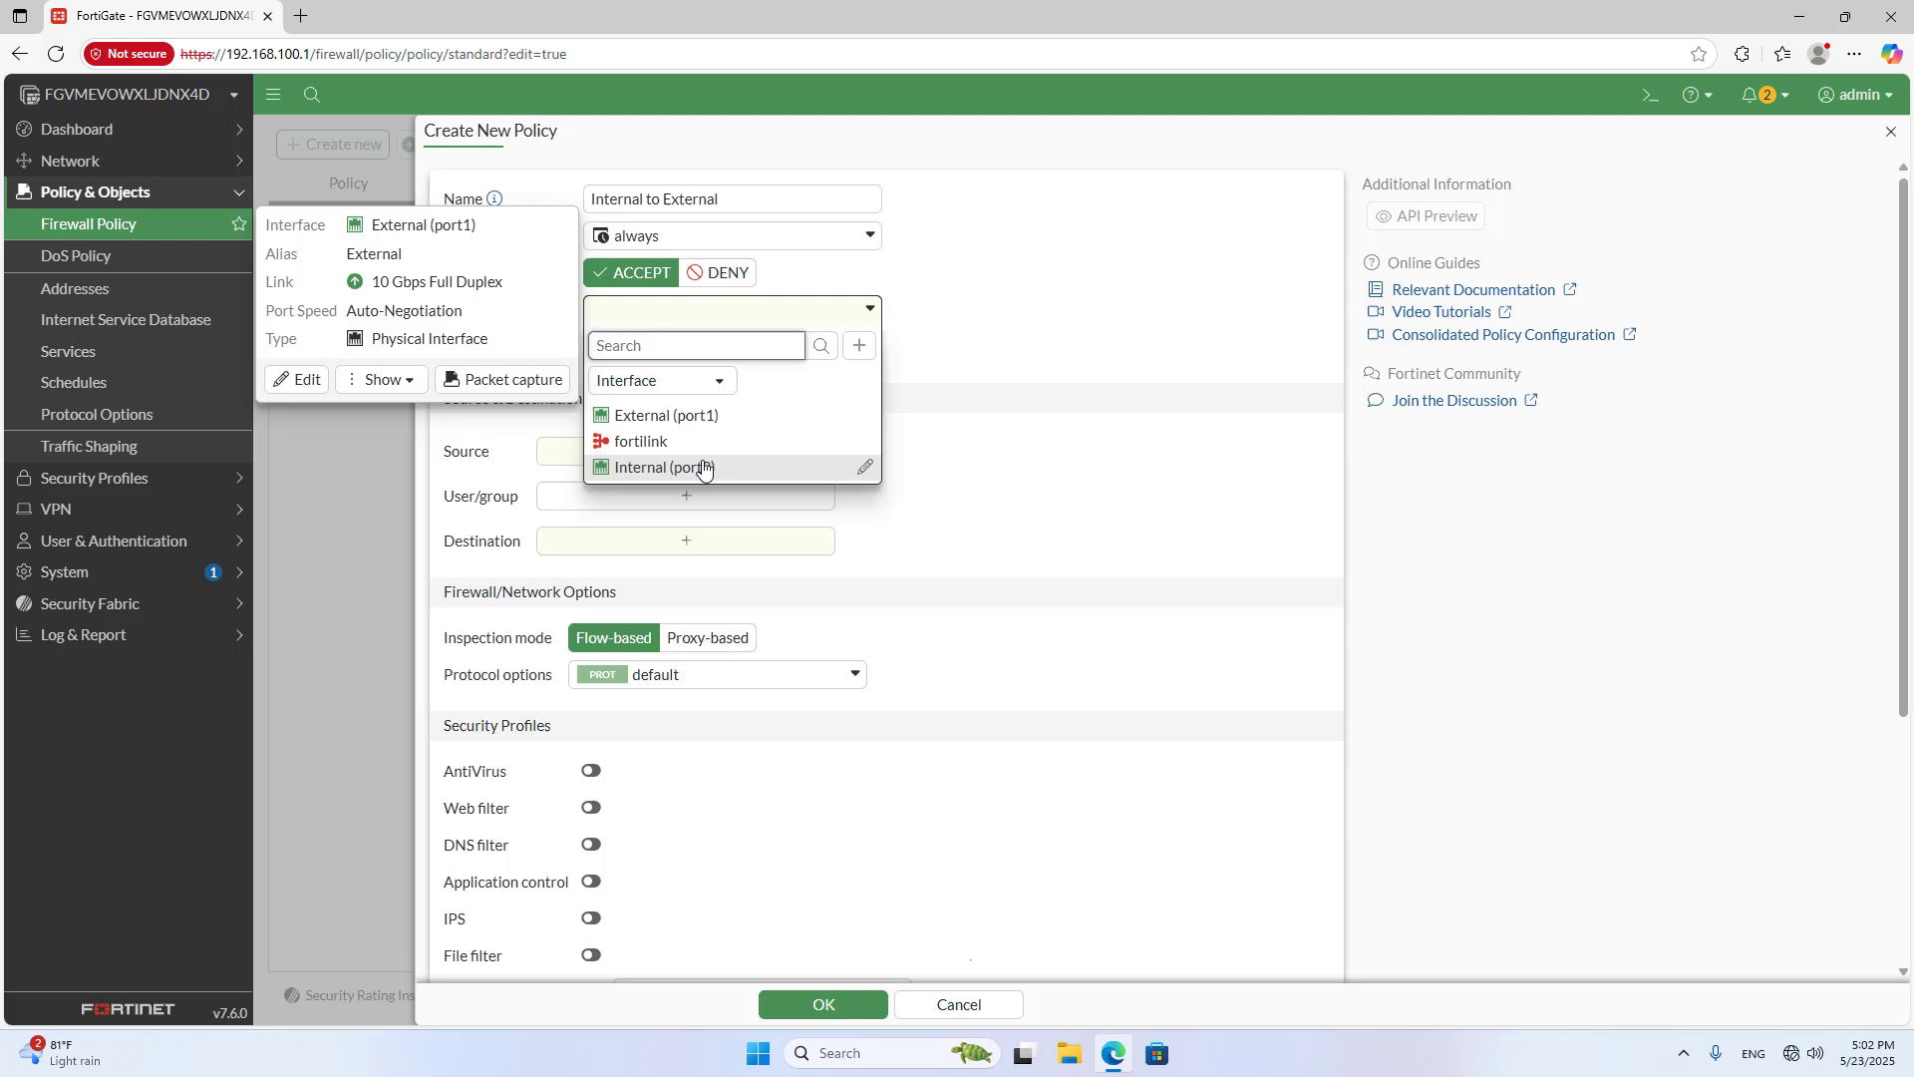
{"action": "left_click", "coordinate": [704, 464]}
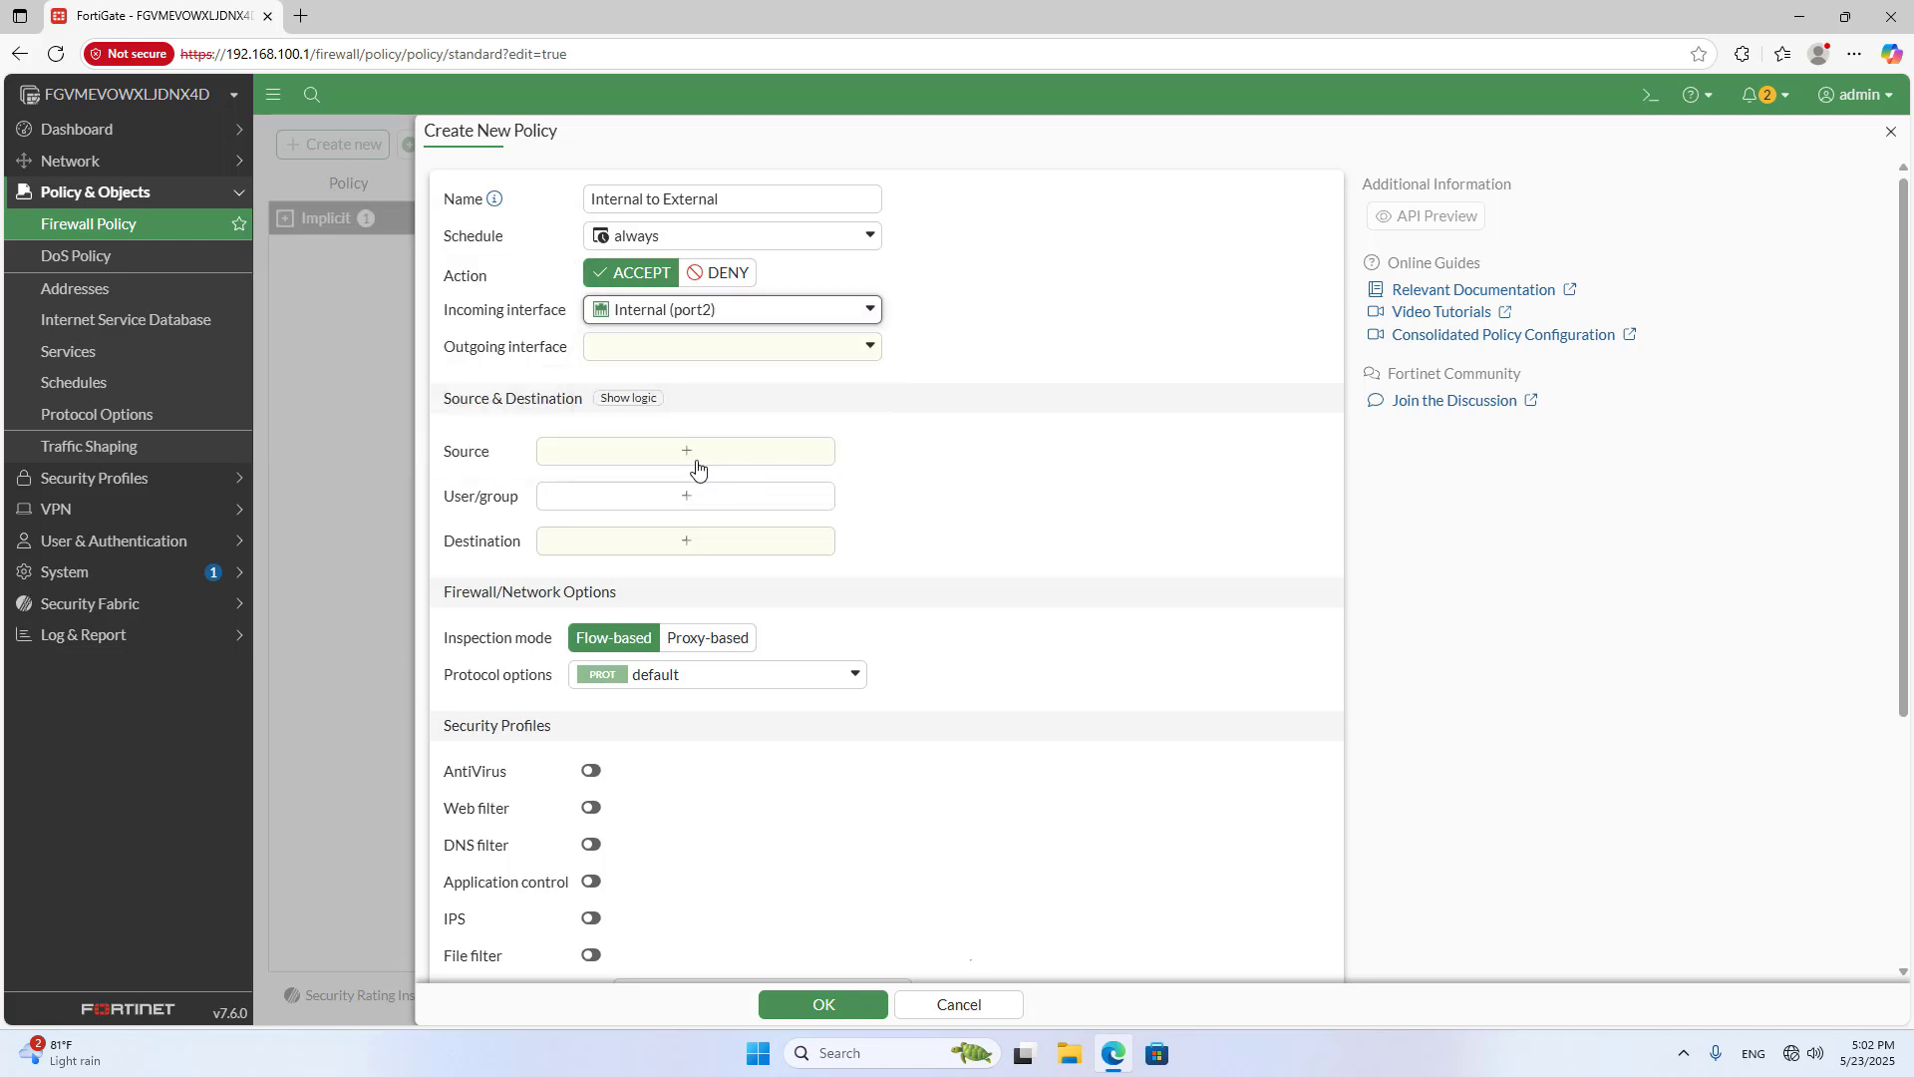
{"action": "left_click", "coordinate": [717, 351]}
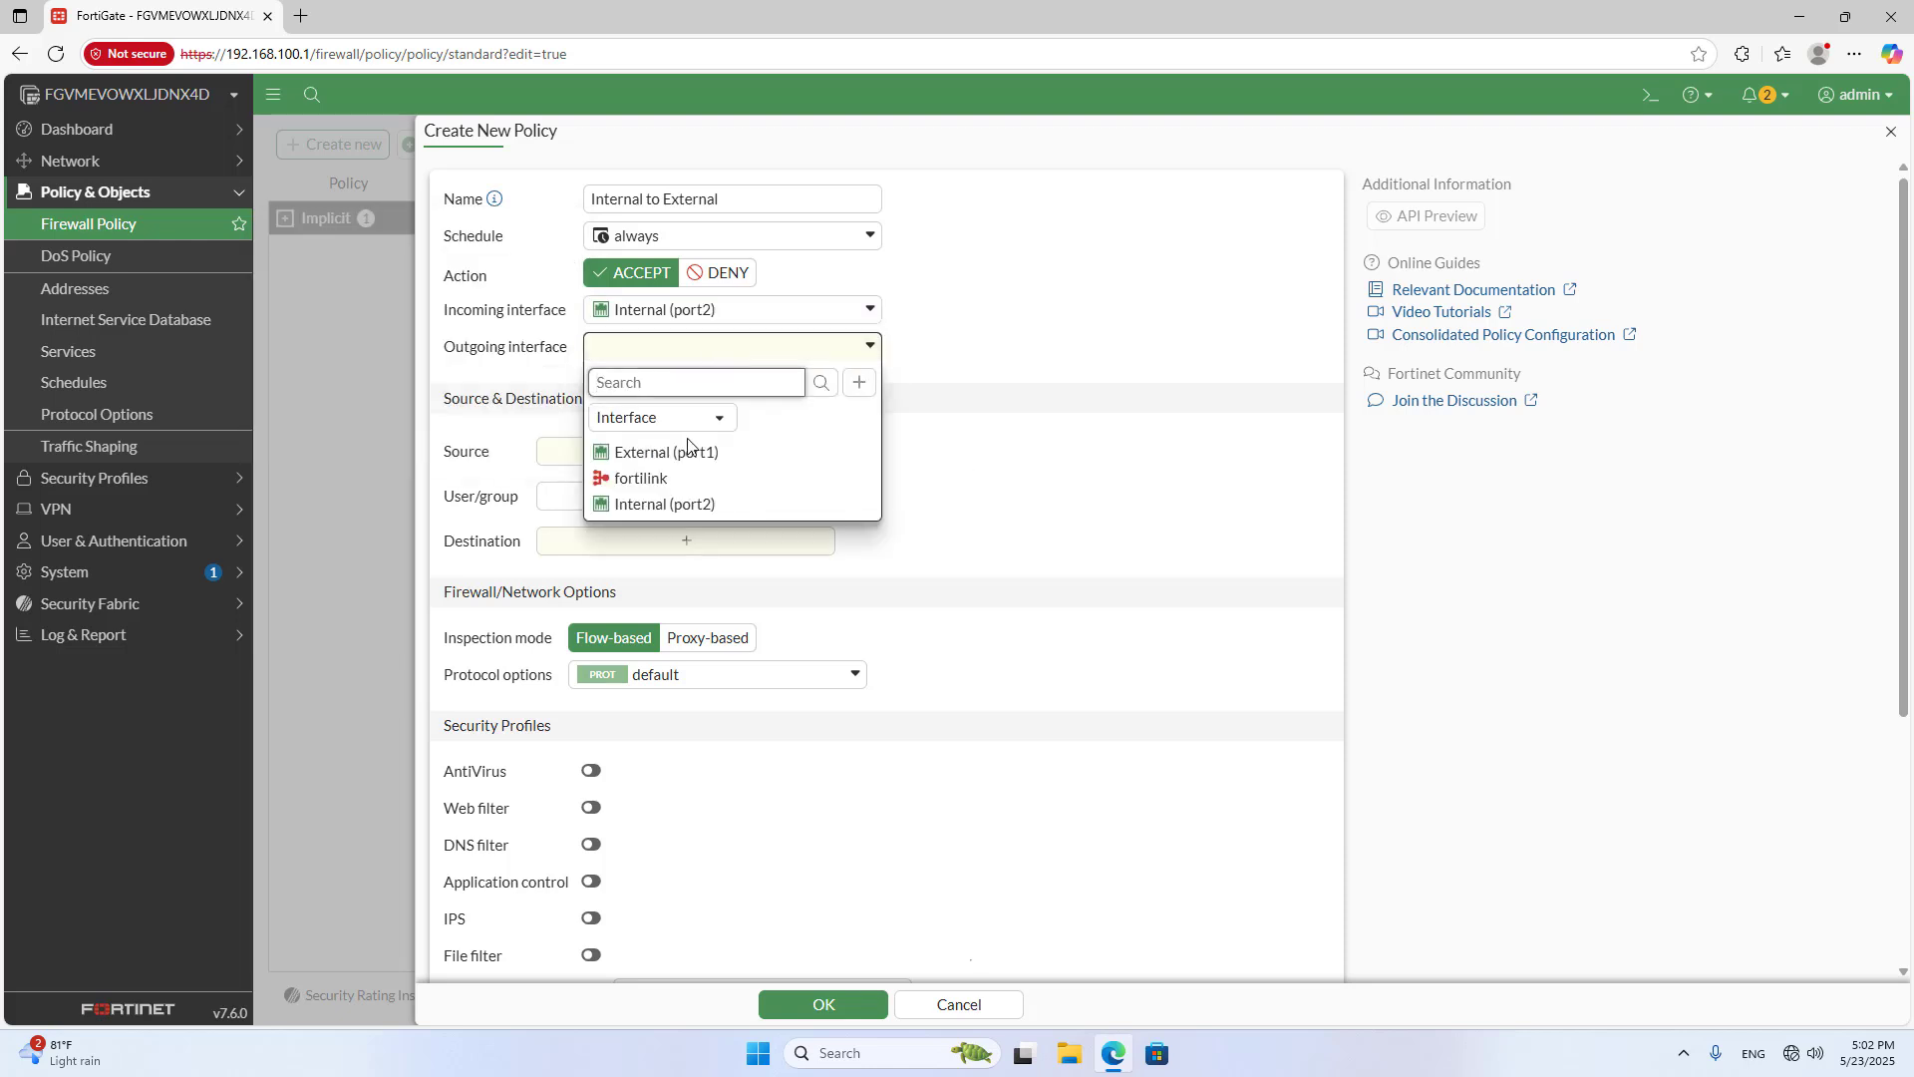
{"action": "left_click", "coordinate": [688, 451]}
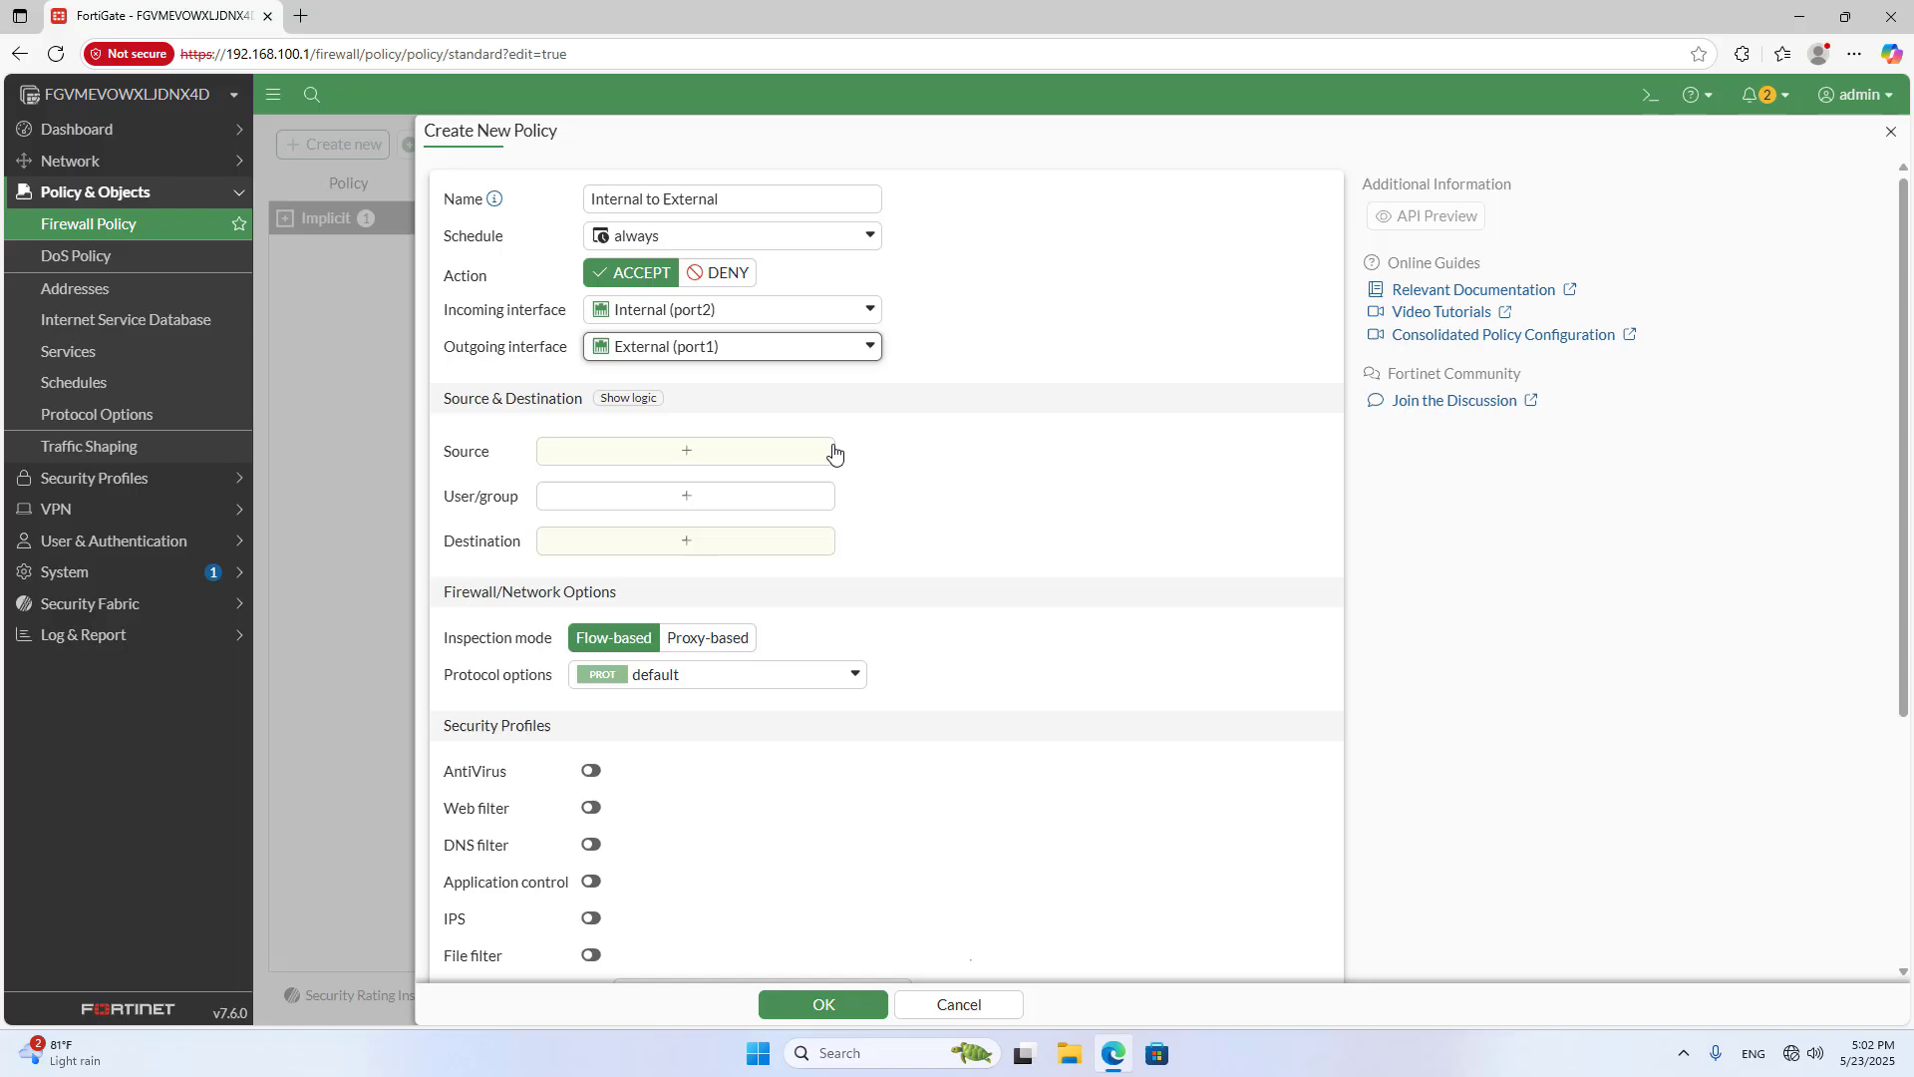
- Set source and destination to all and service to ALL, then save the policy
{"action": "left_click", "coordinate": [713, 457]}
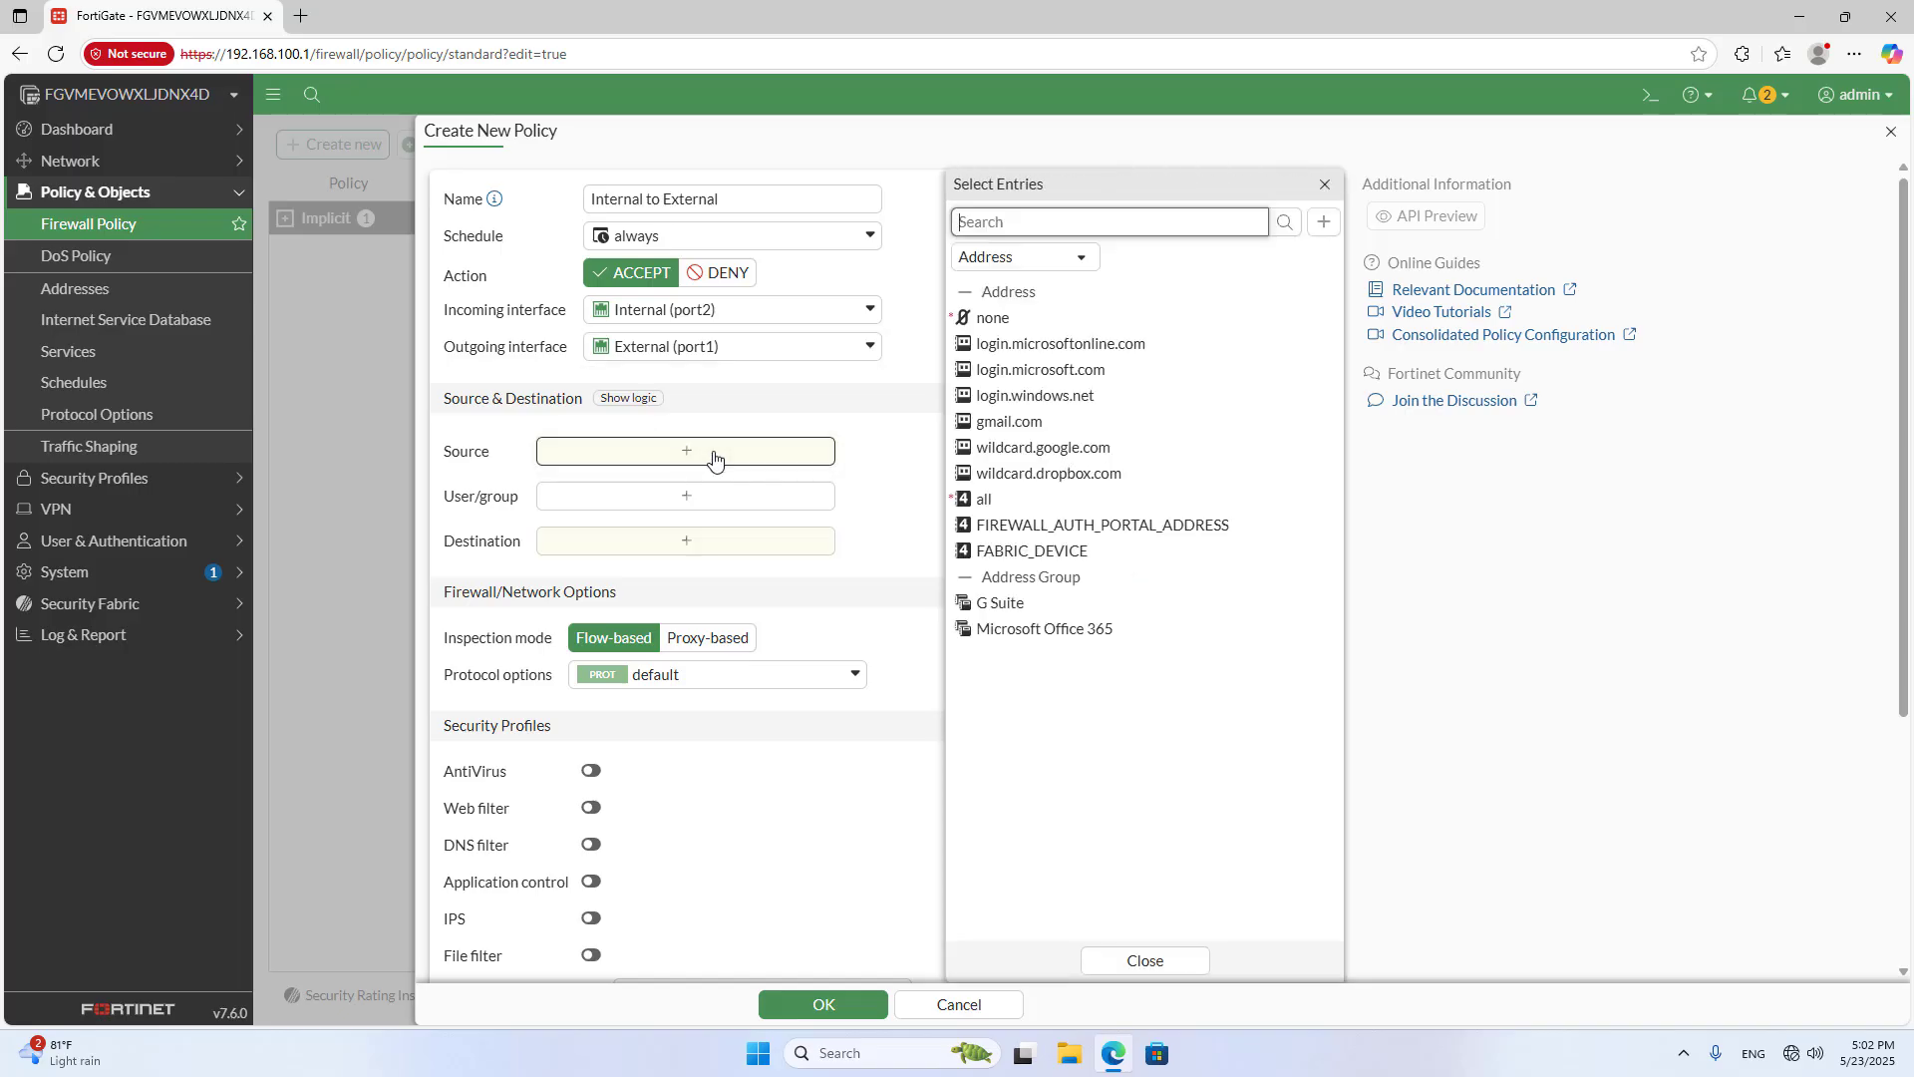
{"action": "left_click", "coordinate": [983, 499]}
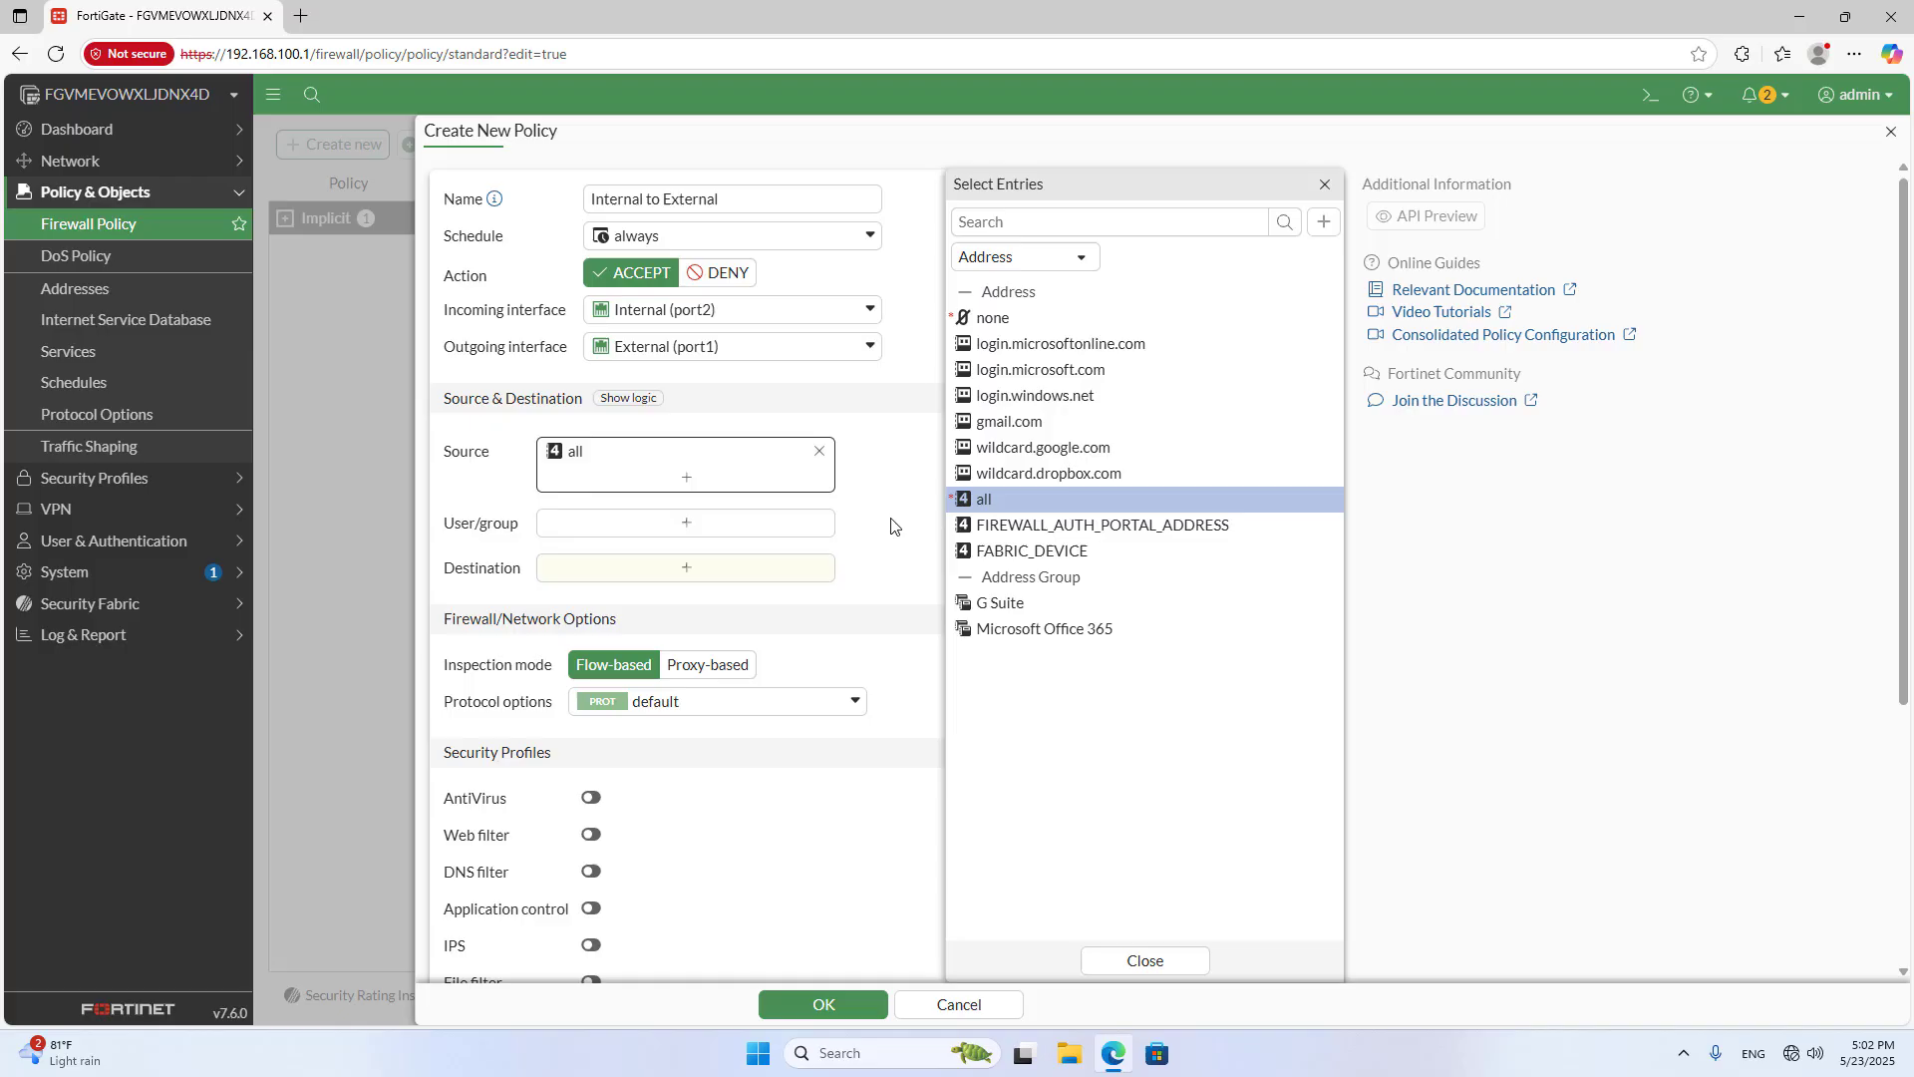
{"action": "left_click", "coordinate": [683, 569]}
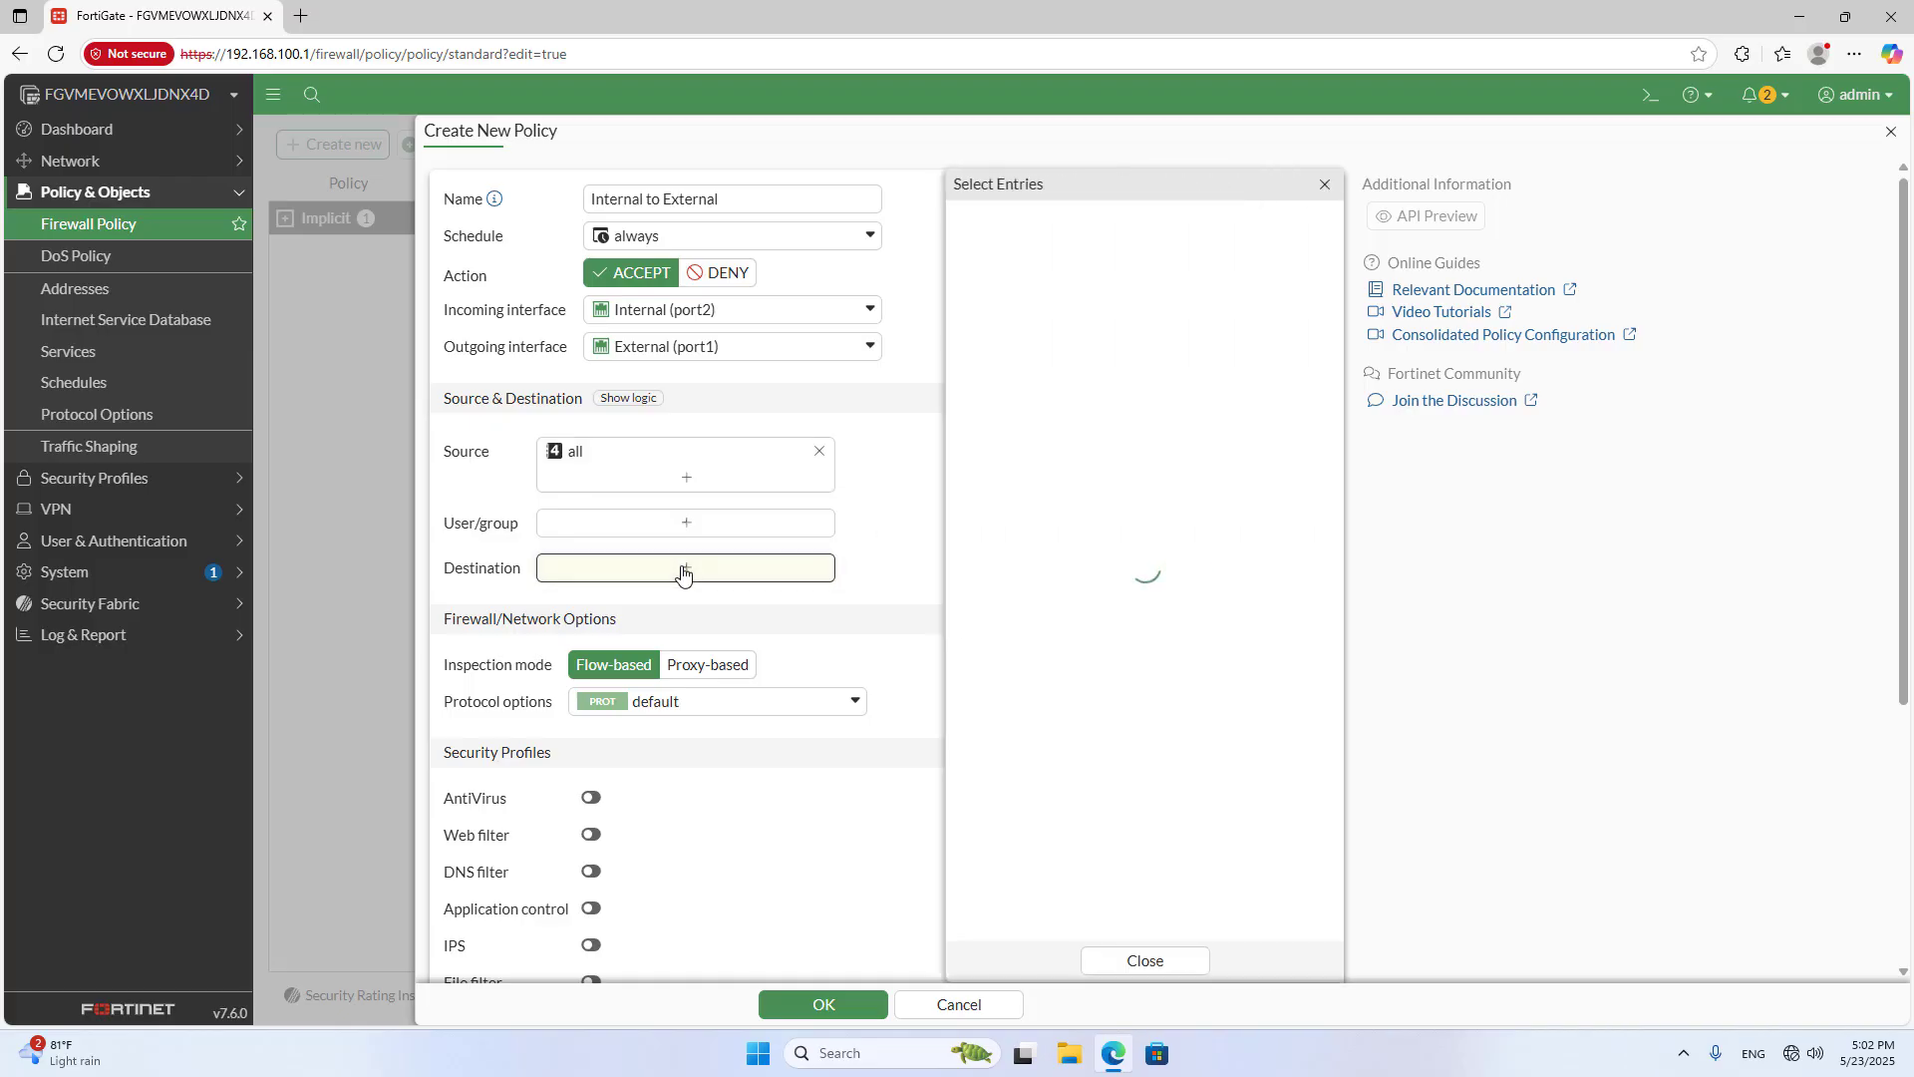
{"action": "left_click", "coordinate": [957, 500]}
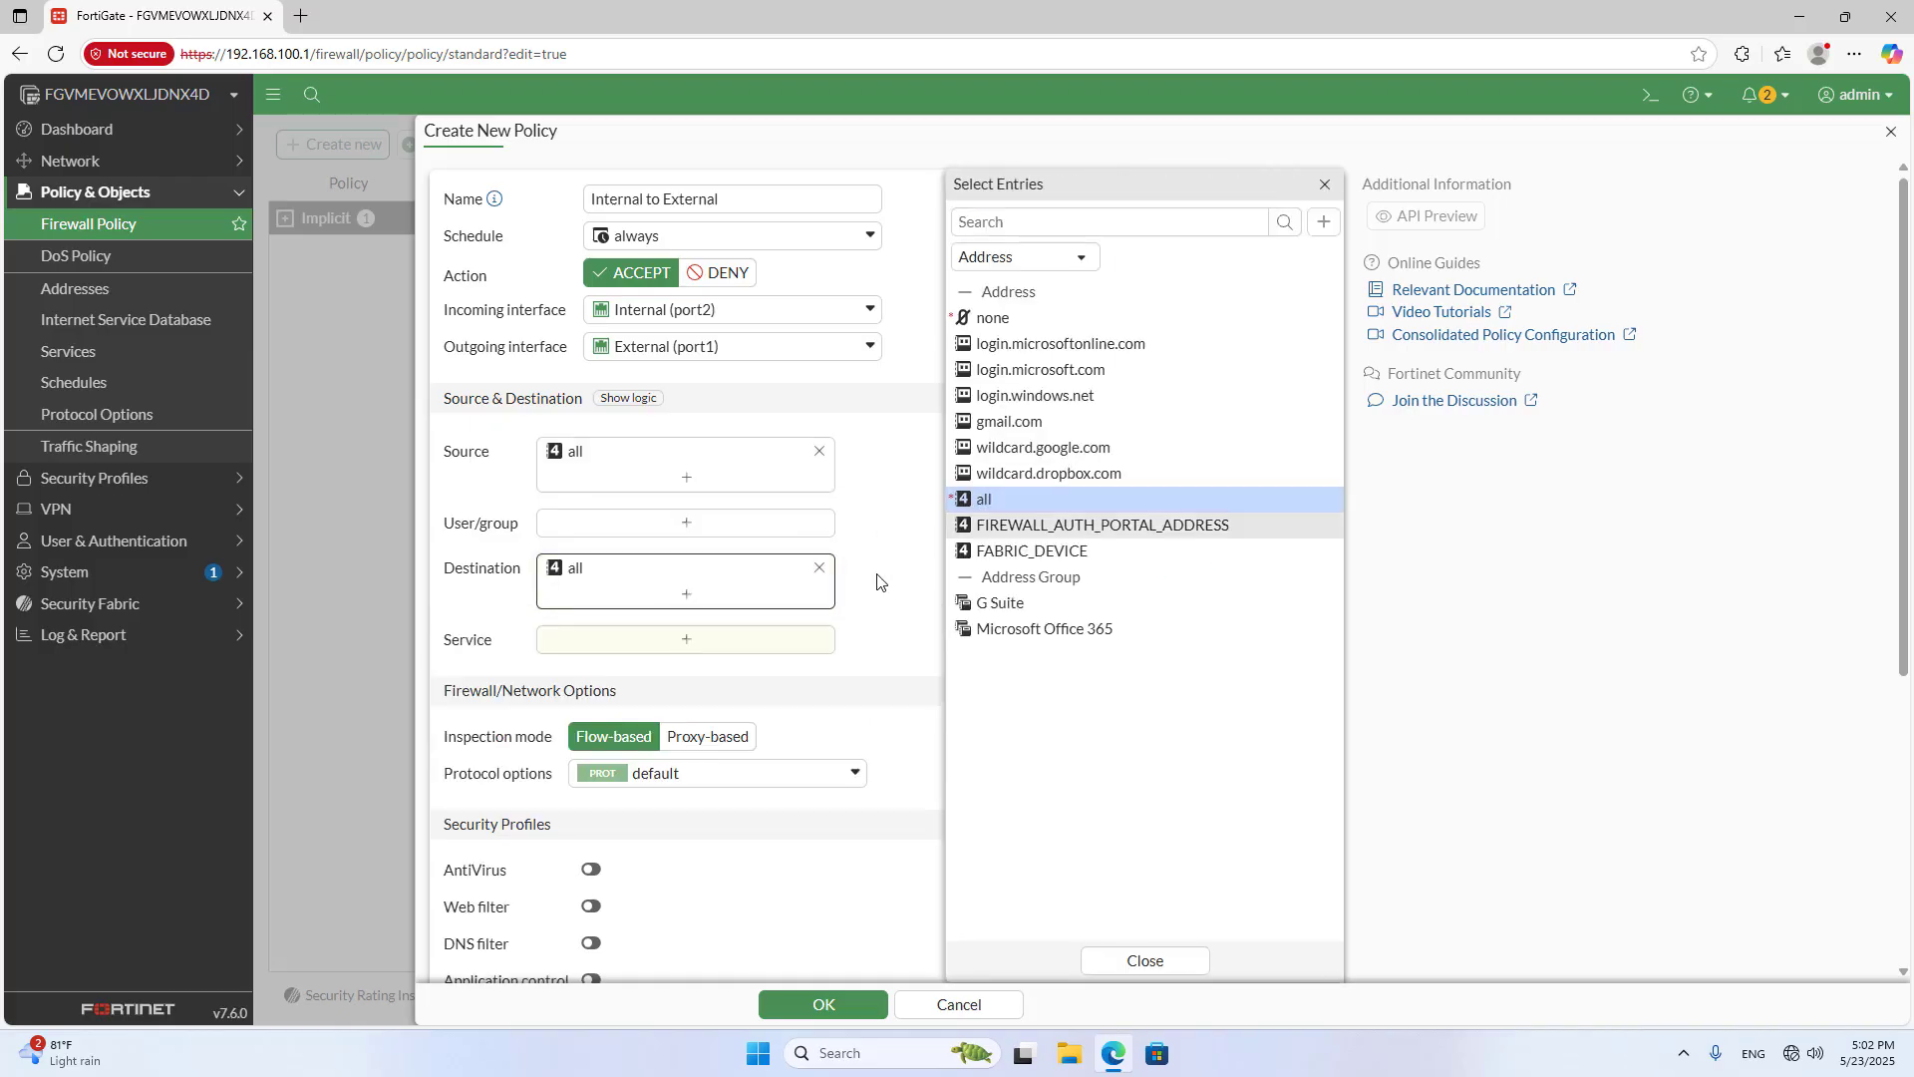
{"action": "left_click", "coordinate": [686, 644]}
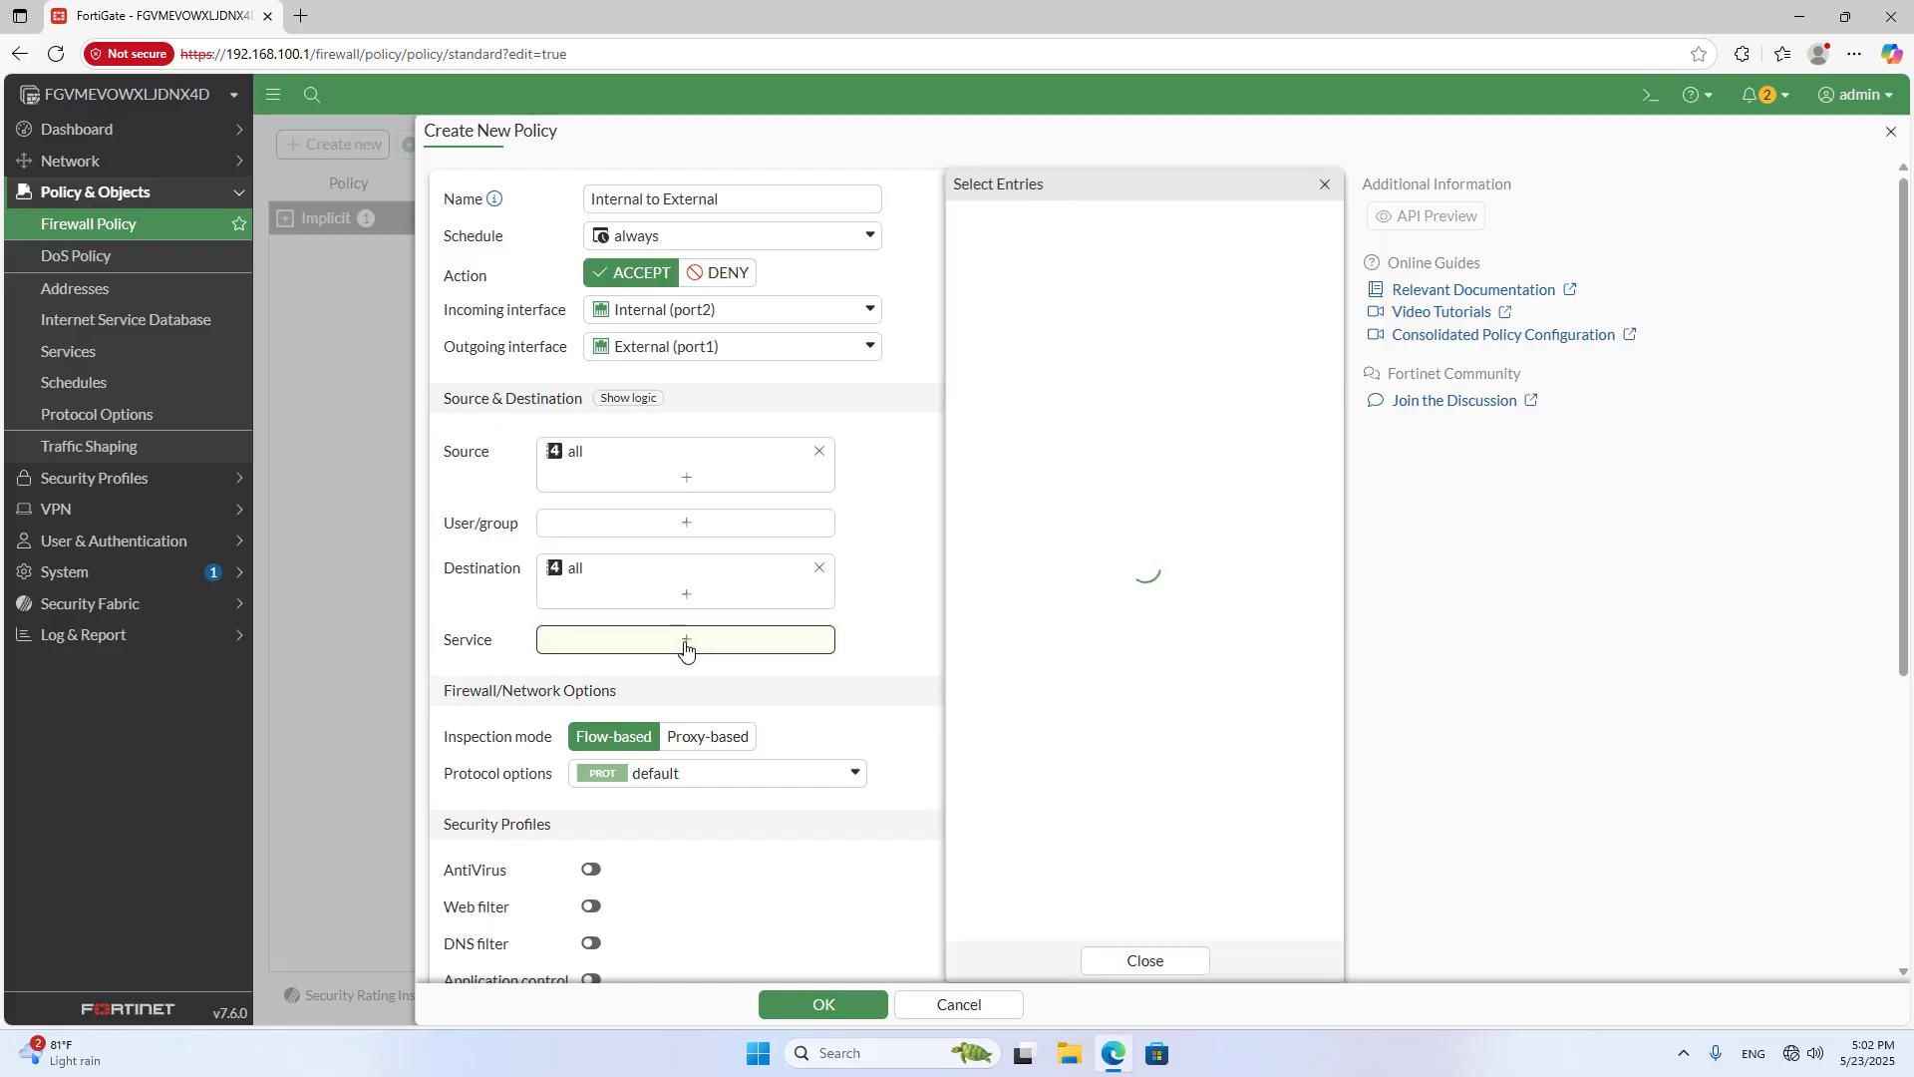
{"action": "left_click", "coordinate": [984, 345]}
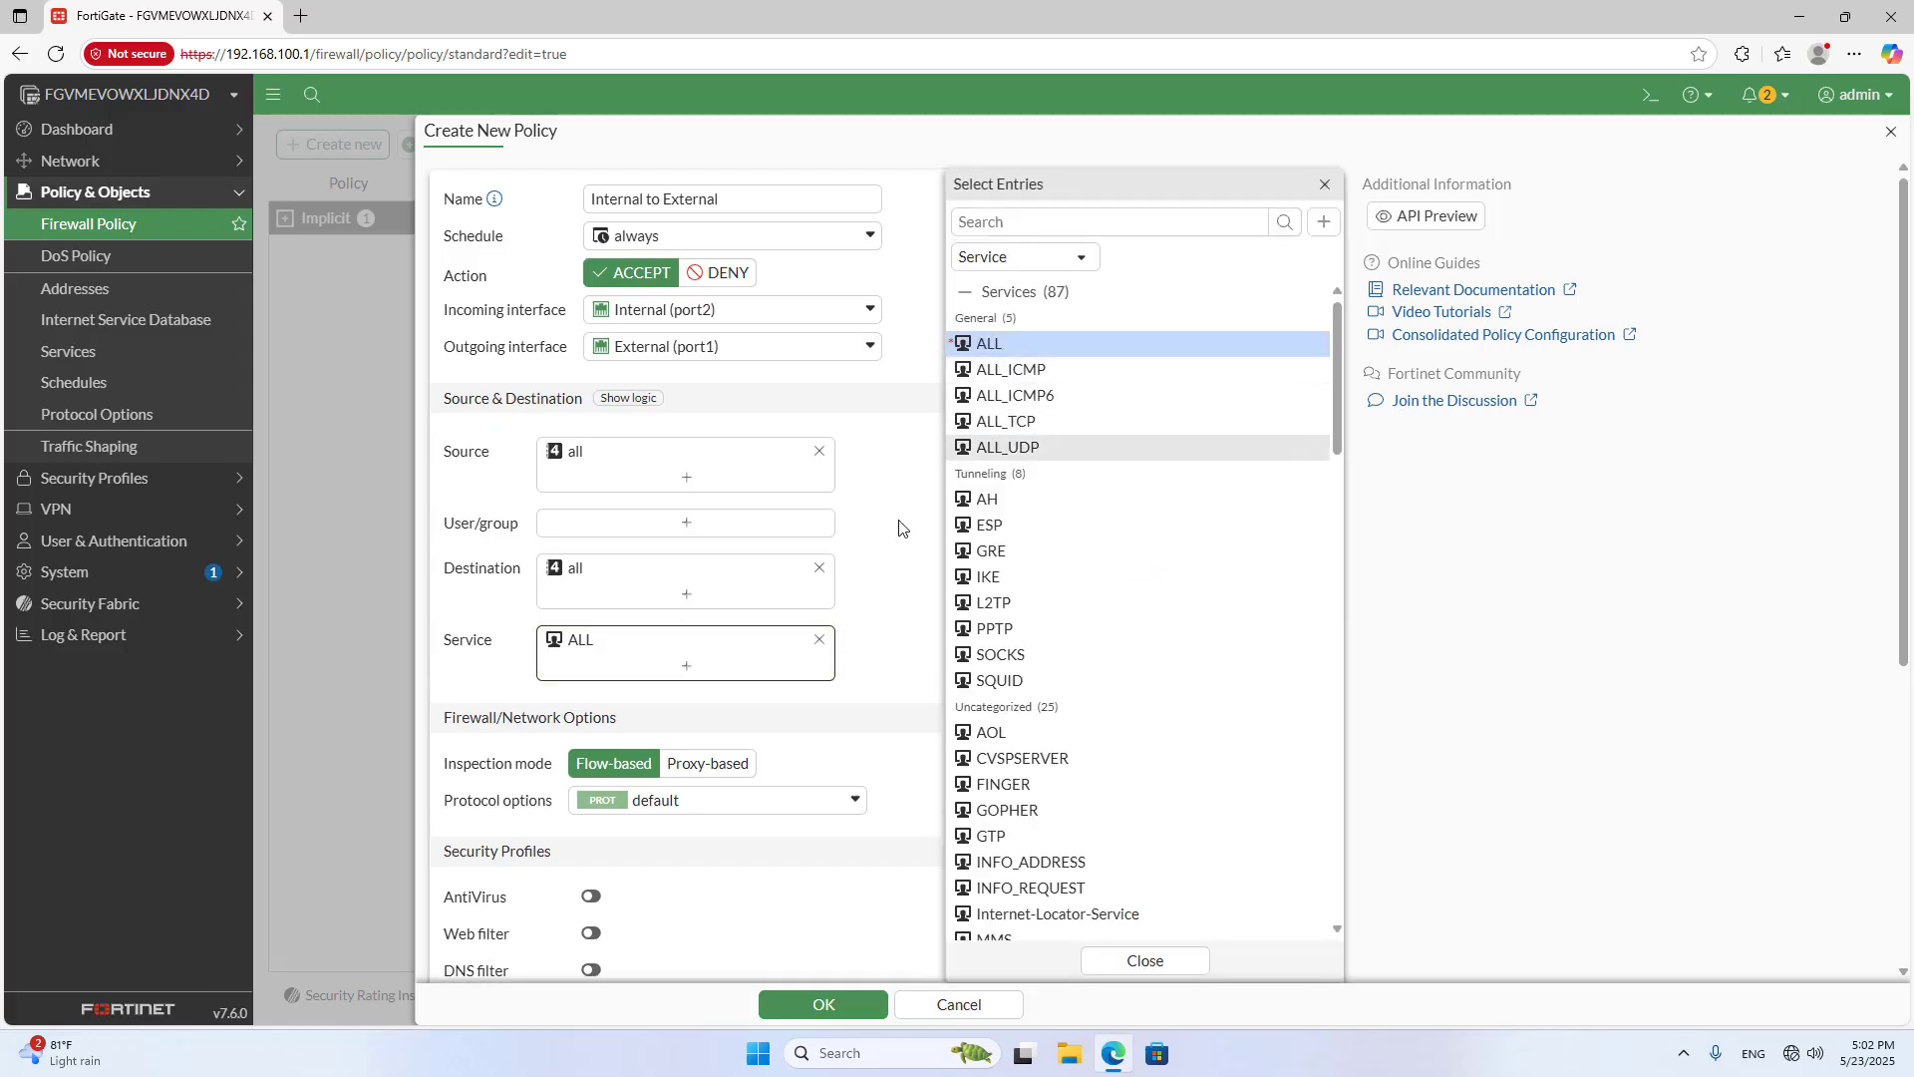
{"action": "left_click", "coordinate": [903, 526]}
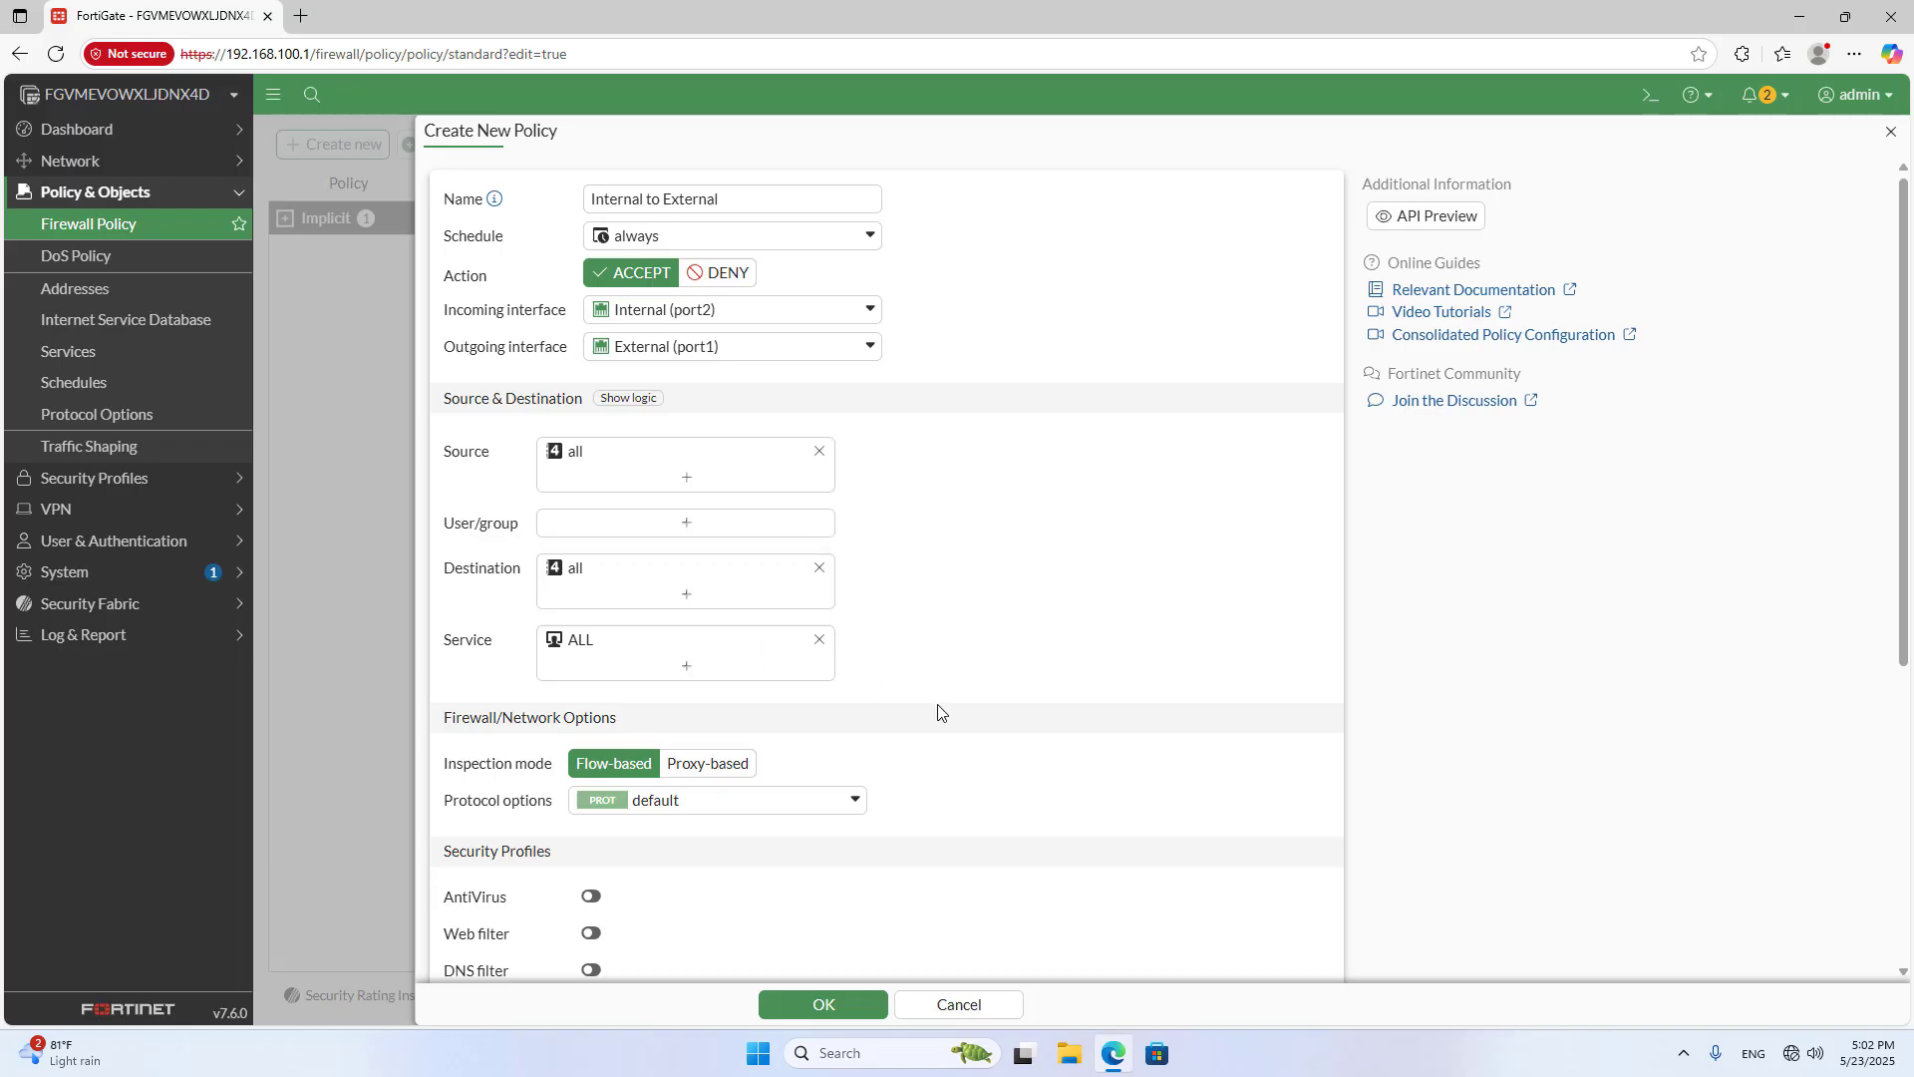
{"action": "left_click", "coordinate": [829, 999]}
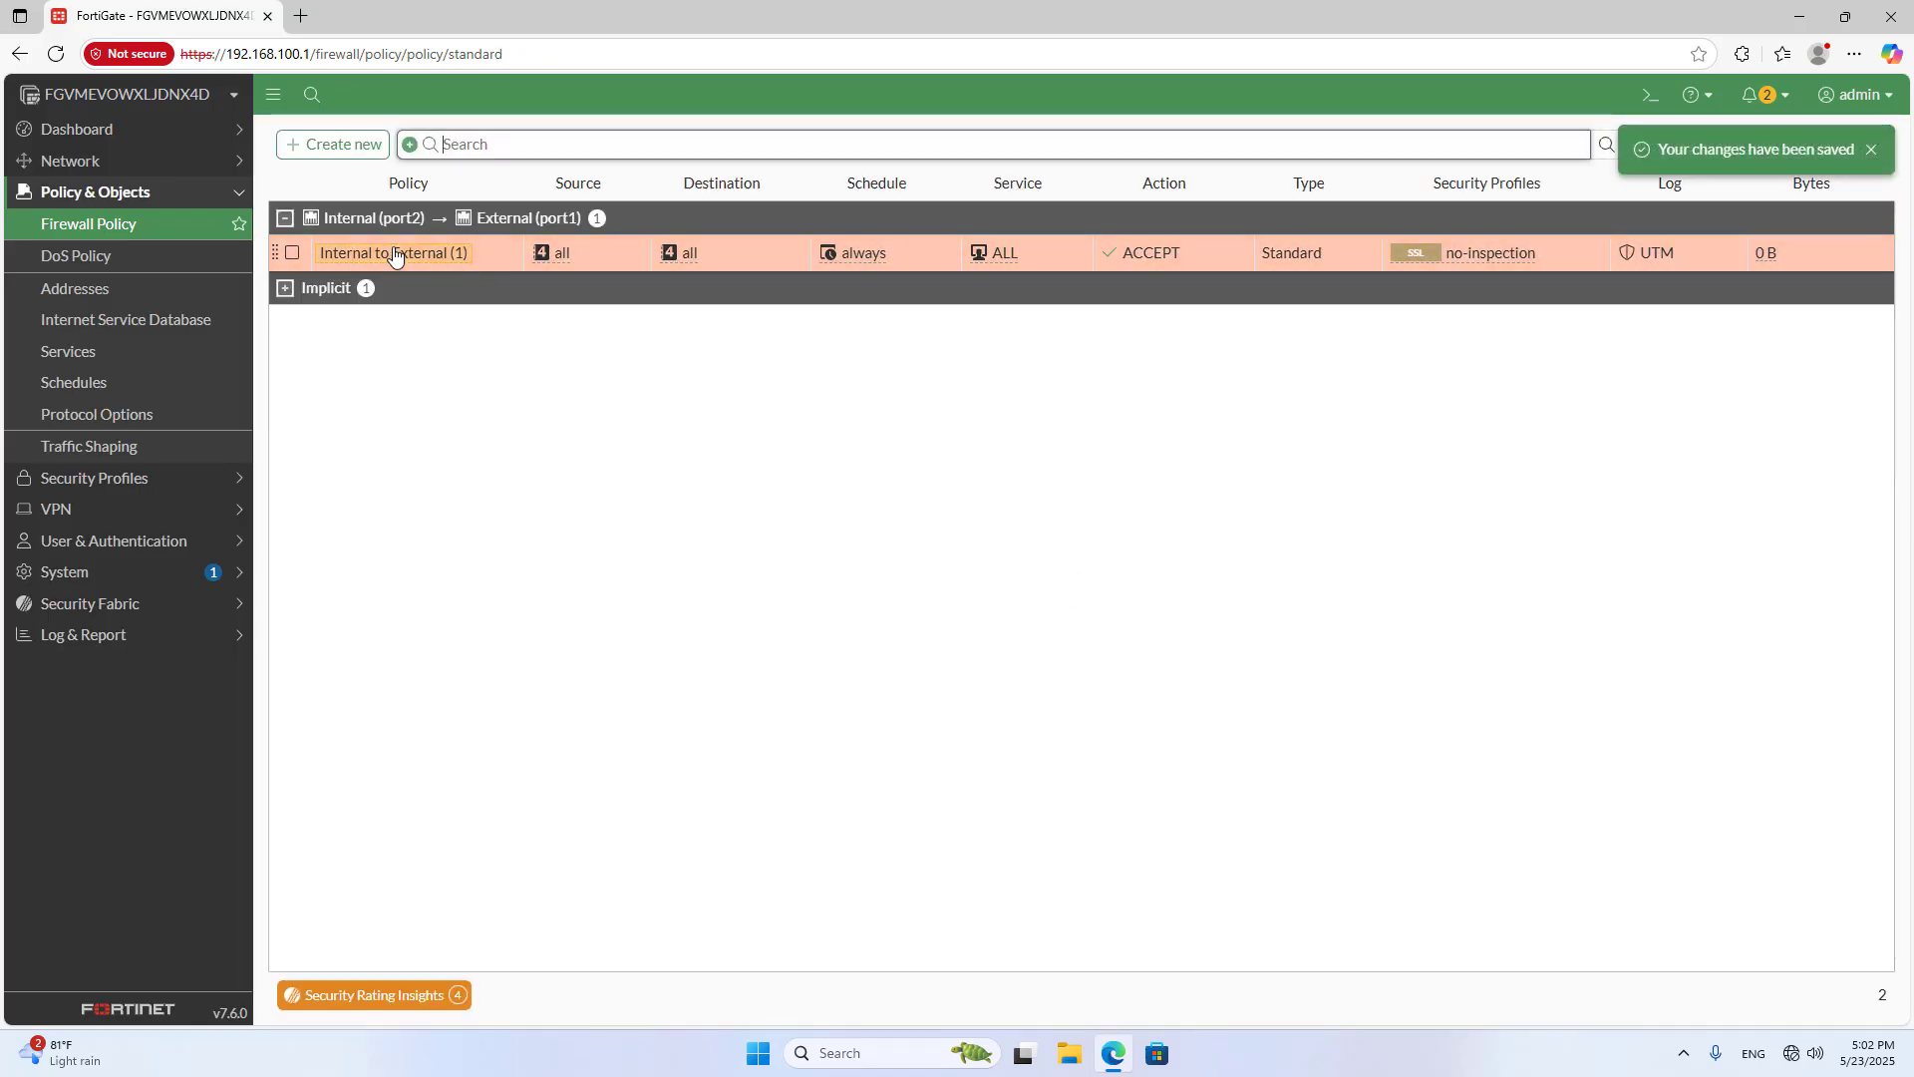
- Create a policy named External to Internal, incoming External (port1), outgoing Internal (port2)
{"action": "left_click", "coordinate": [344, 146]}
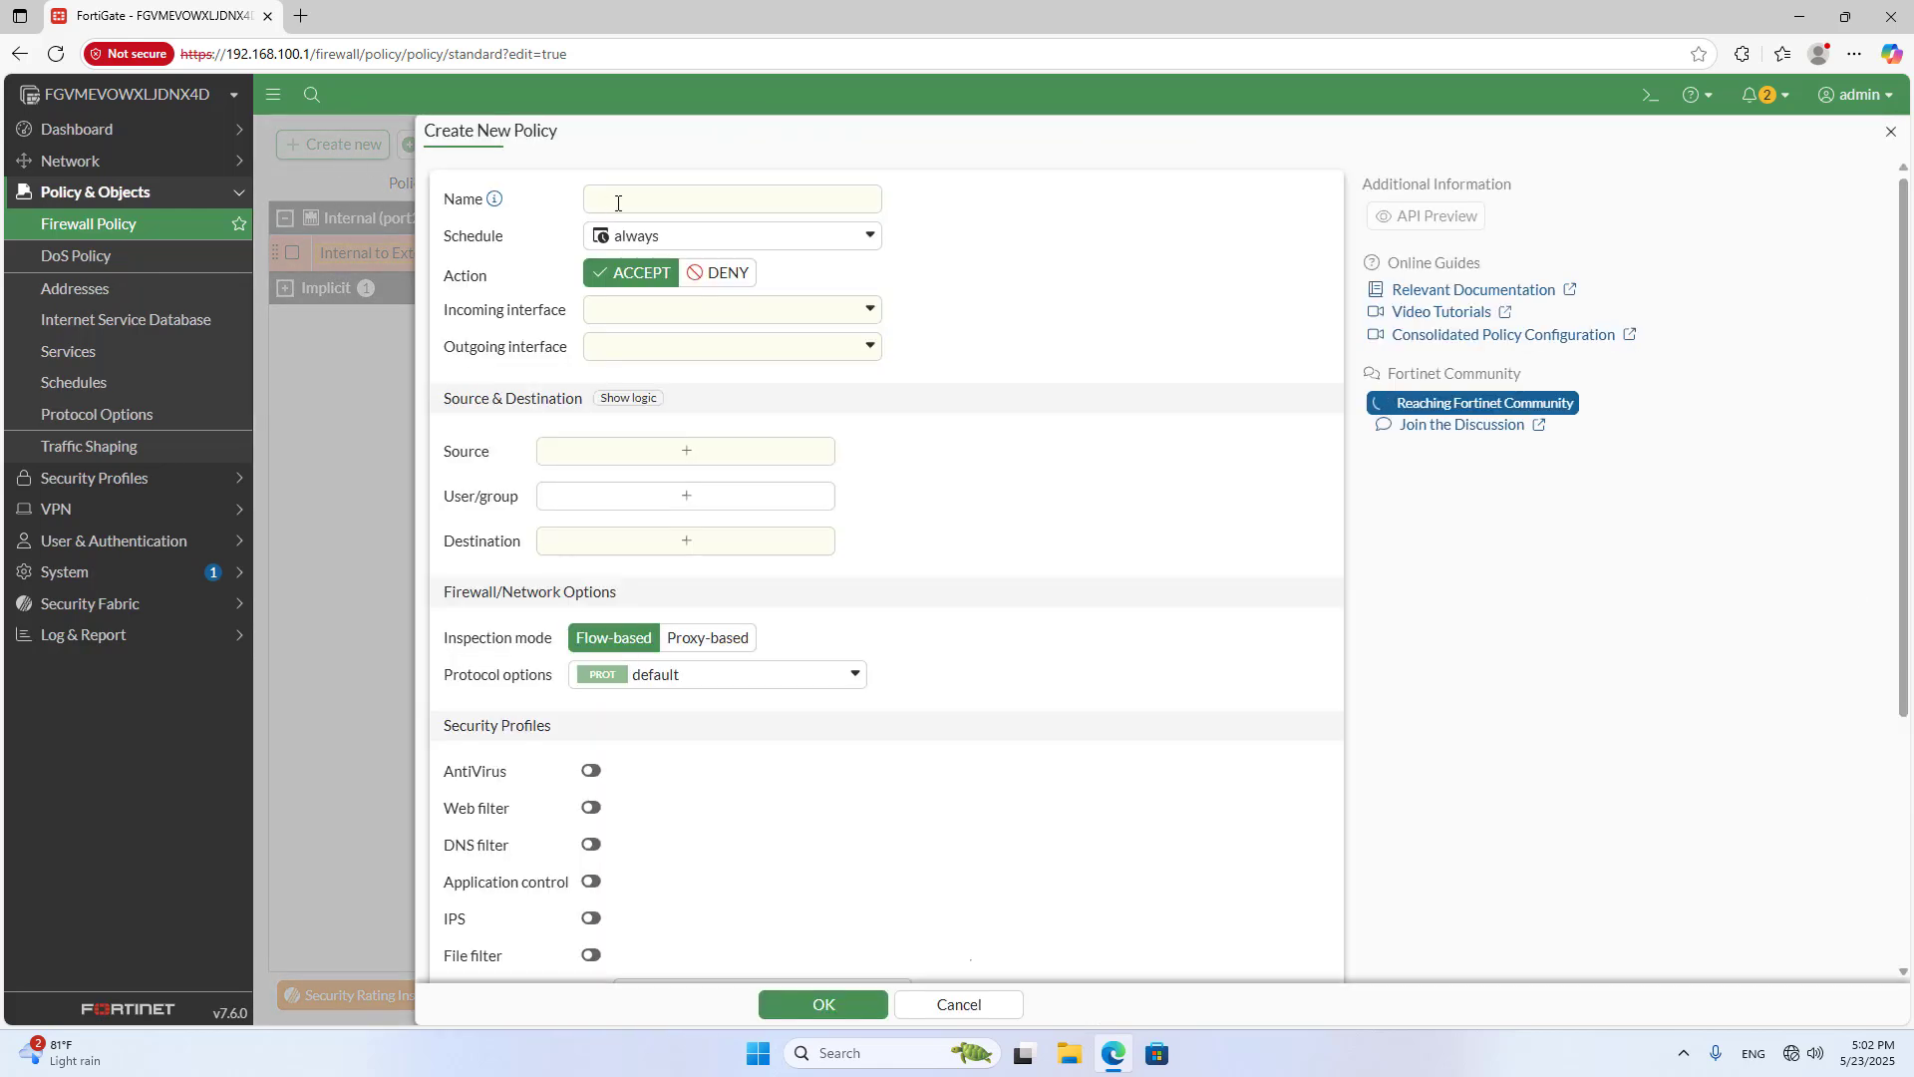
{"action": "left_click", "coordinate": [619, 200]}
{"action": "type", "text": "E"}
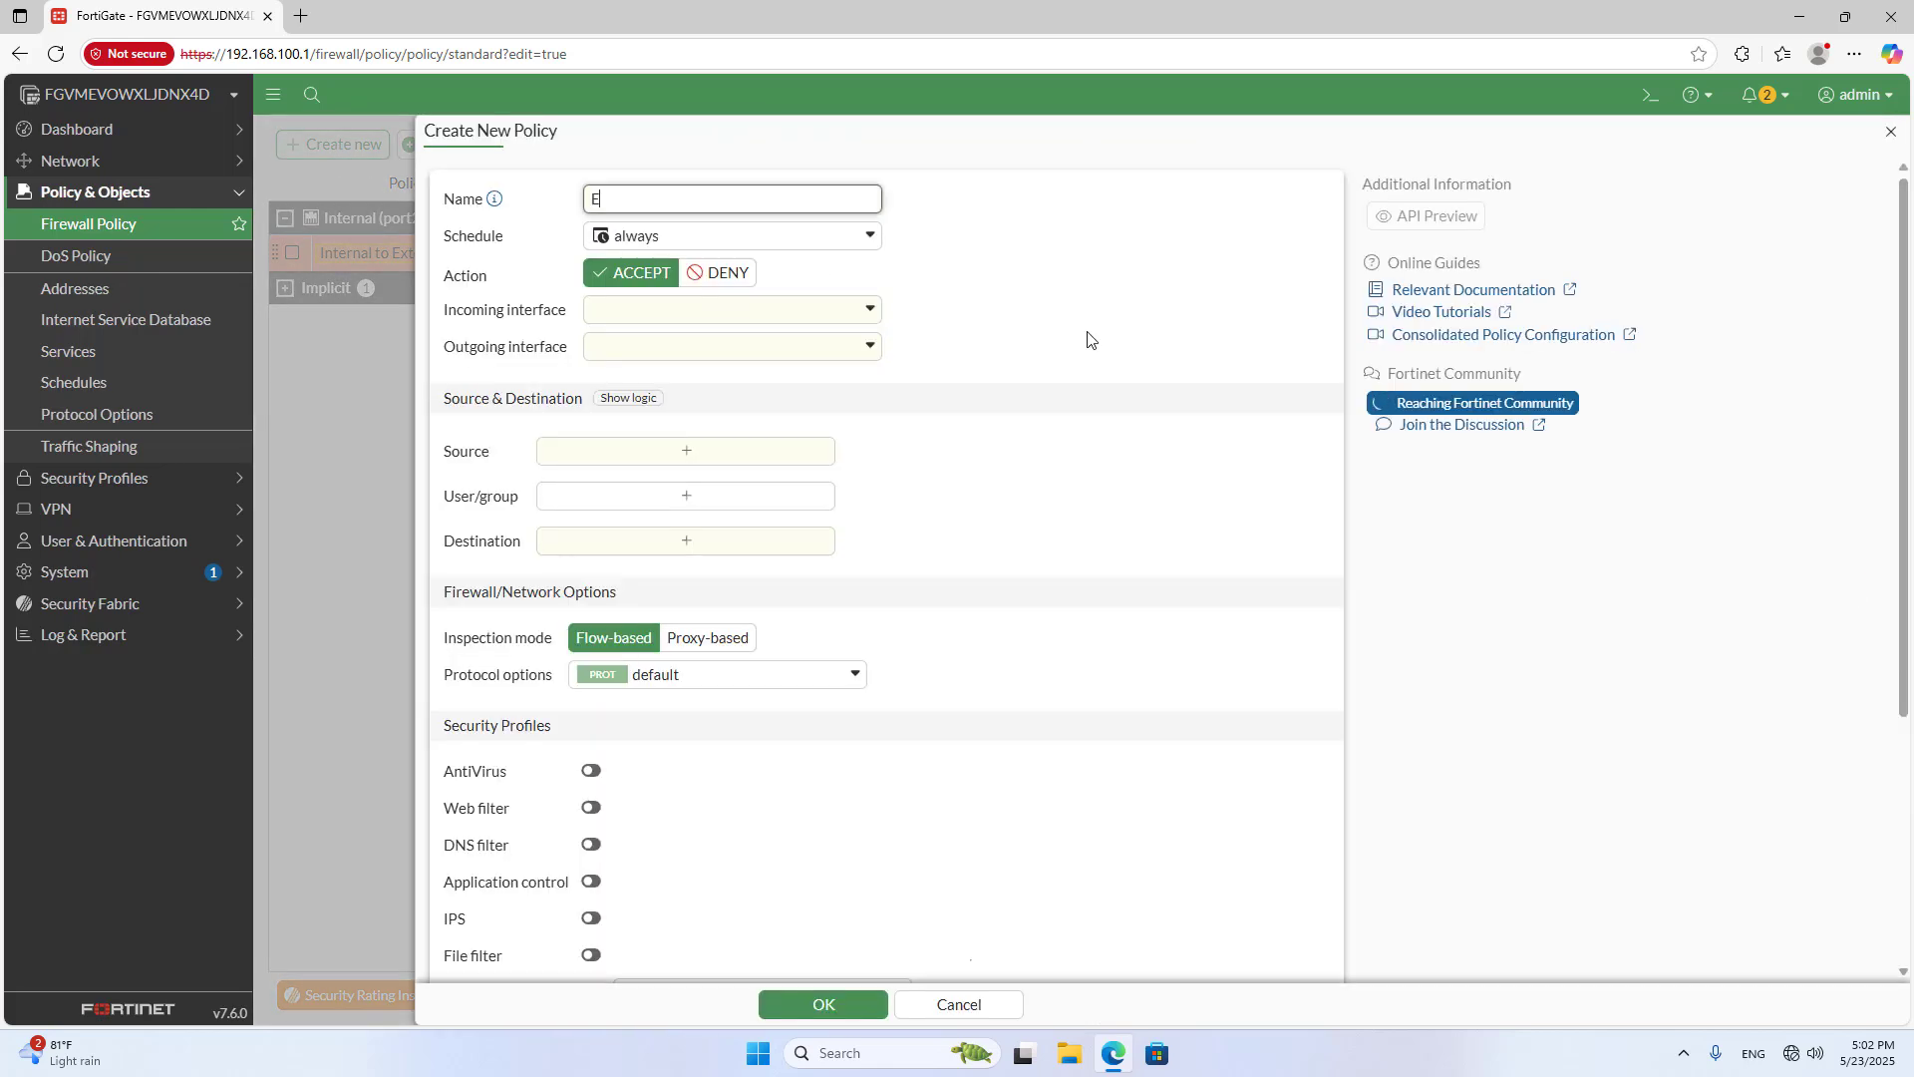
{"action": "type", "text": "xternal to Internal"}
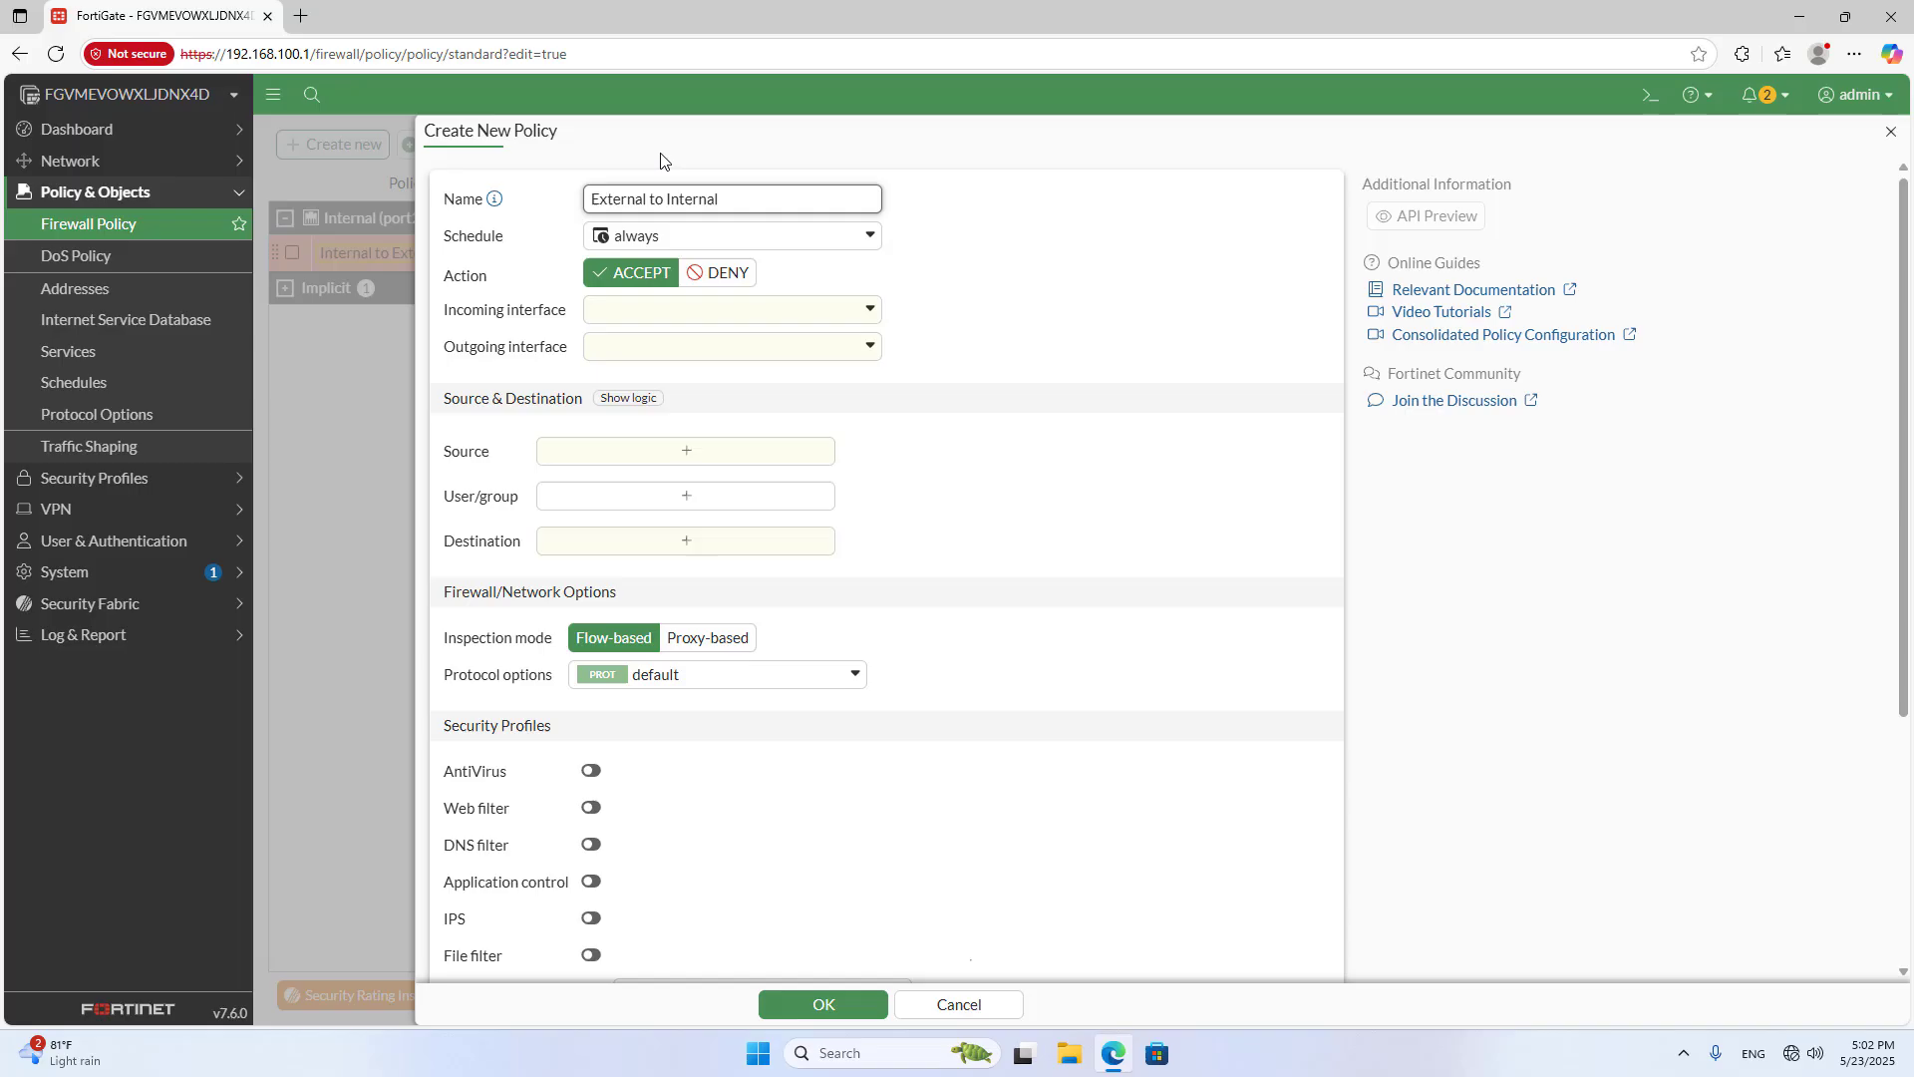
{"action": "left_click_drag", "start_coordinate": [739, 197], "coordinate": [589, 190]}
{"action": "left_click", "coordinate": [808, 311]}
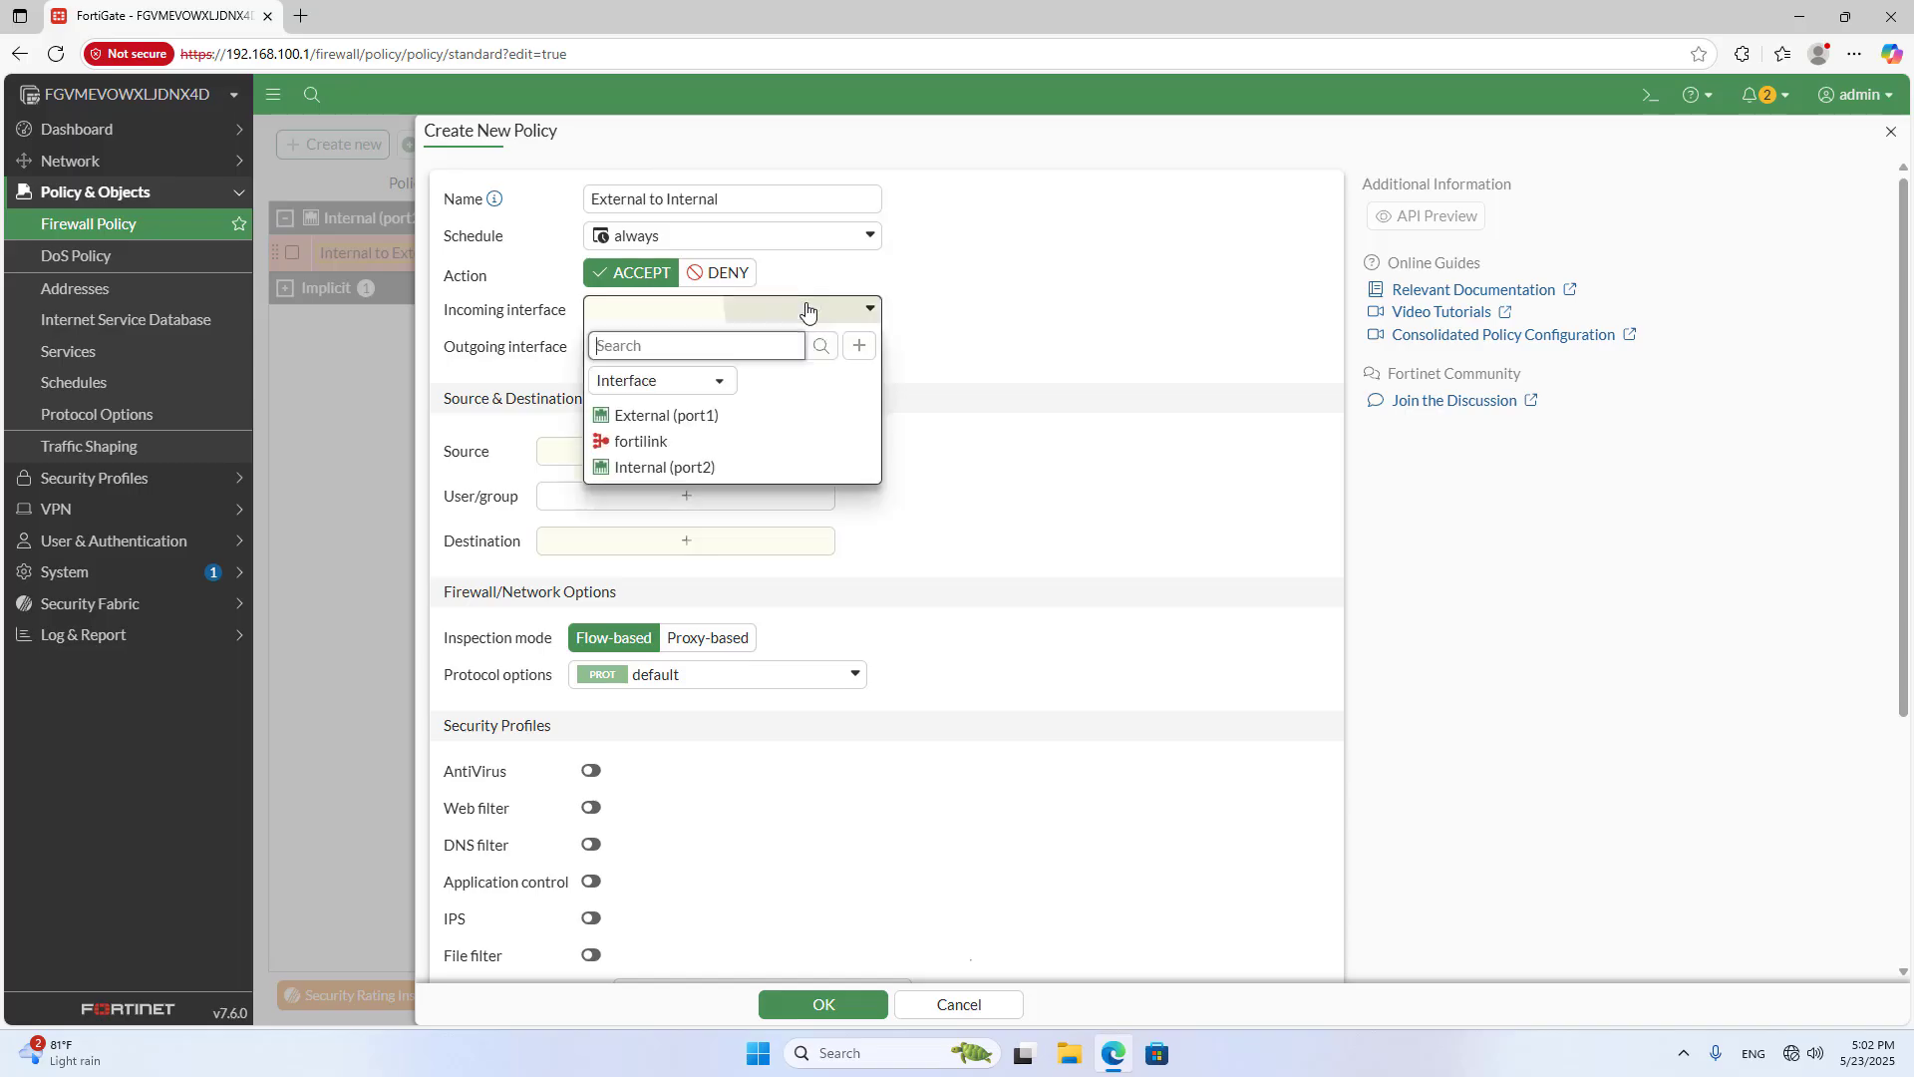
{"action": "left_click", "coordinate": [700, 417]}
{"action": "left_click", "coordinate": [748, 359]}
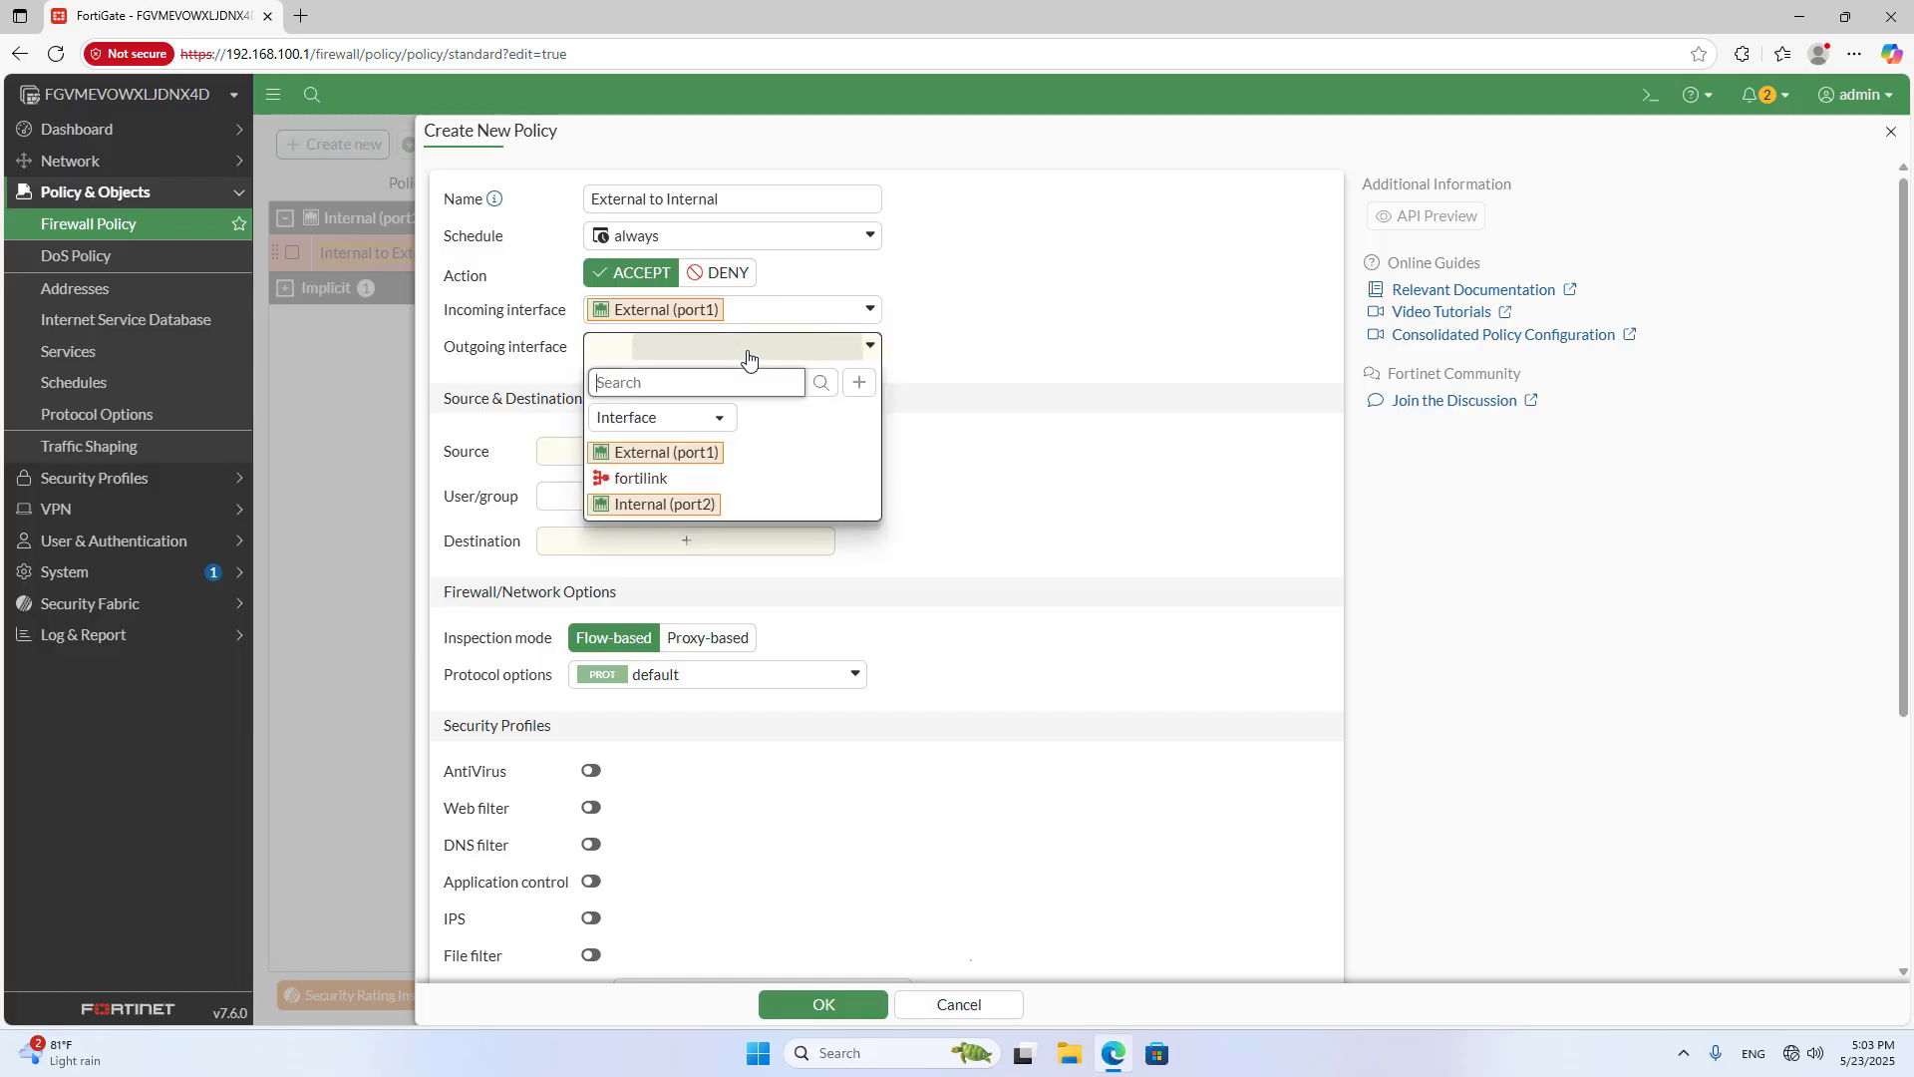
{"action": "left_click", "coordinate": [696, 500]}
- Allow all source and destination addresses with ALL services and save the policy
{"action": "left_click", "coordinate": [708, 454]}
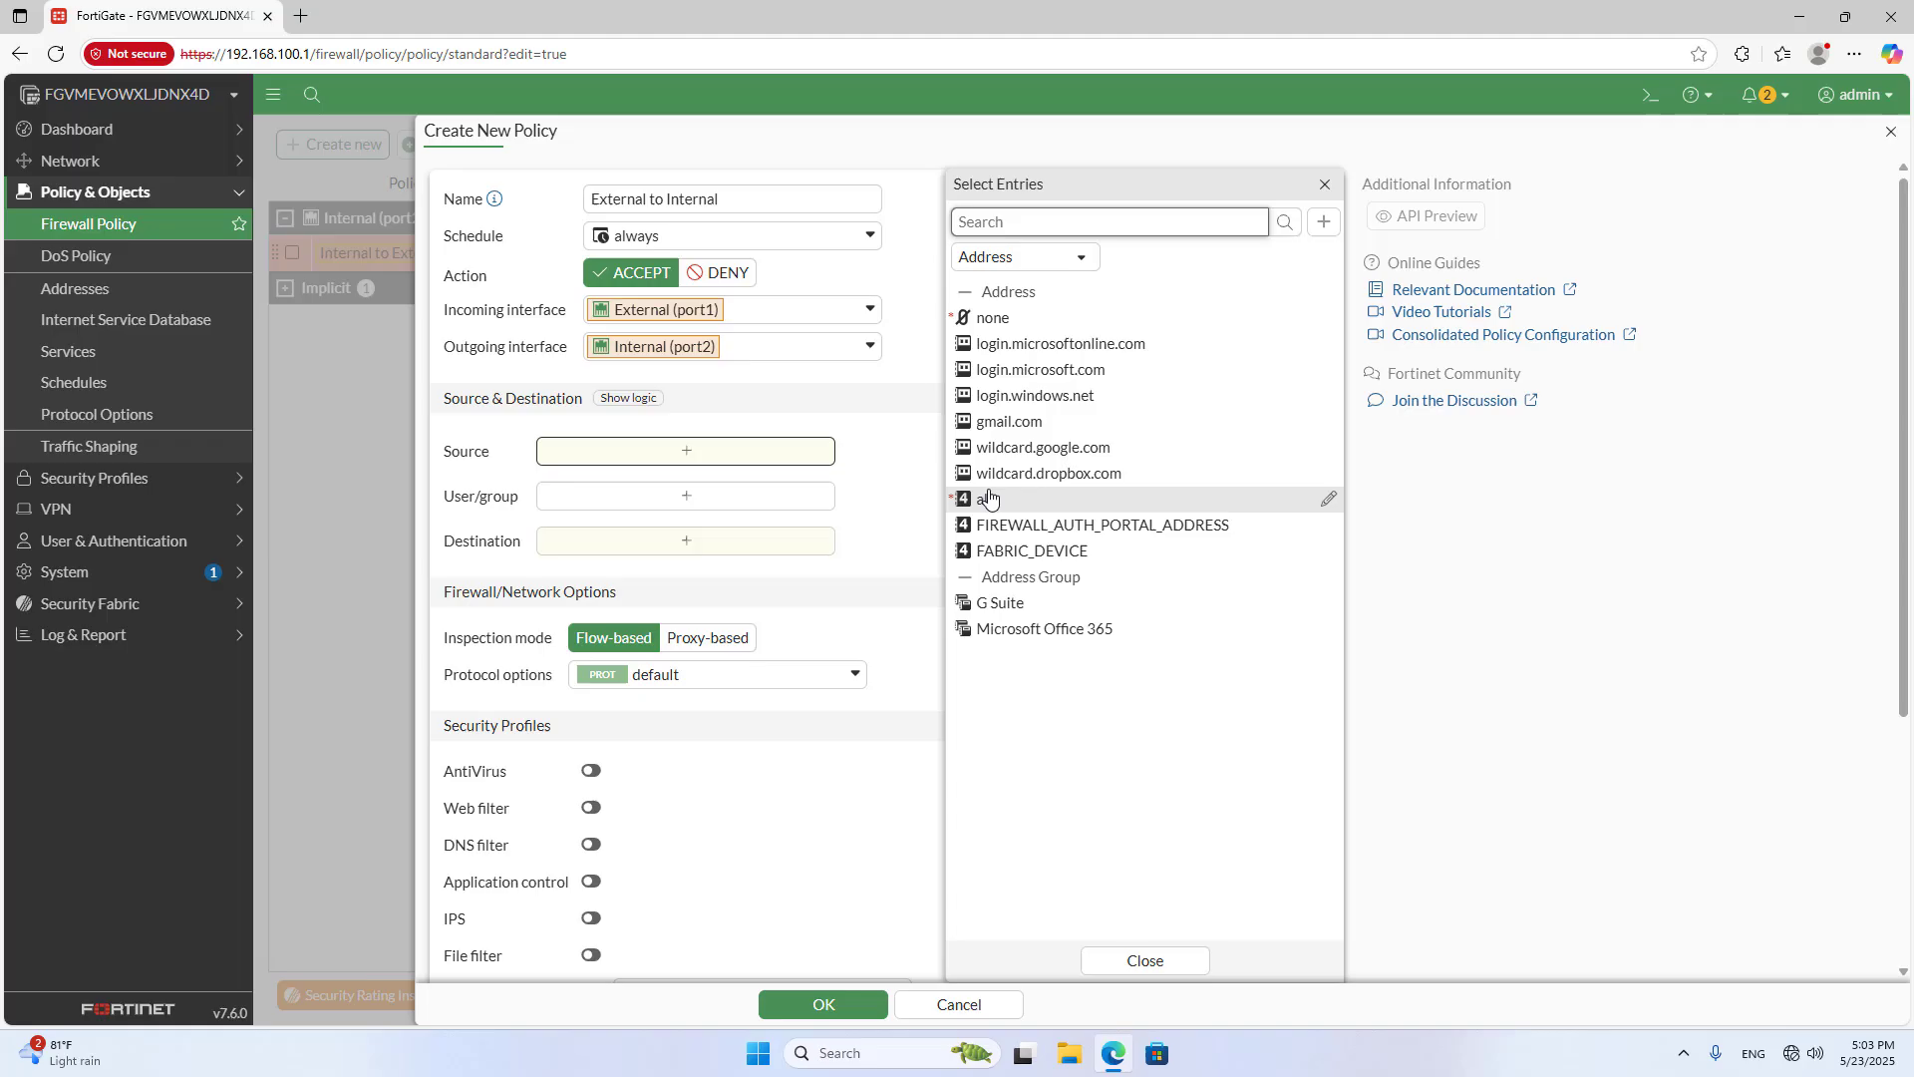
{"action": "left_click", "coordinate": [985, 498]}
{"action": "left_click", "coordinate": [771, 567]}
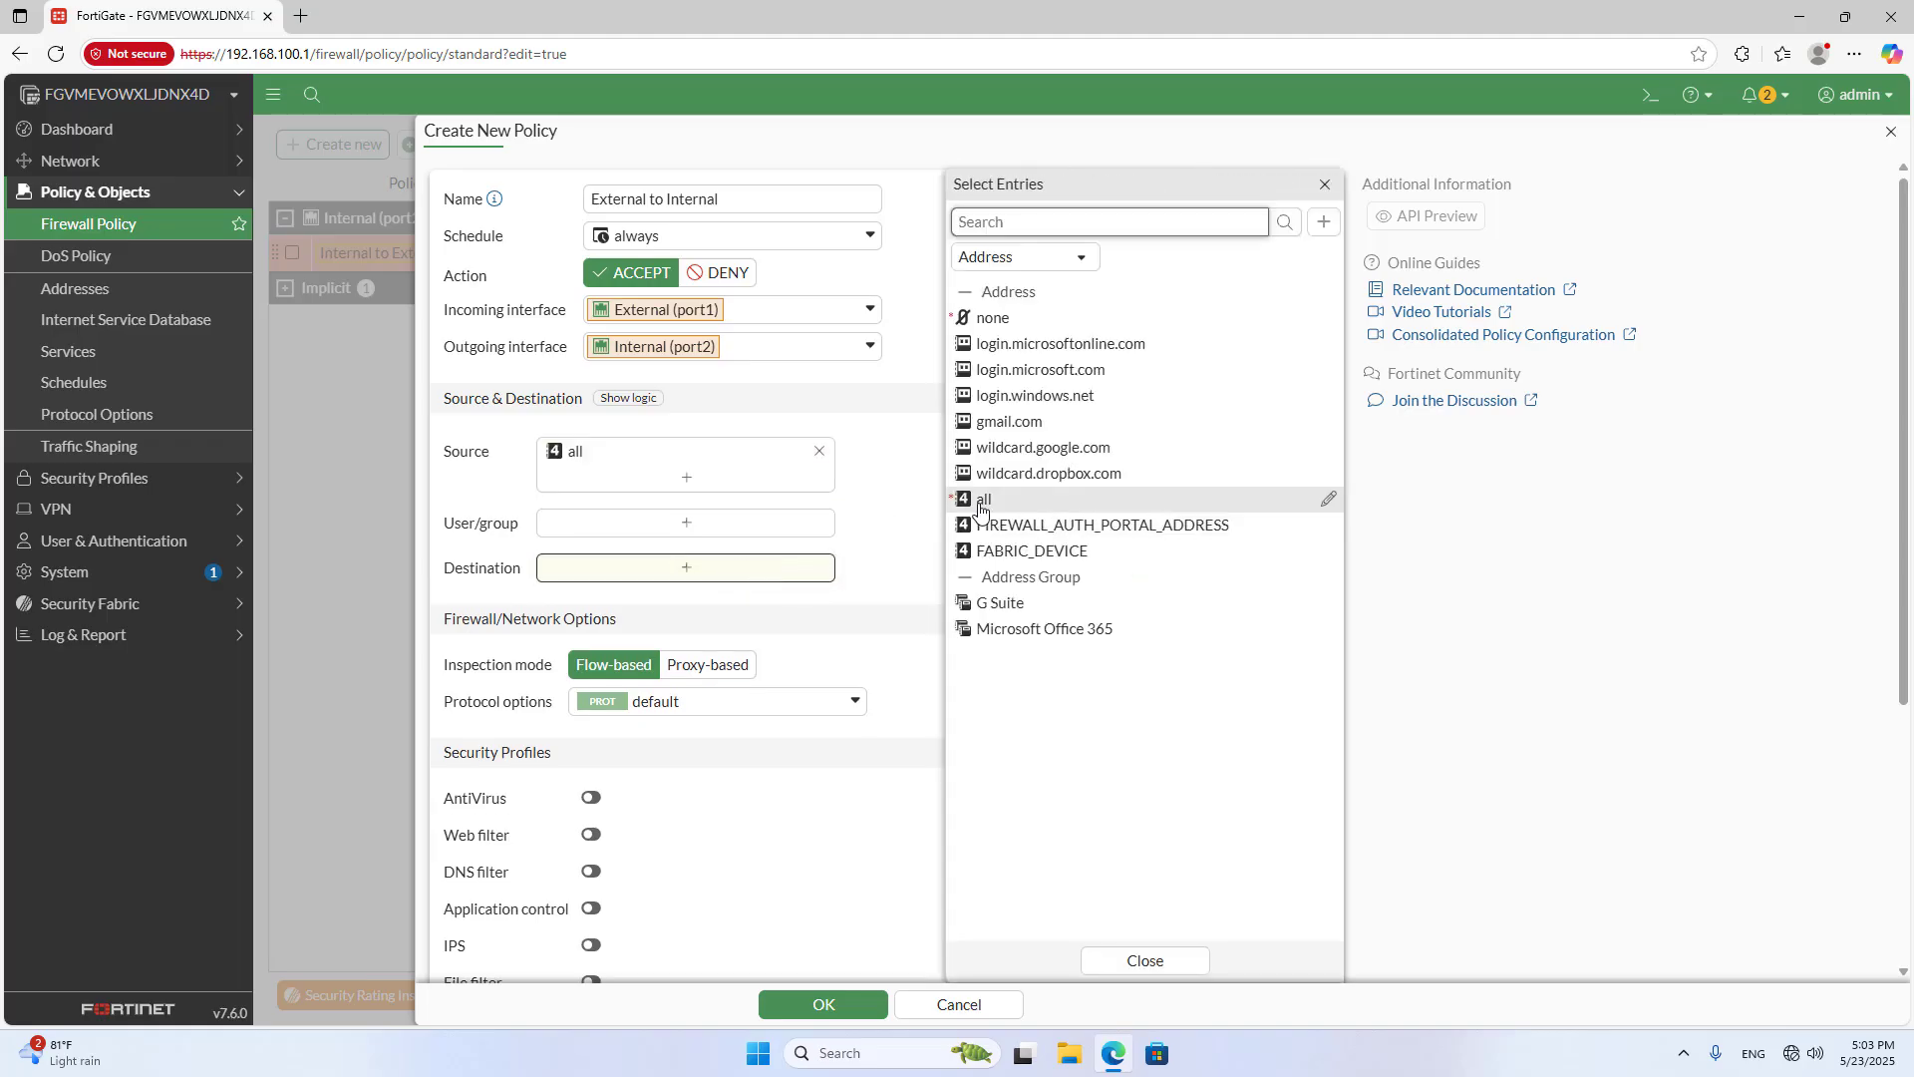
{"action": "left_click", "coordinate": [982, 500]}
{"action": "left_click", "coordinate": [718, 646]}
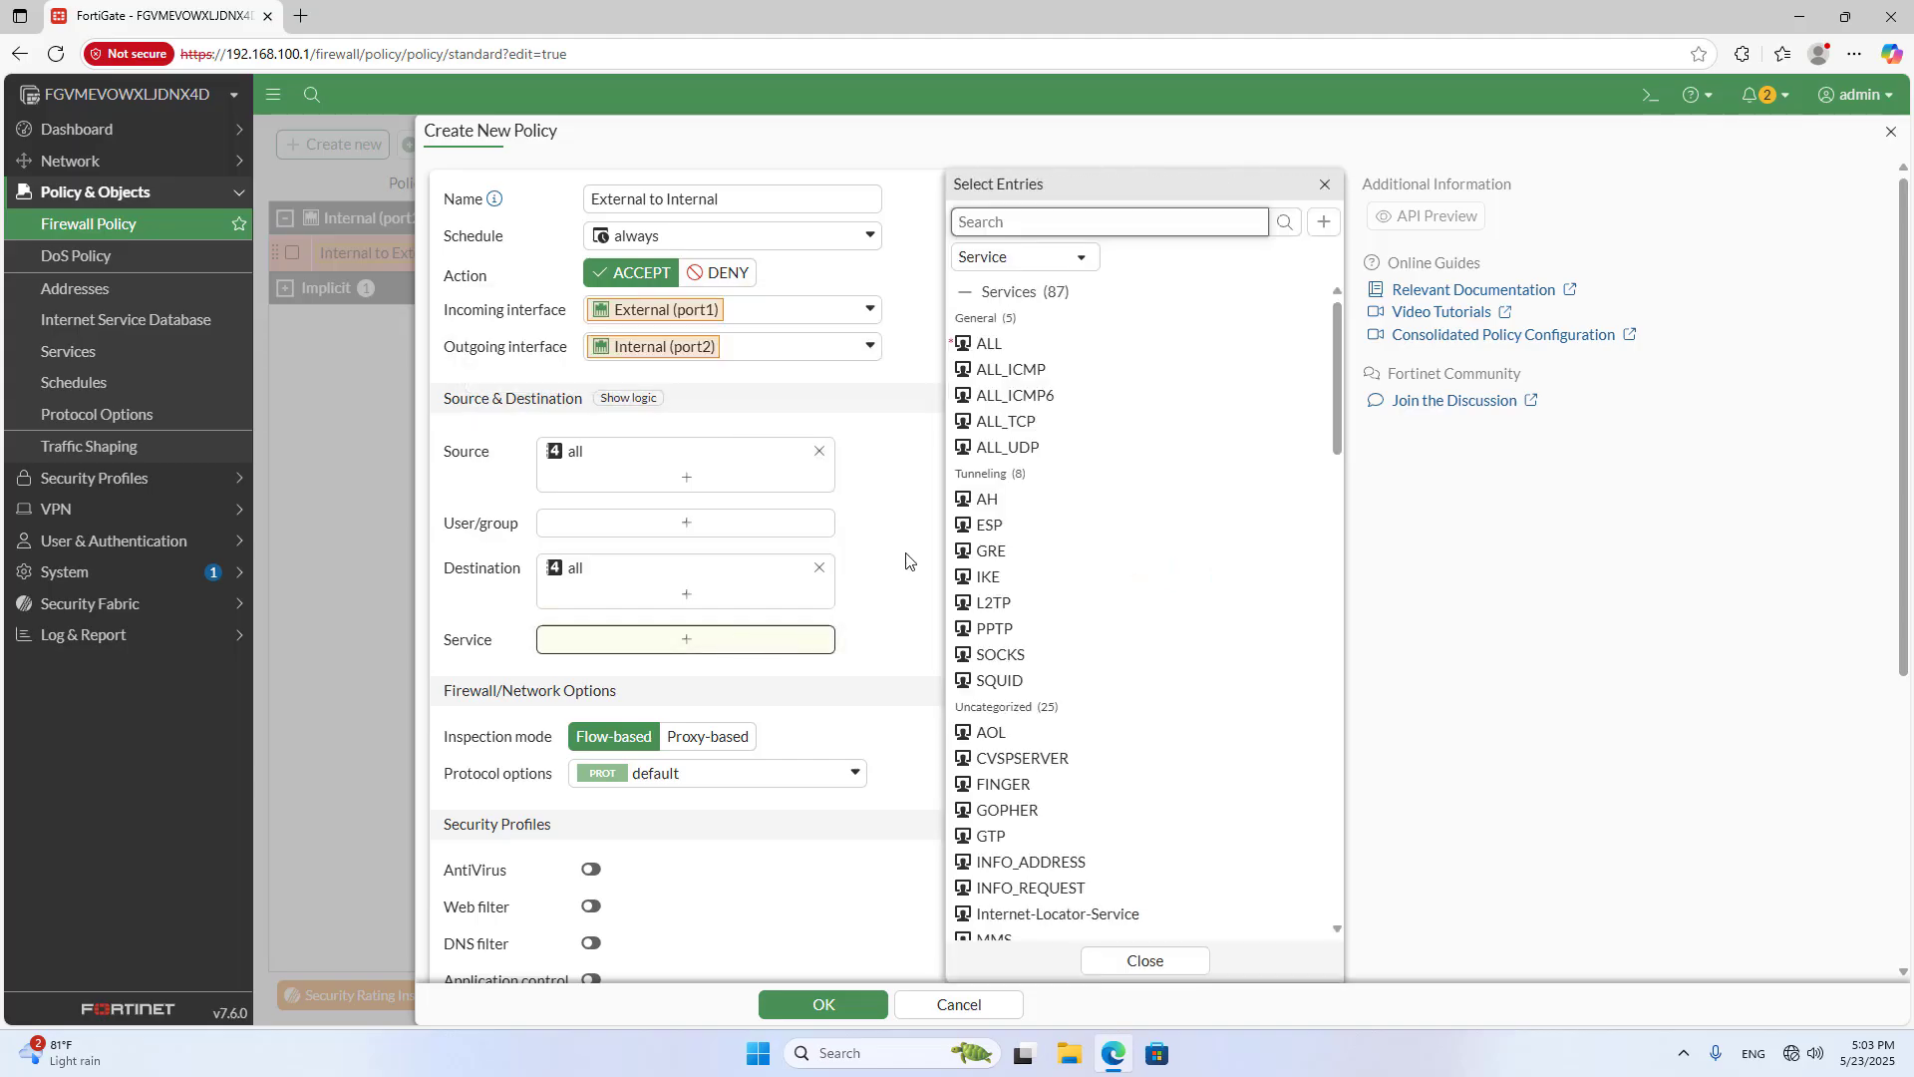
{"action": "left_click", "coordinate": [987, 343]}
{"action": "left_click", "coordinate": [902, 541]}
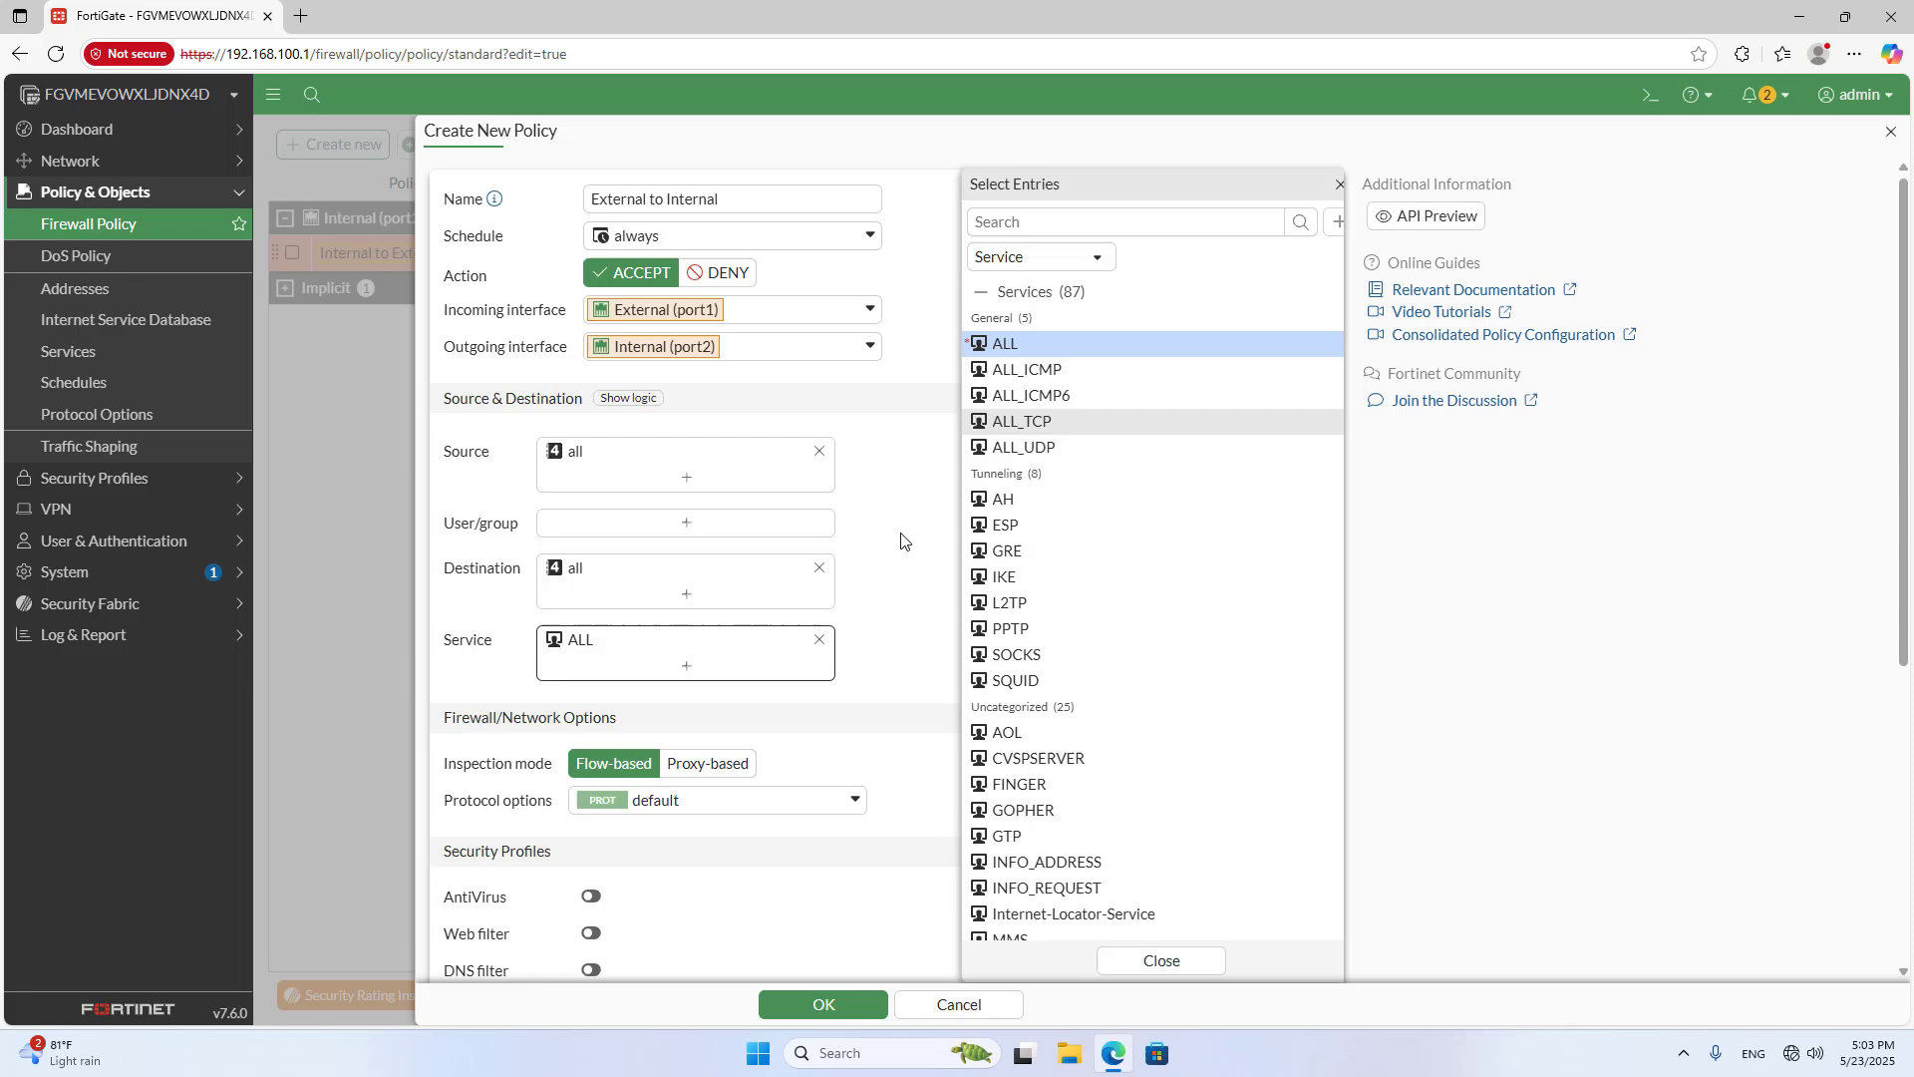
{"action": "left_click", "coordinate": [868, 1007]}
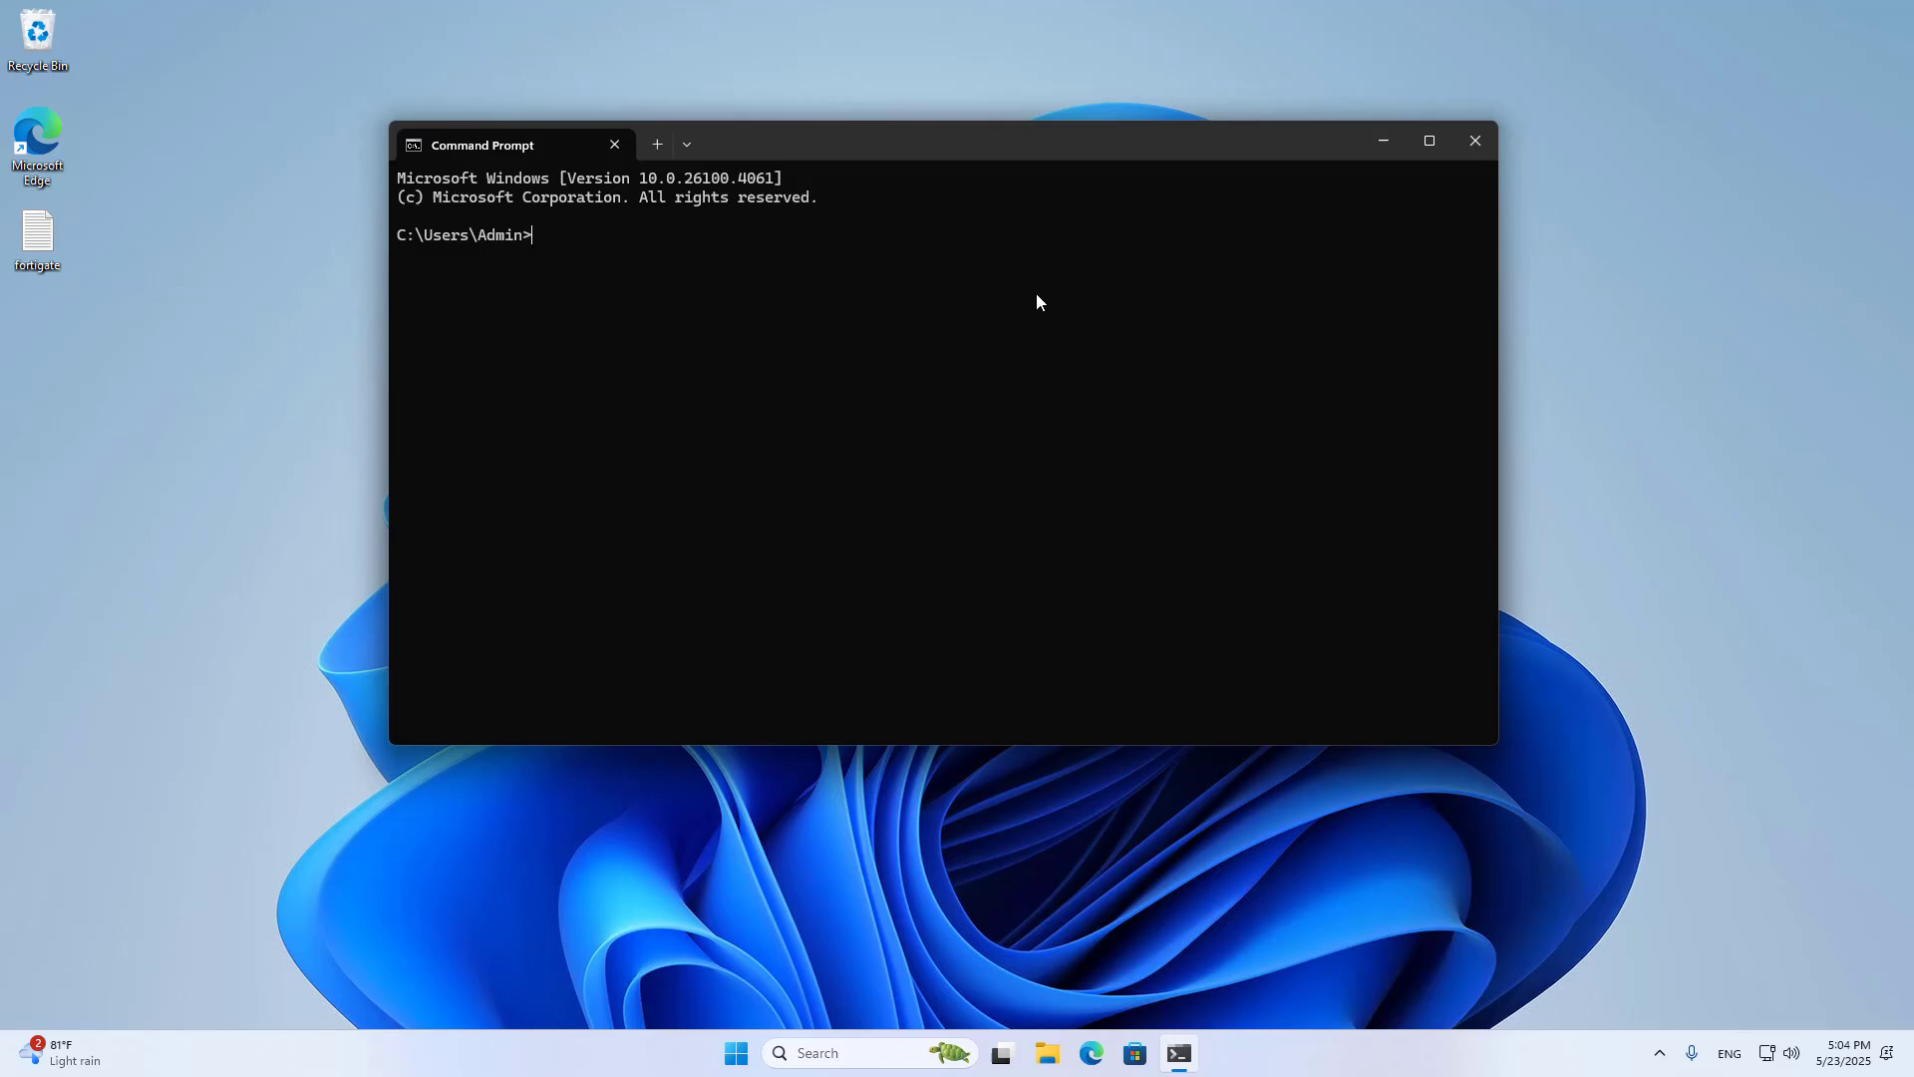
{"action": "type", "text": "ipconfig"}
- Run ipconfig to check 192.168.0.181 and gateway 192.168.0.1, then ping google.com
{"action": "key", "text": "Return"}
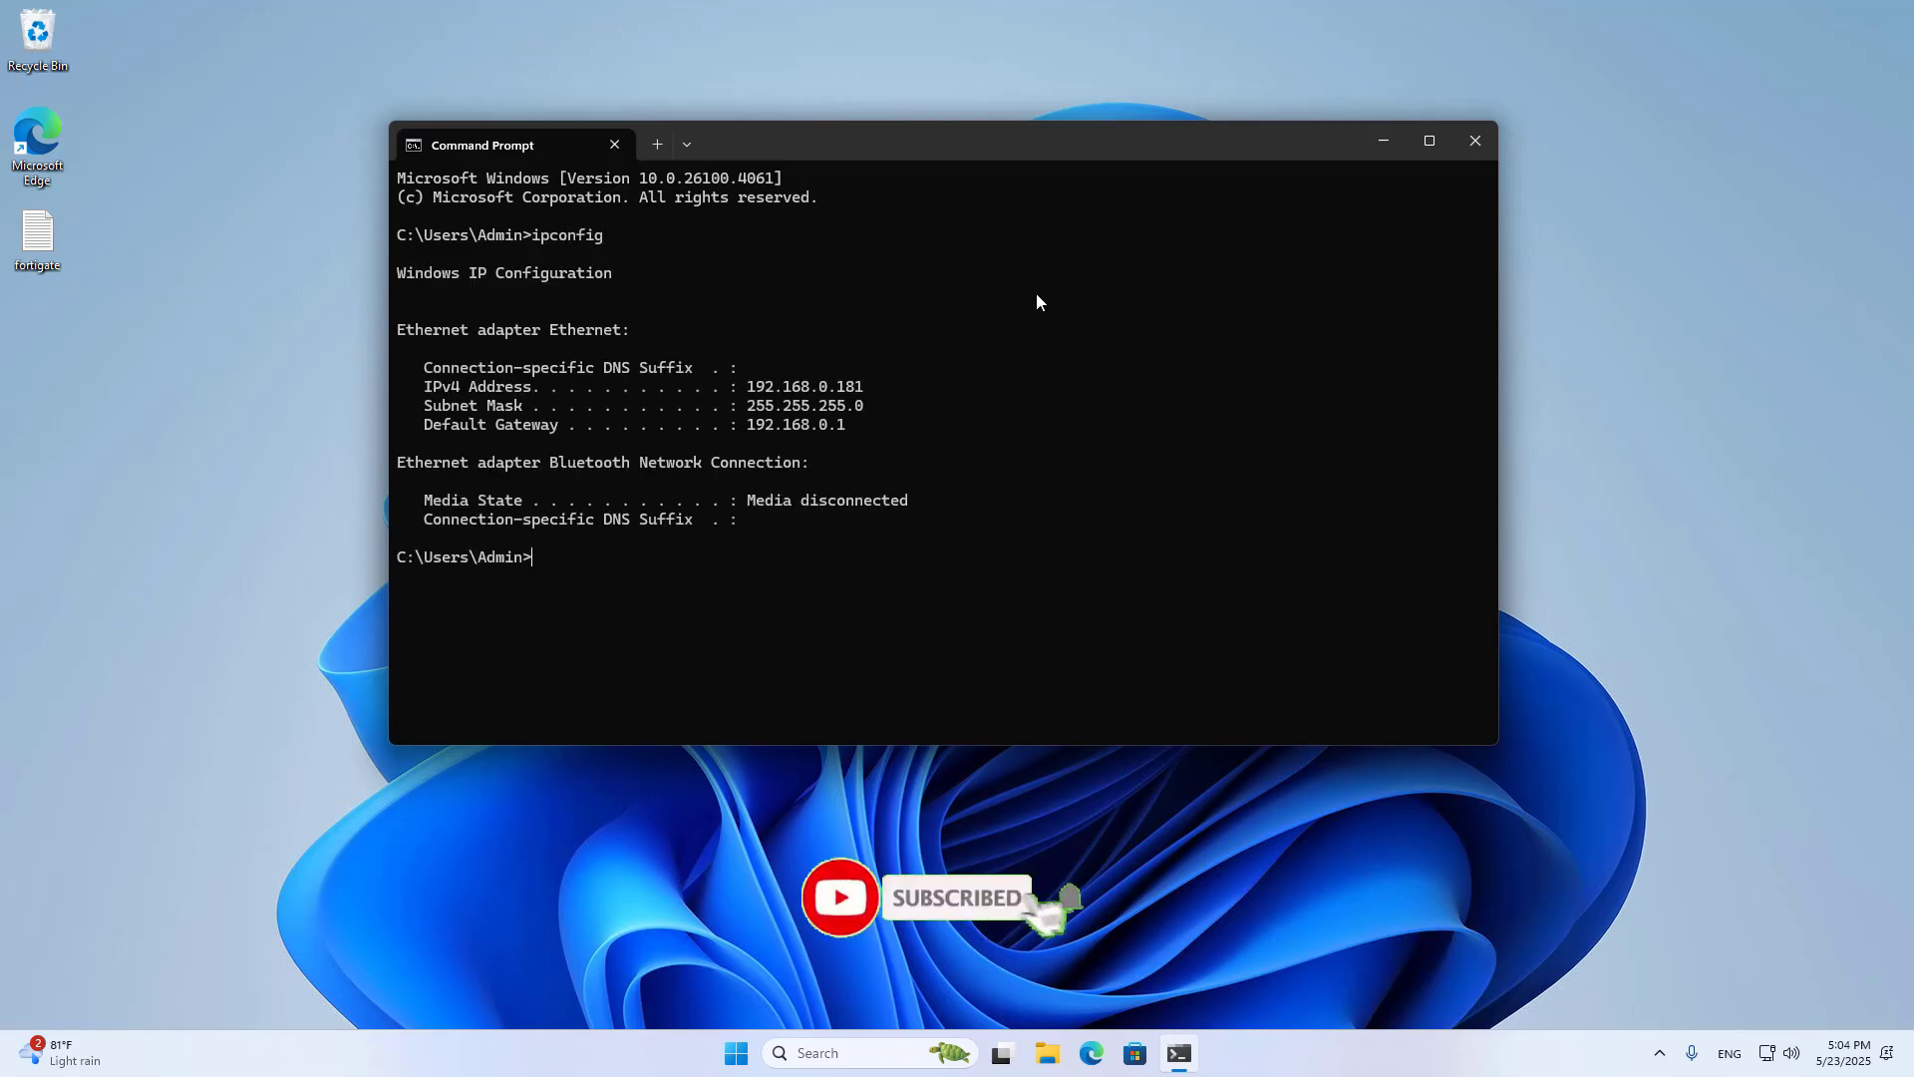
{"action": "left_click_drag", "start_coordinate": [745, 387], "coordinate": [848, 427]}
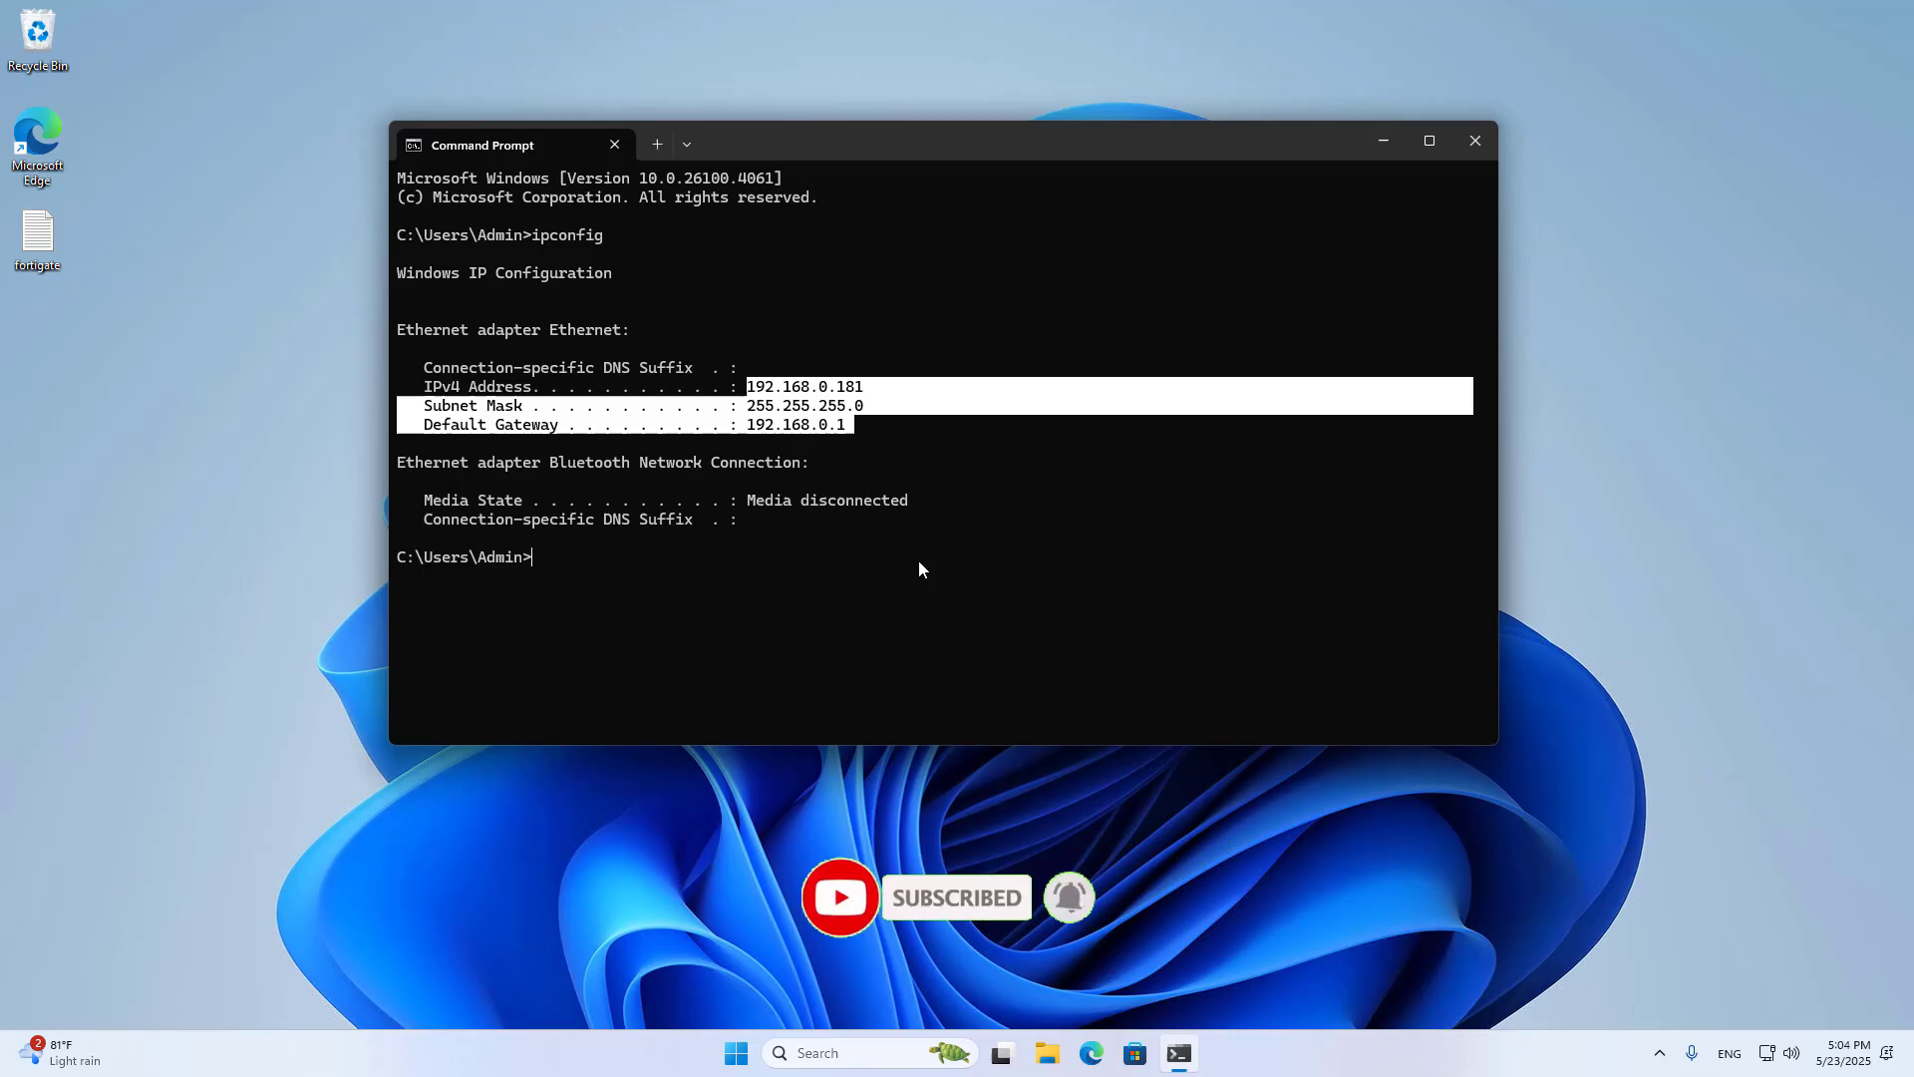
{"action": "key", "text": "ctrl+c"}
{"action": "type", "text": "ping"}
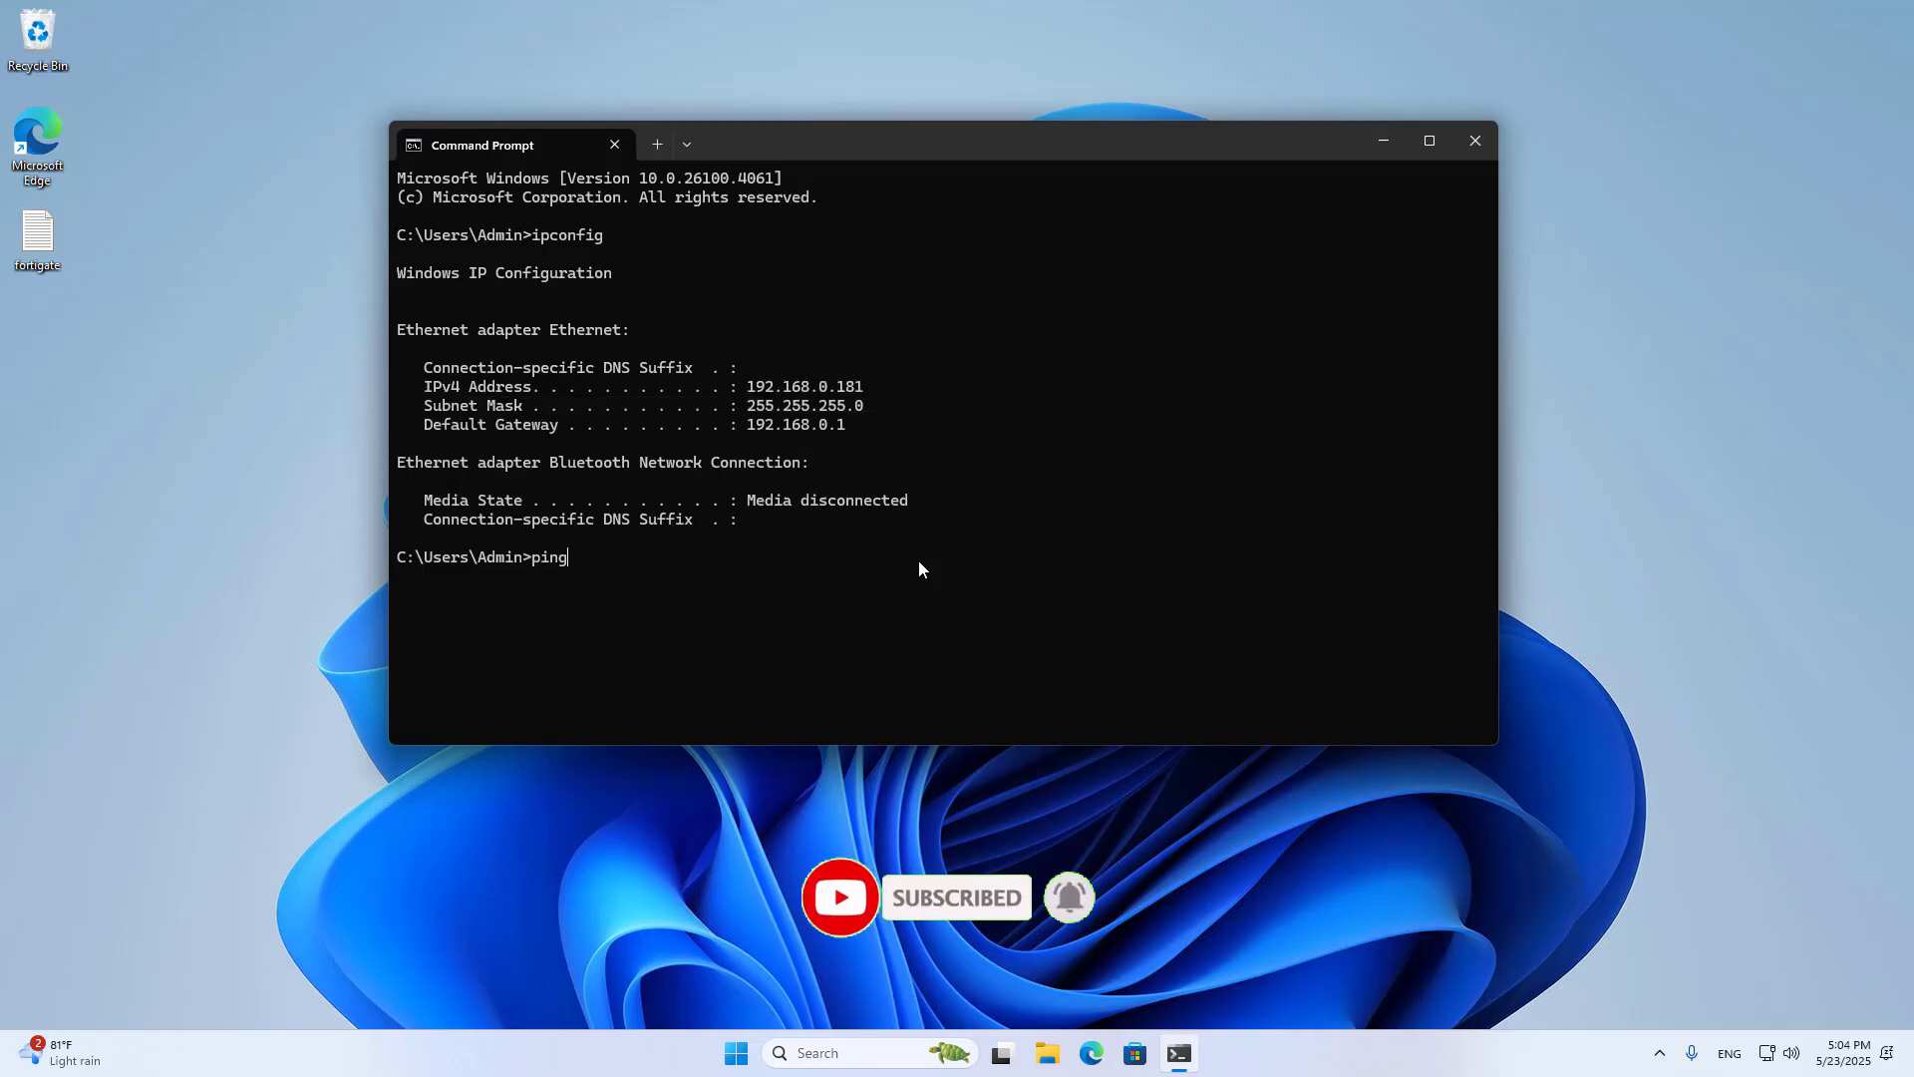
{"action": "type", "text": " google"}
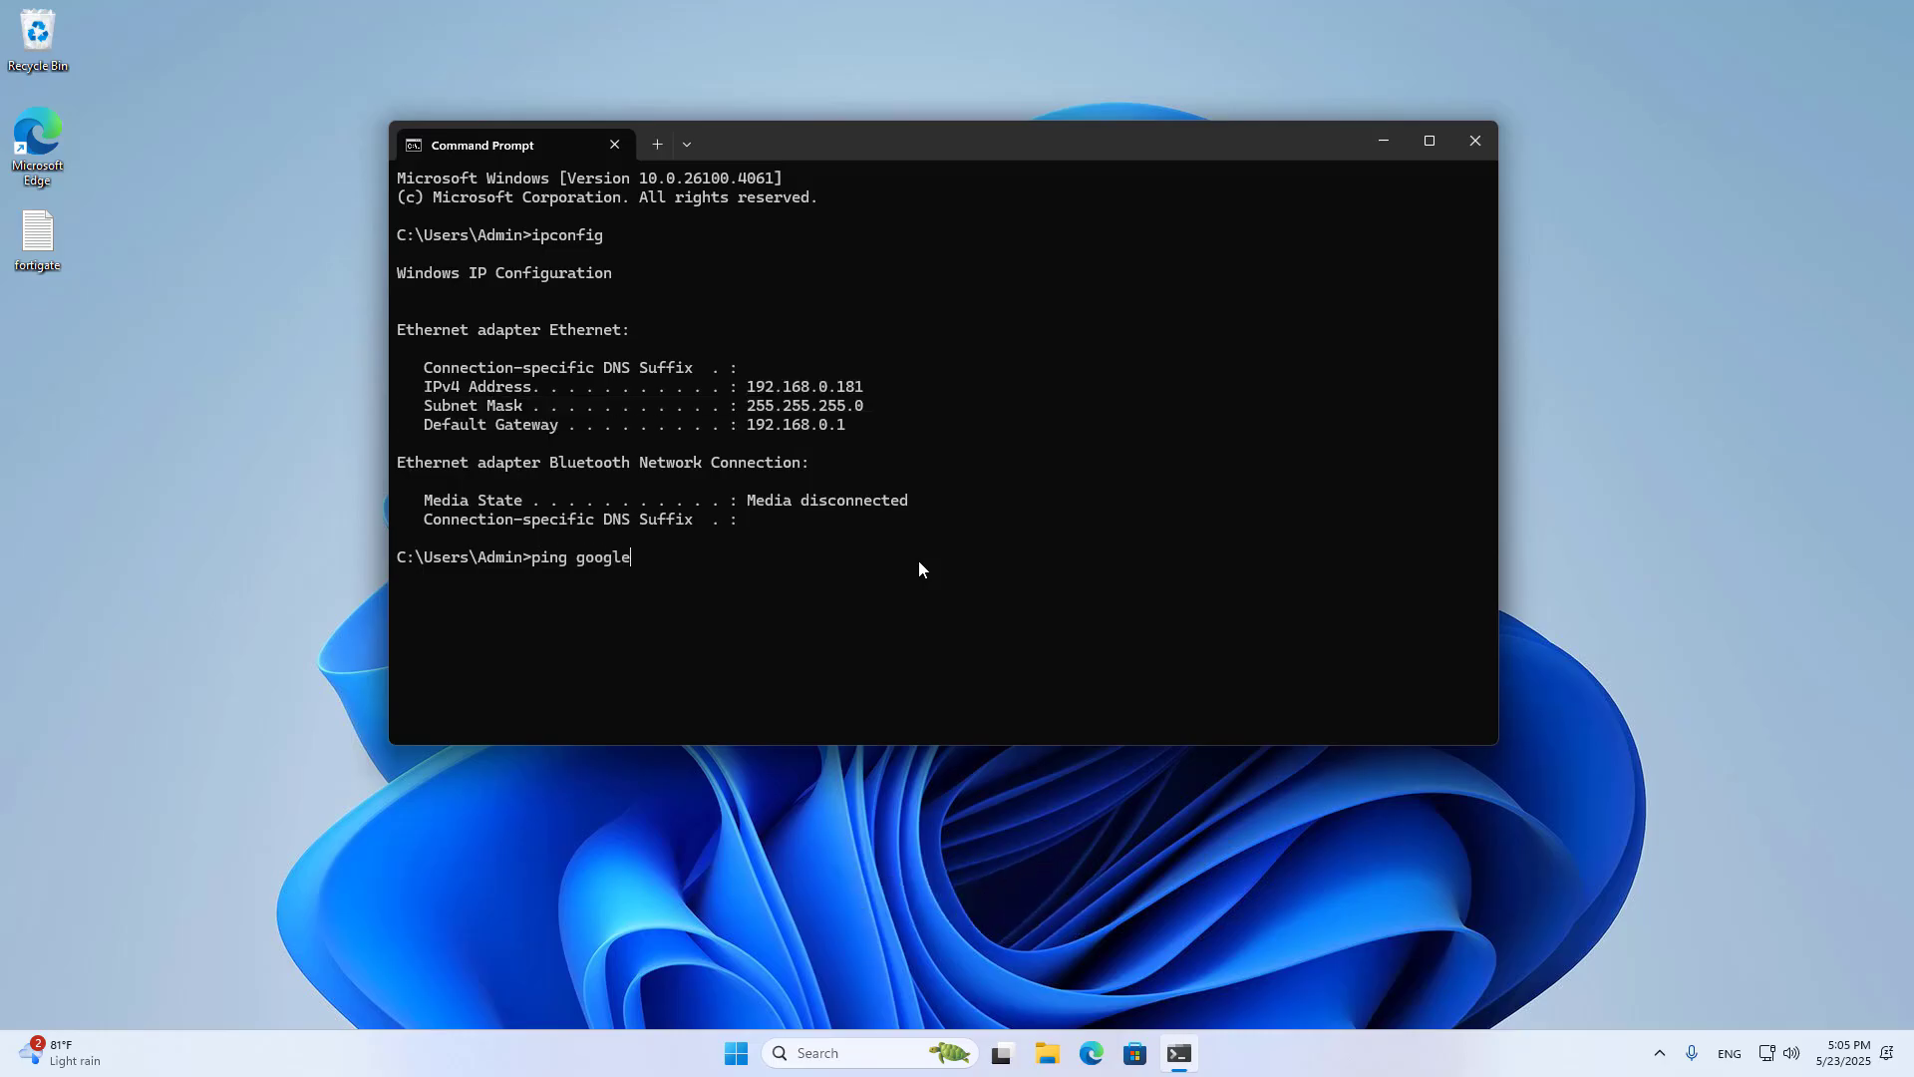
{"action": "type", "text": ".com"}
{"action": "key", "text": "Return"}
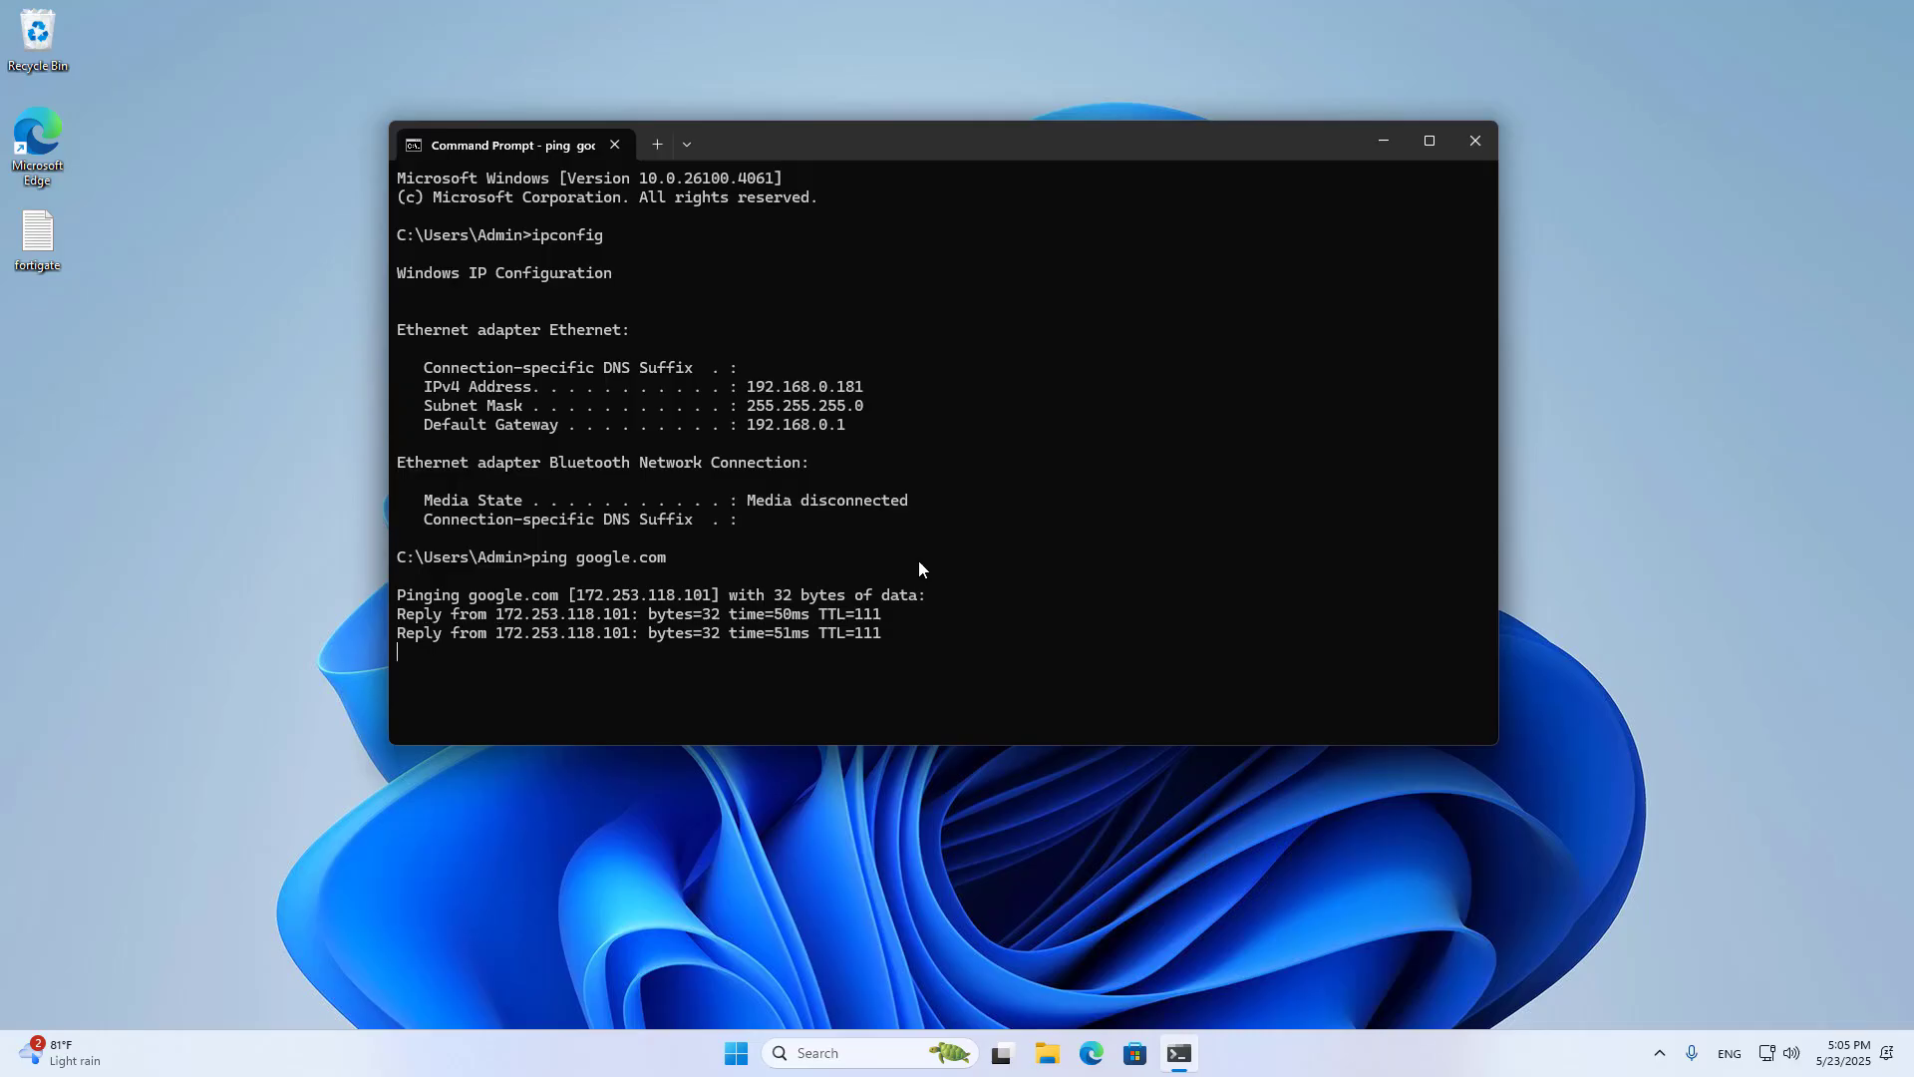